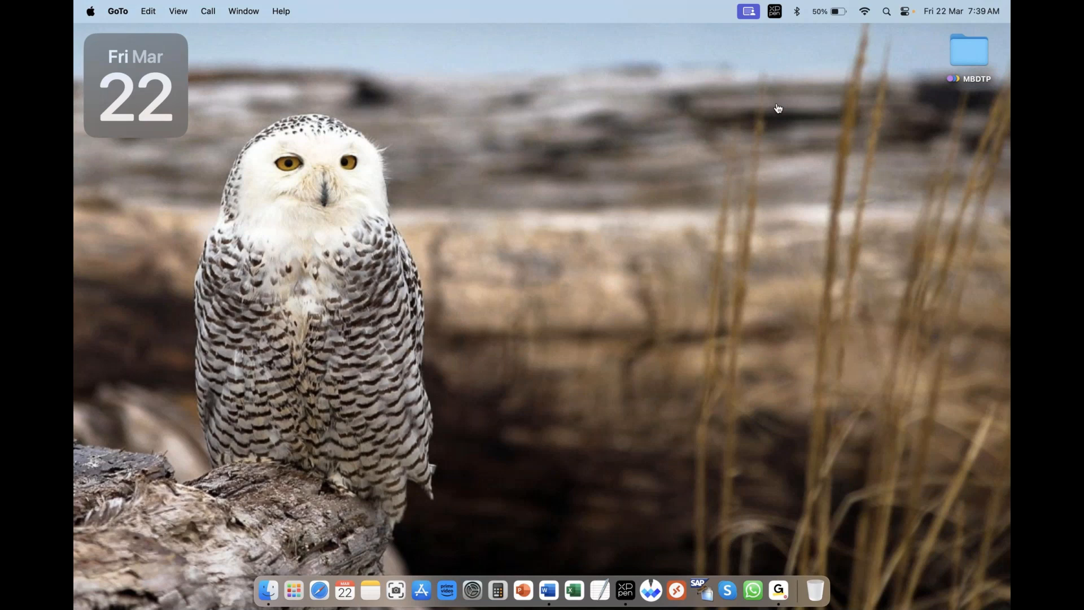
Step: Open SAP GUI for Java and connect to the SAP E.MD service
left_click(540, 161)
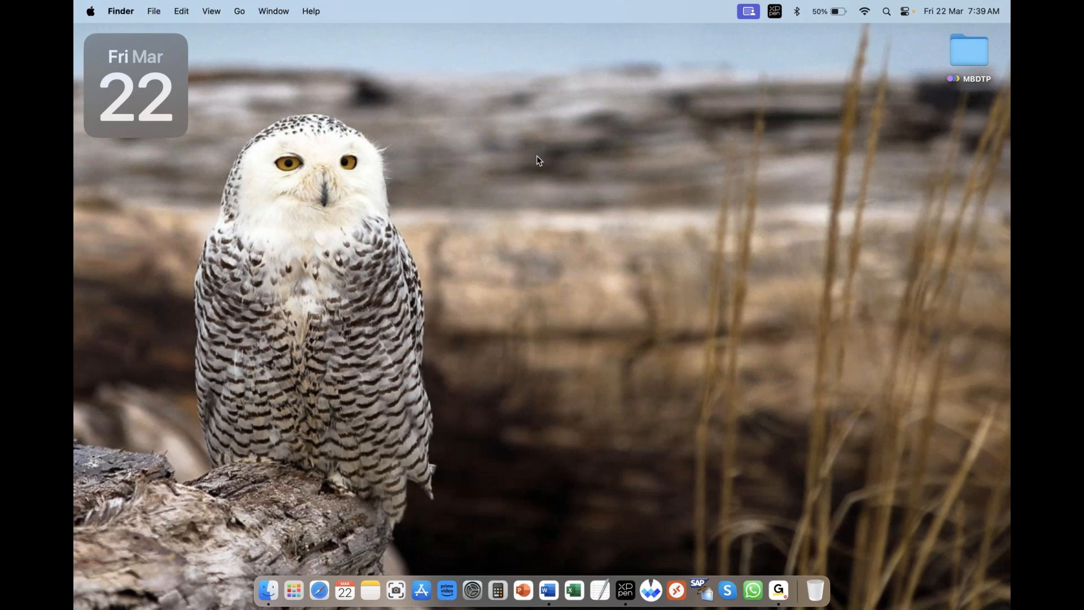
left_click(705, 594)
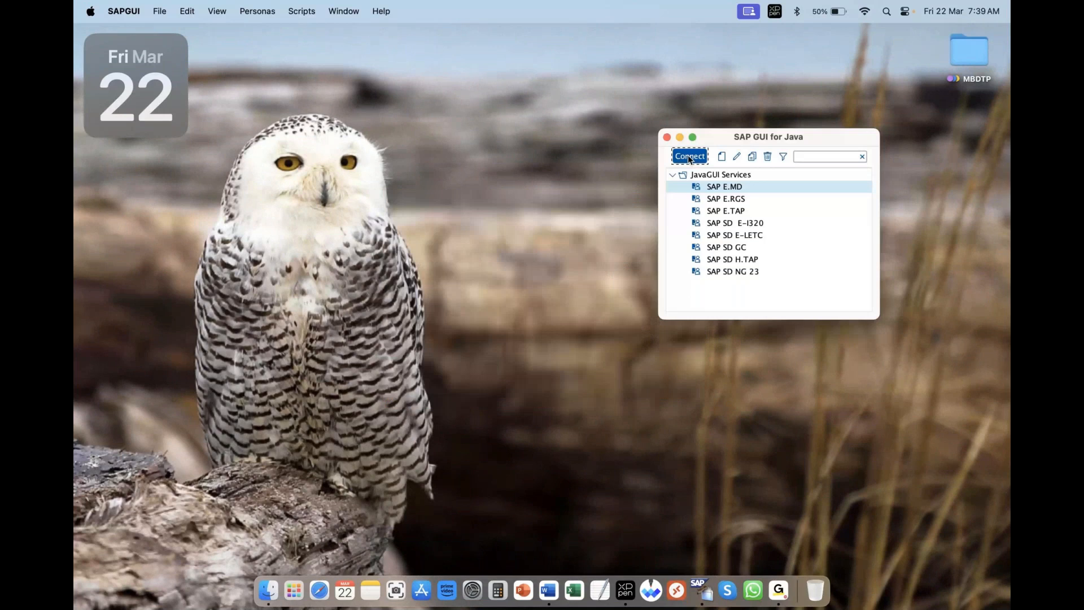
left_click(688, 155)
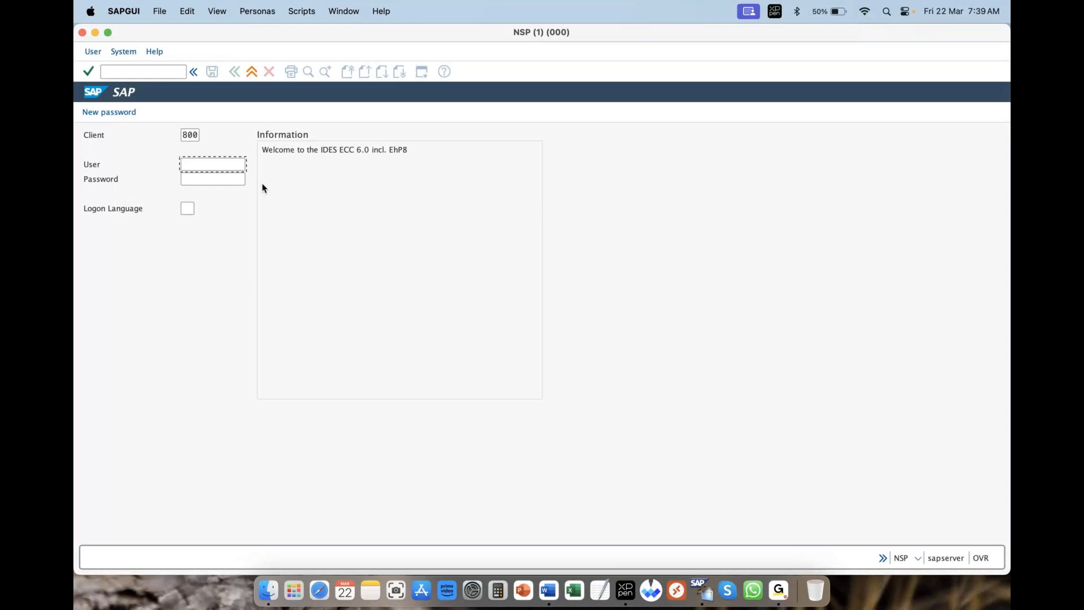
Step: Log on to client 800 with the account's user name and password, and expand the window to full screen
type("SAPSD2")
left_click(213, 181)
type("******")
key("Return")
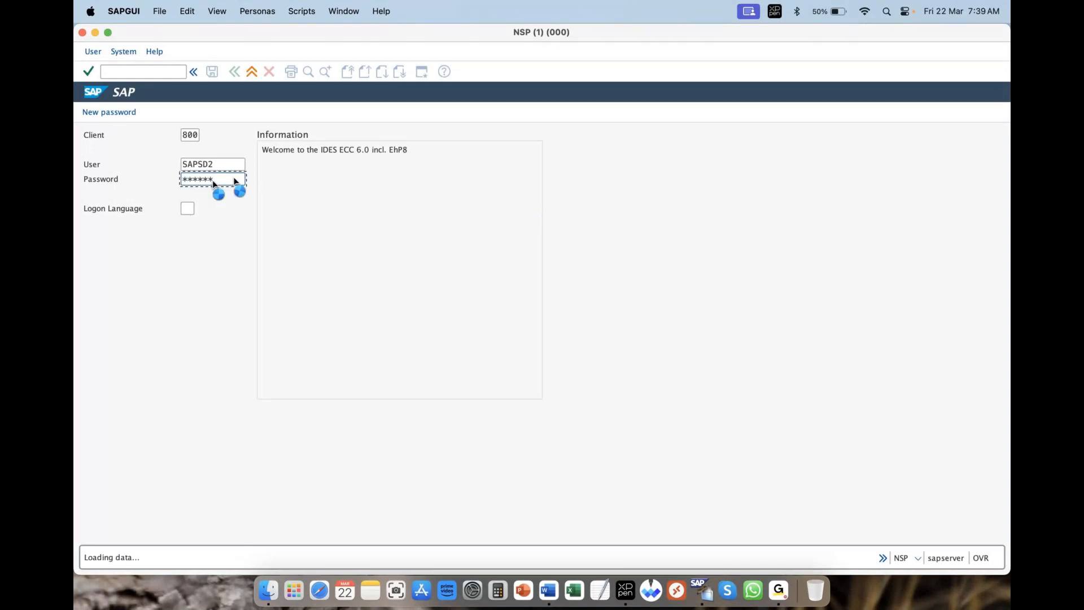
left_click(108, 33)
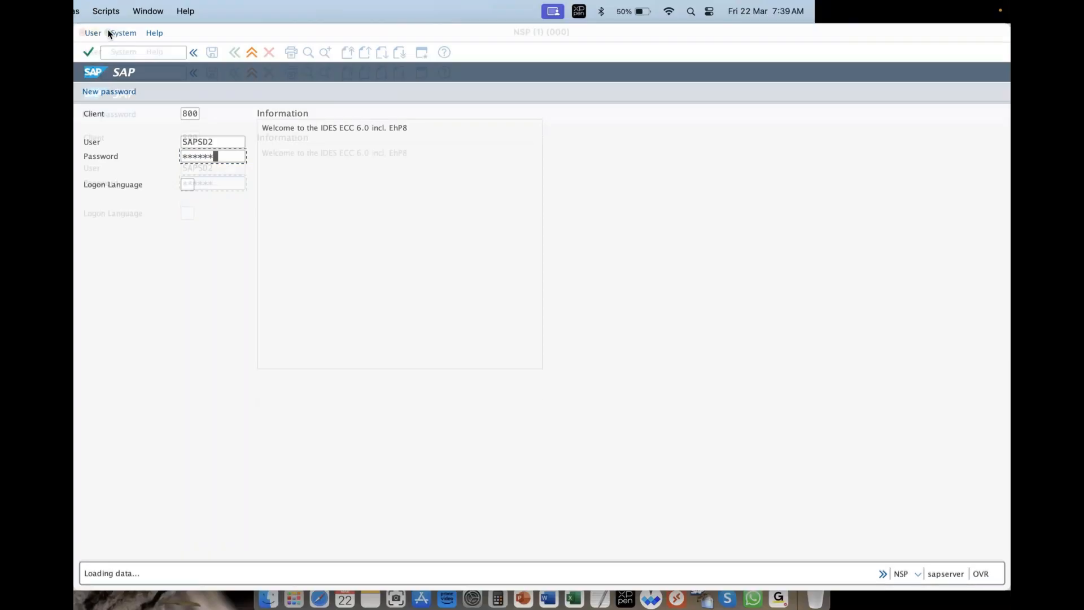
Step: Start transaction mm01 to create a material
left_click(170, 51)
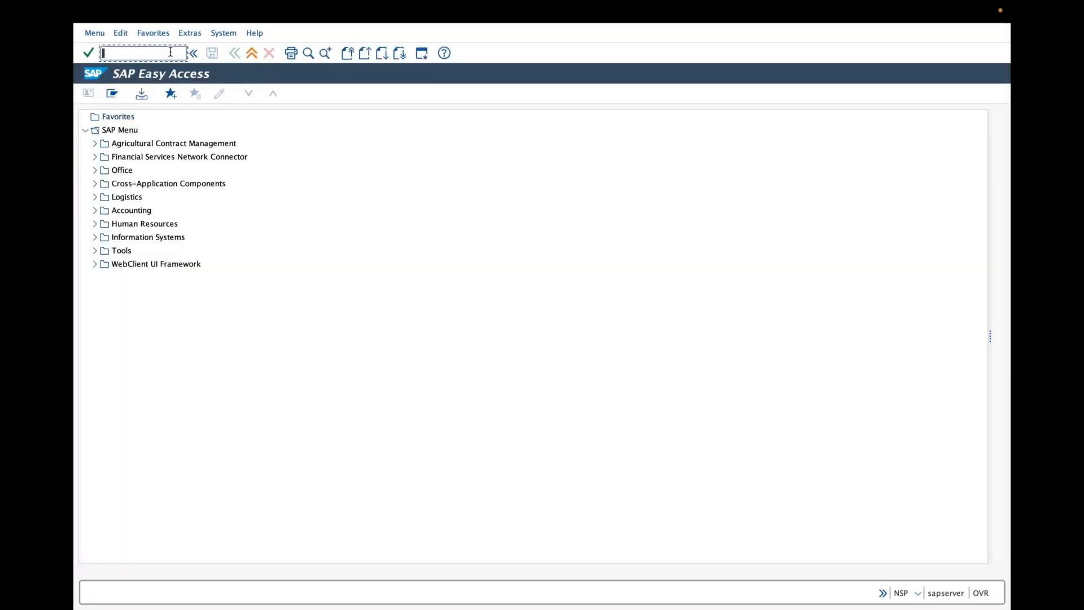
type("mm0")
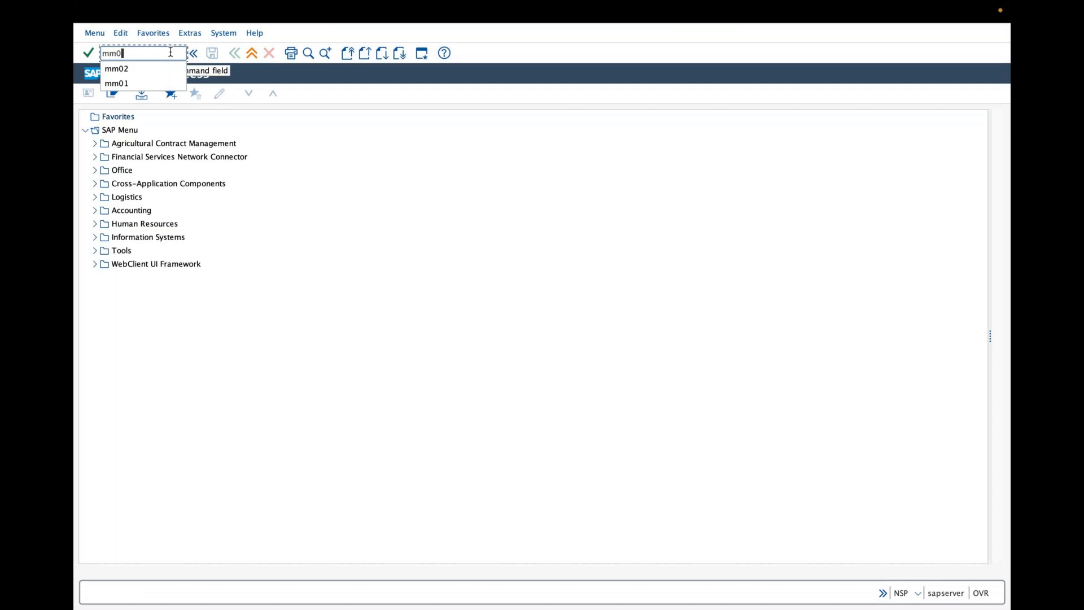
type("1")
key("Return")
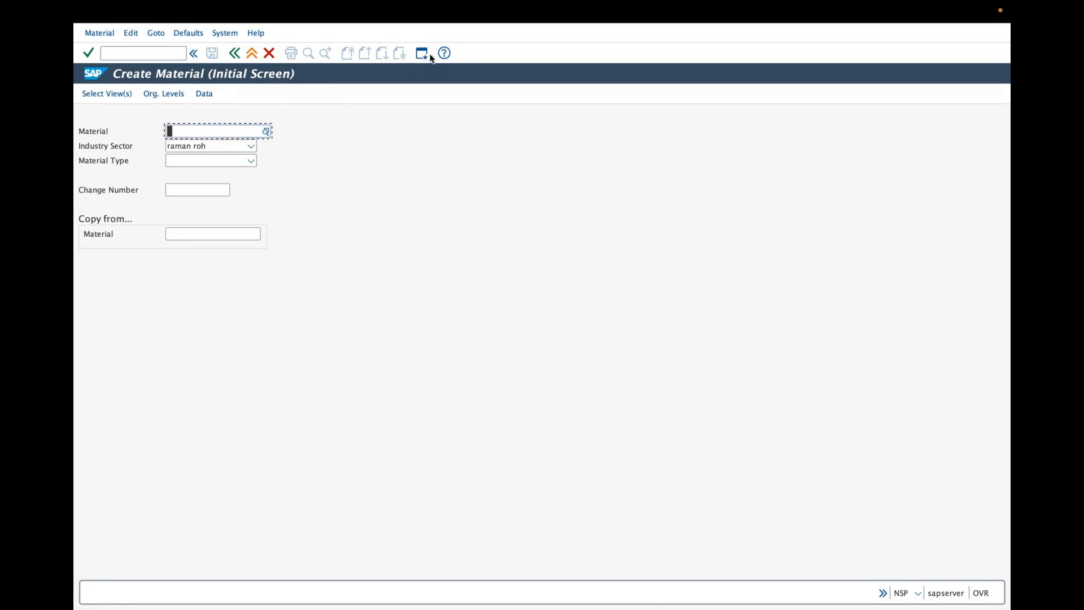
type("mi-100")
key("BackSpace")
key("BackSpace")
key("BackSpace")
key("BackSpace")
key("BackSpace")
key("BackSpace")
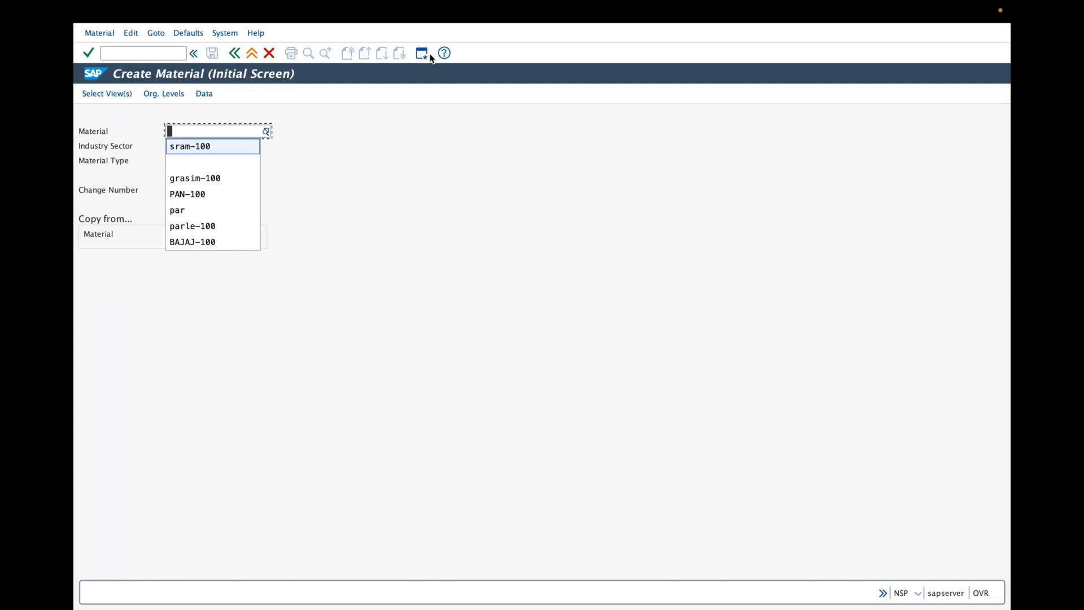
Step: Enter grasim-101 as the number of the new material, based on the earlier entry grasim-100
key("Down")
key("Down")
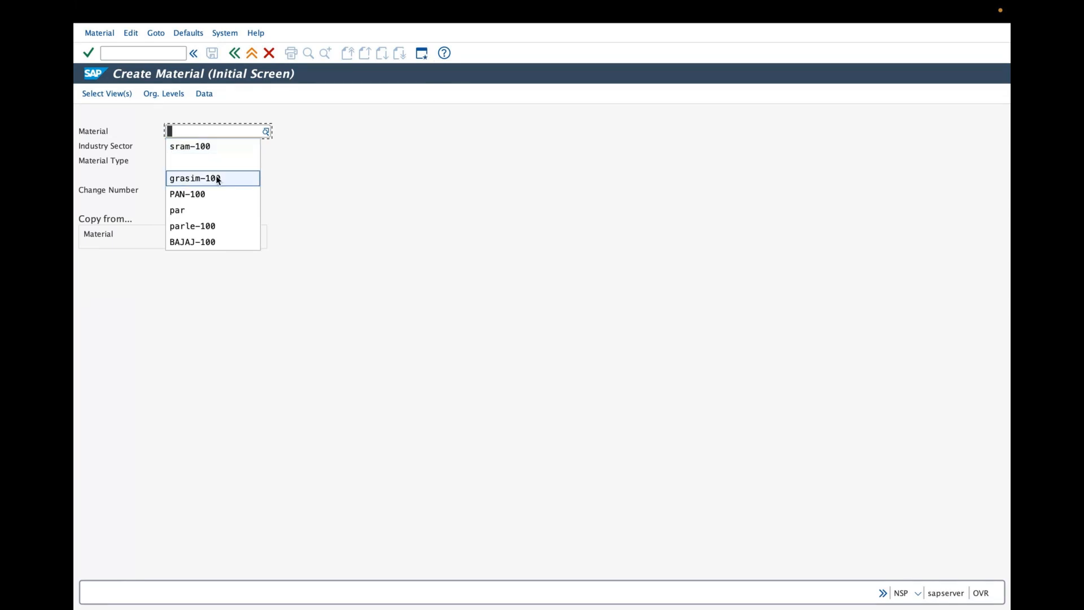
key("Return")
key("BackSpace")
type("101")
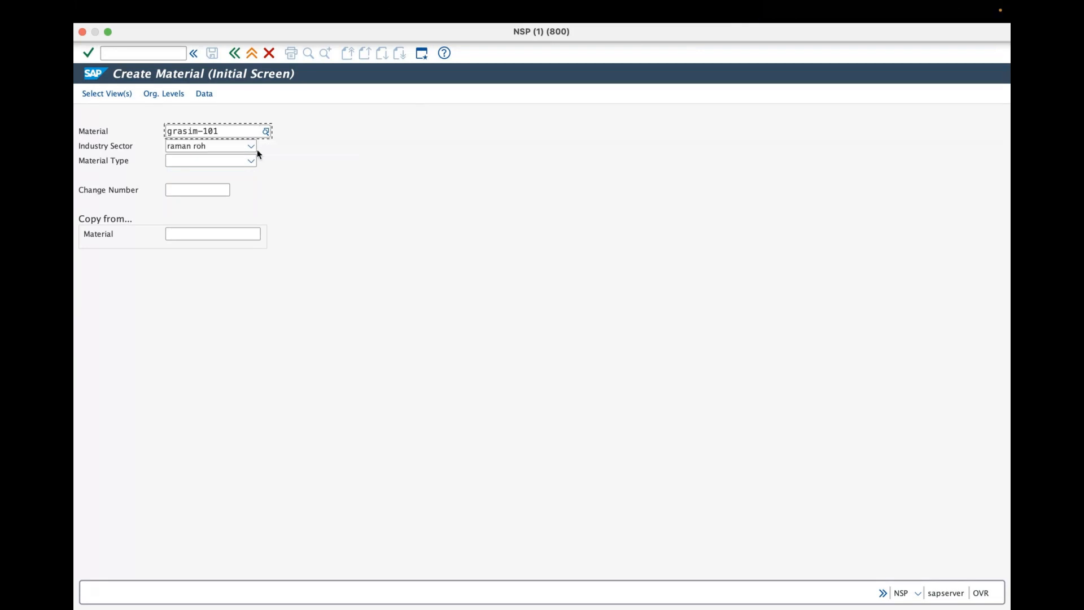
Step: Set the new material's industry sector to grasim textile industry
left_click(252, 147)
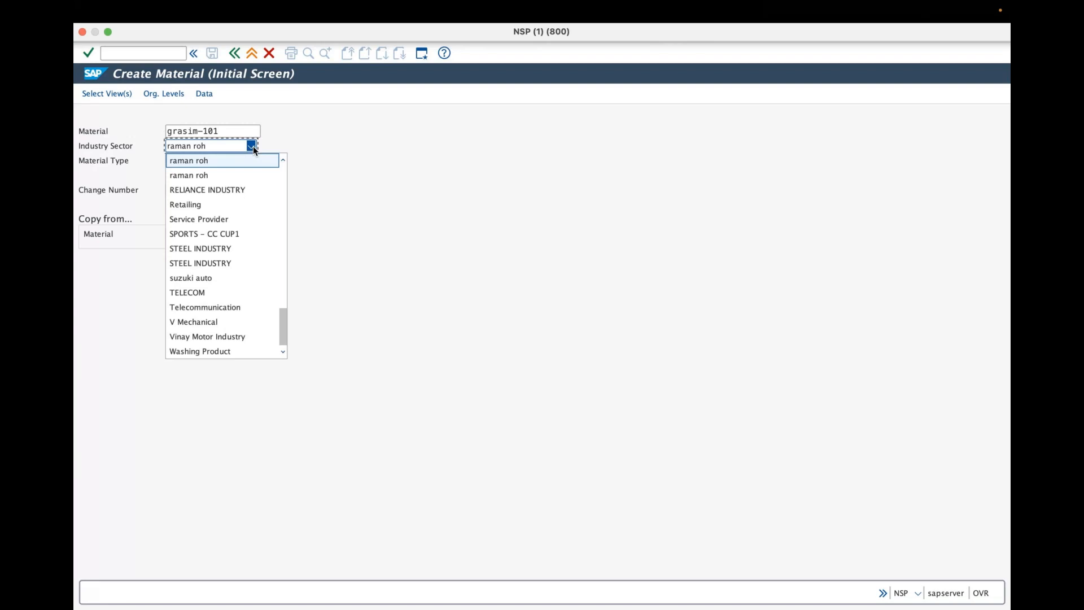
key("g")
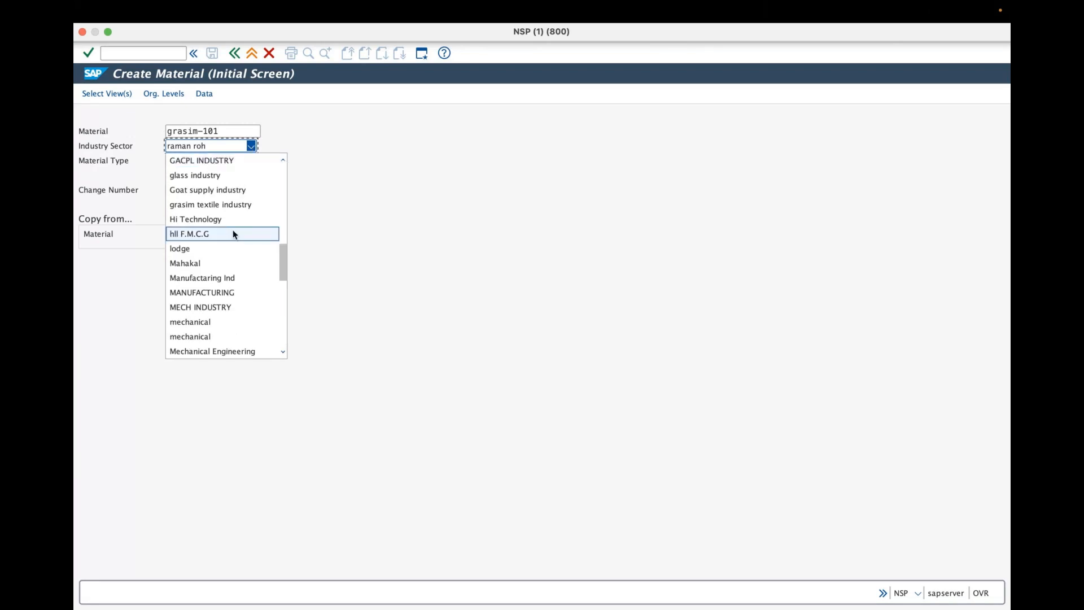
left_click(223, 206)
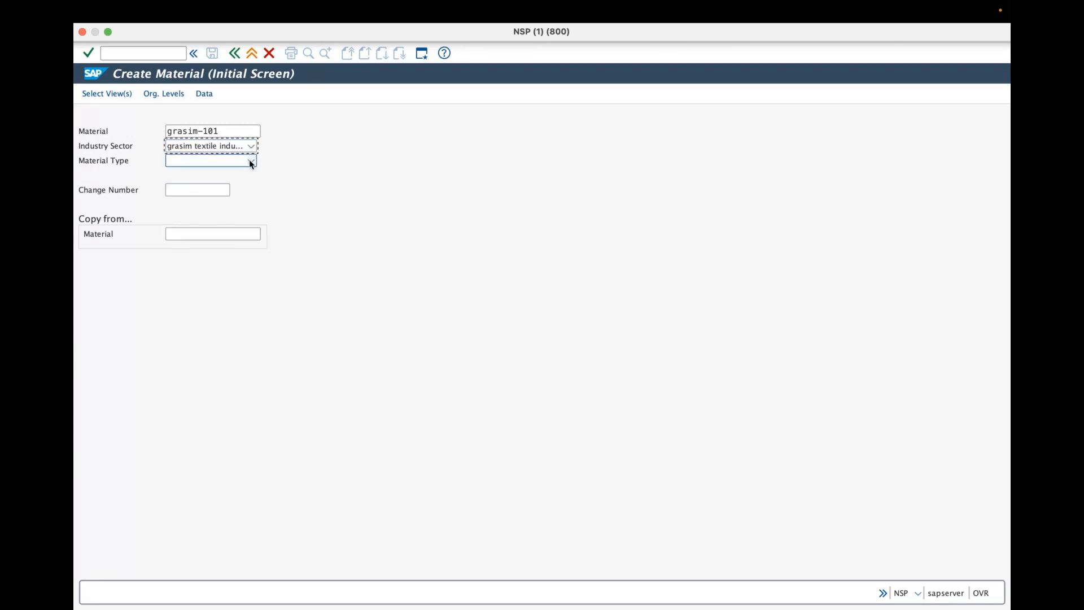
Step: Set the new material's type to grasin Finished products
left_click(251, 161)
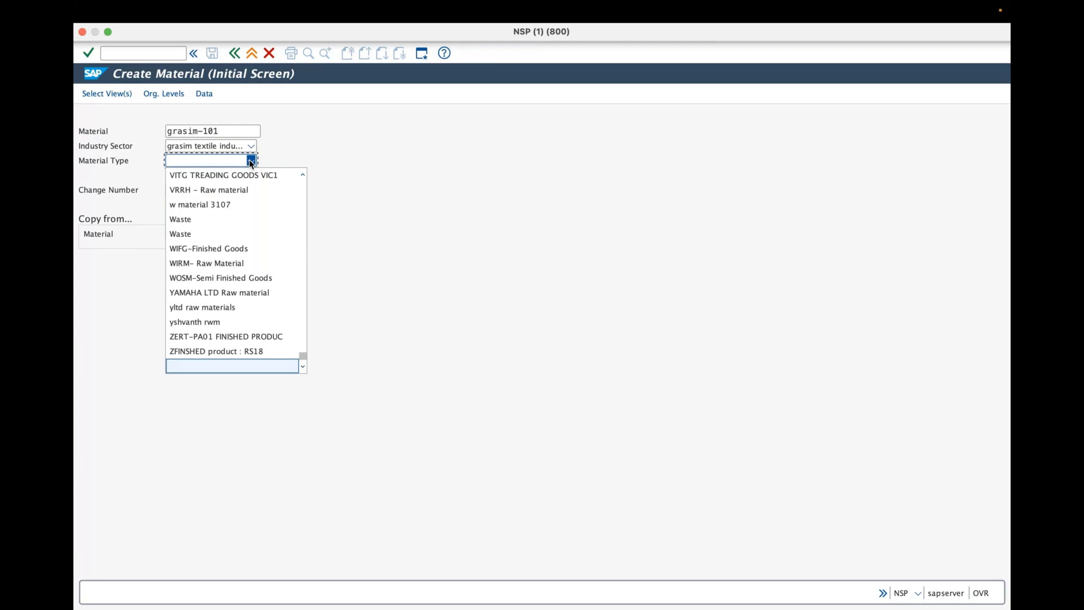
key("g")
key("d")
key("g")
key("h")
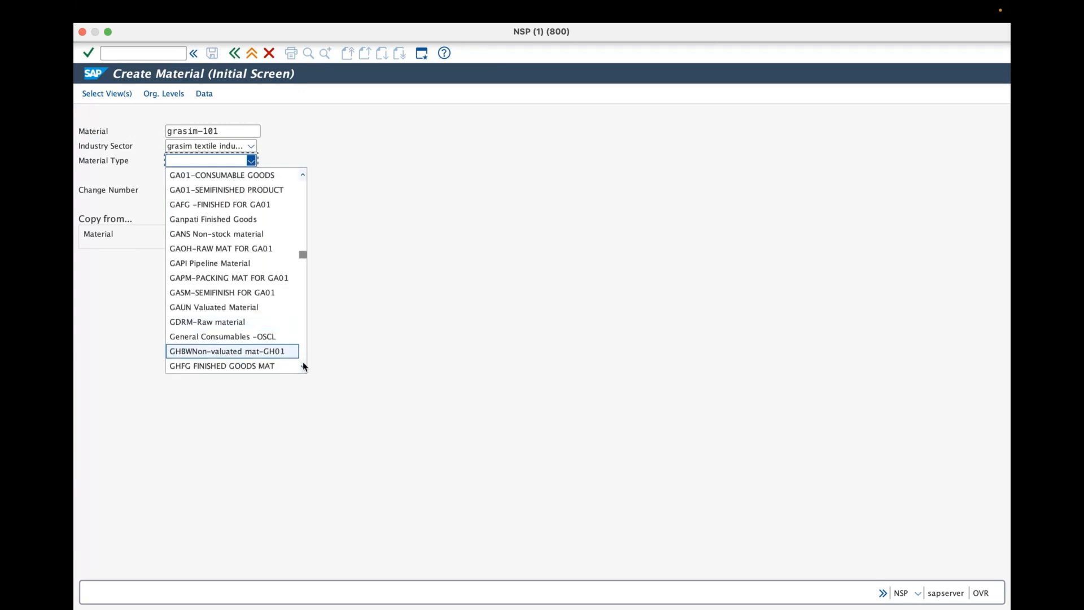
left_click(304, 366)
left_click(304, 366)
scroll(302, 366, "down", 5)
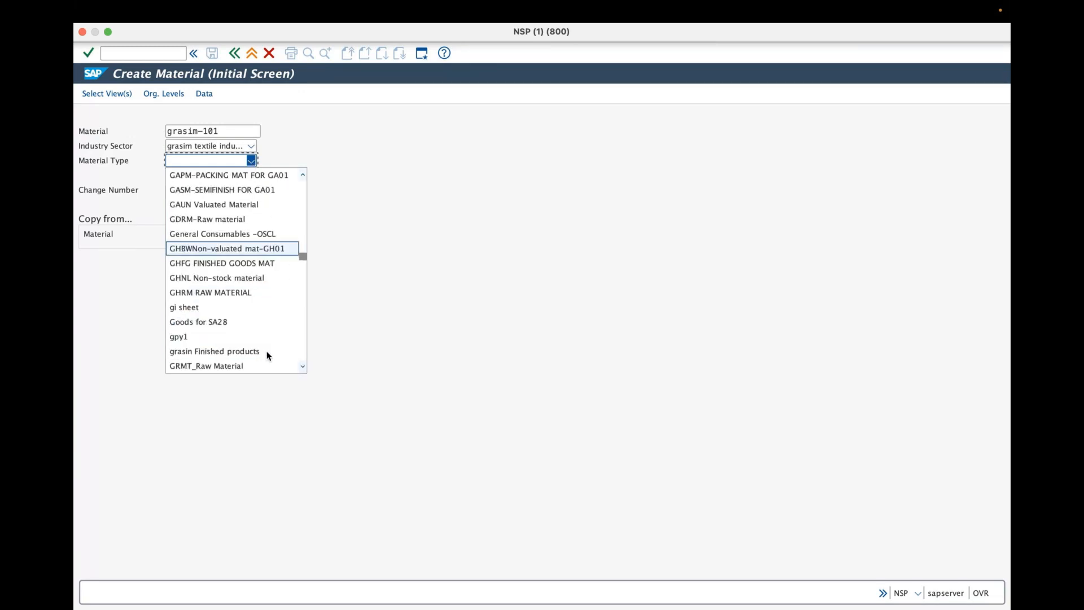
left_click(248, 350)
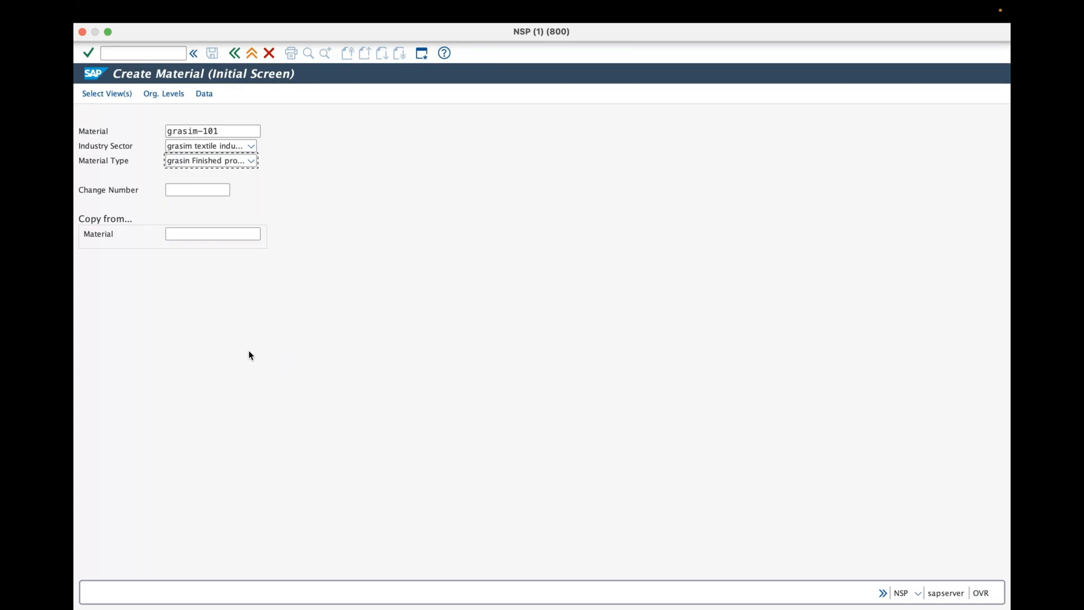
Step: Find materials starting with "gra" and choose GRASIM-100 as the material to copy from
left_click(191, 235)
type("g")
key("BackSpace")
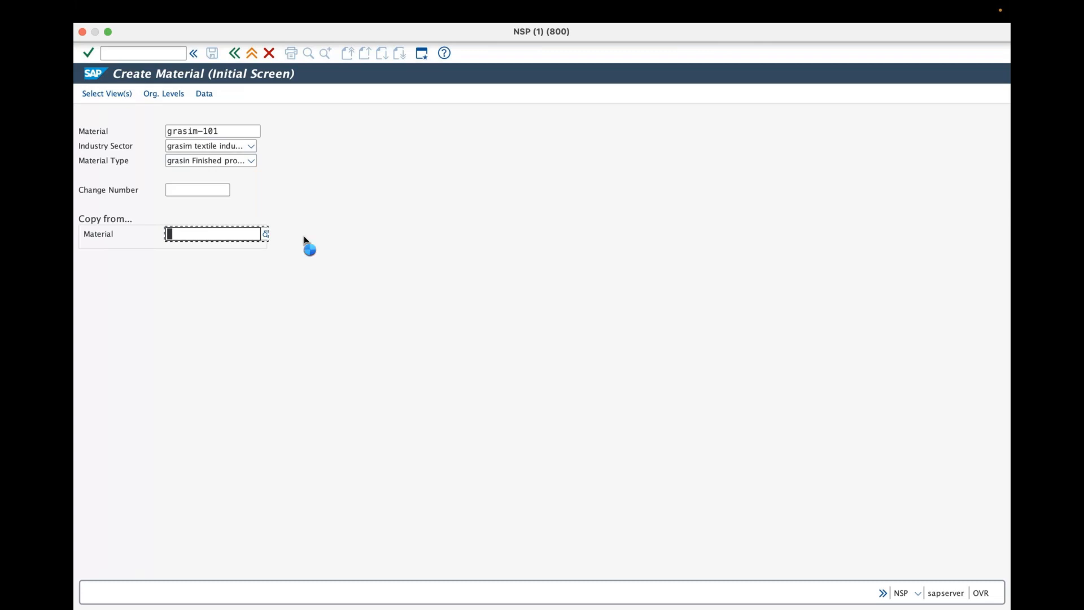
type("gra")
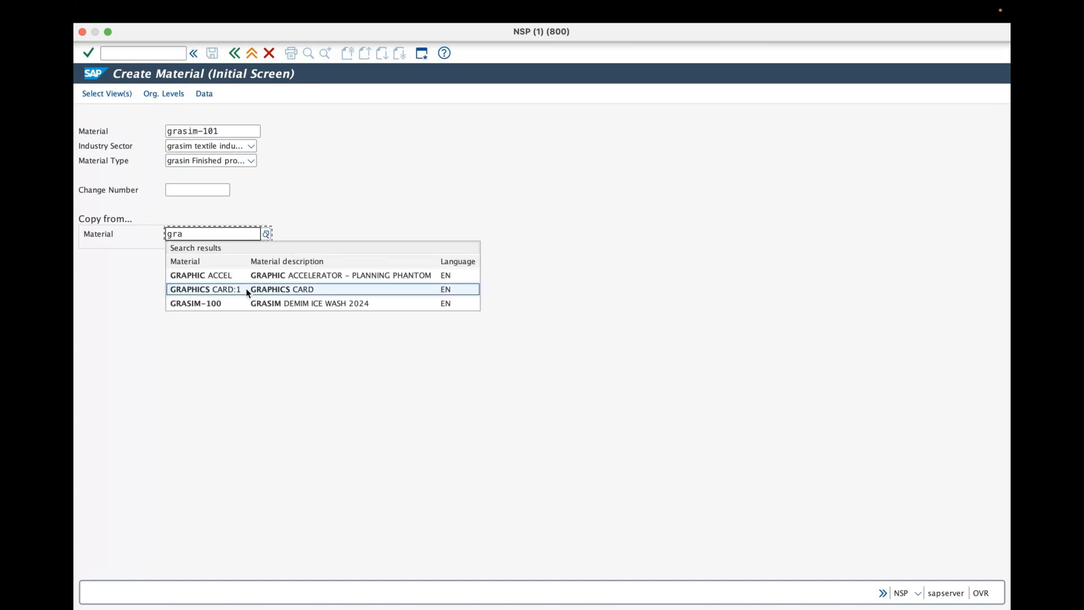
left_click(351, 305)
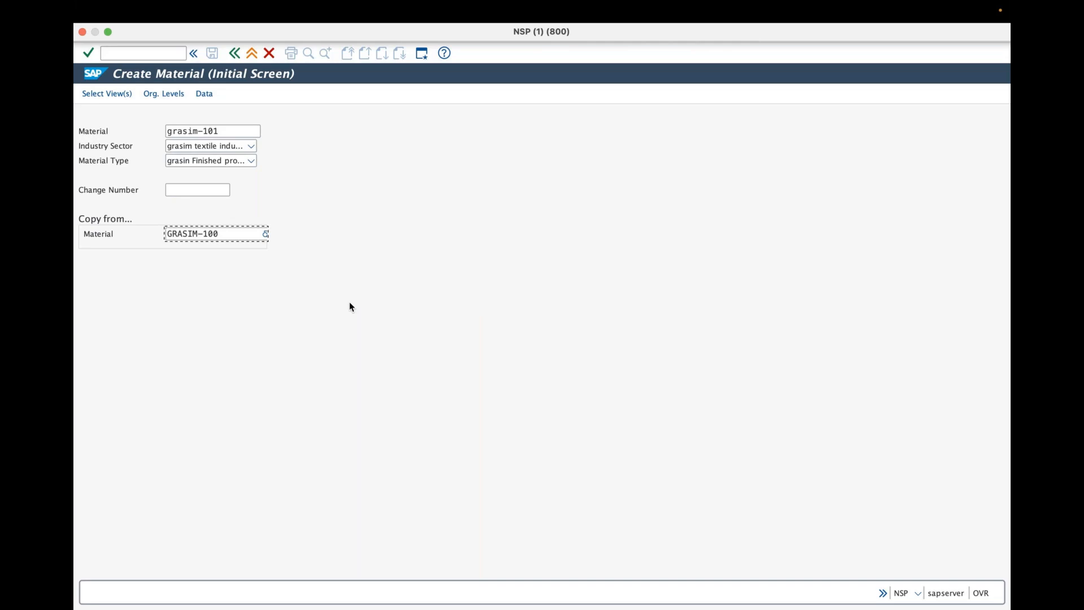
left_click_drag(218, 233, 166, 236)
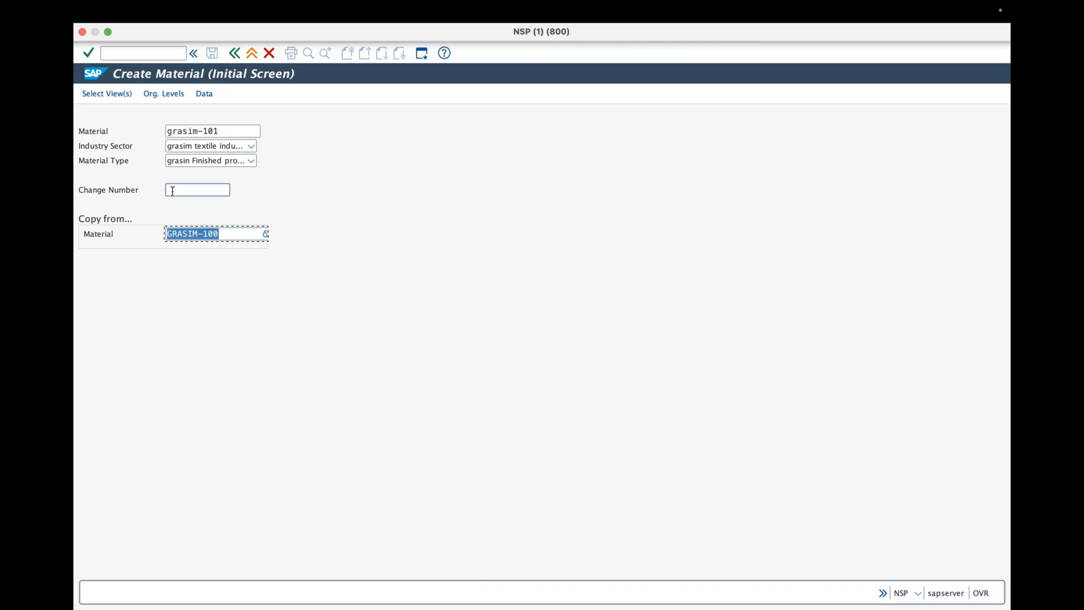
left_click_drag(220, 131, 167, 131)
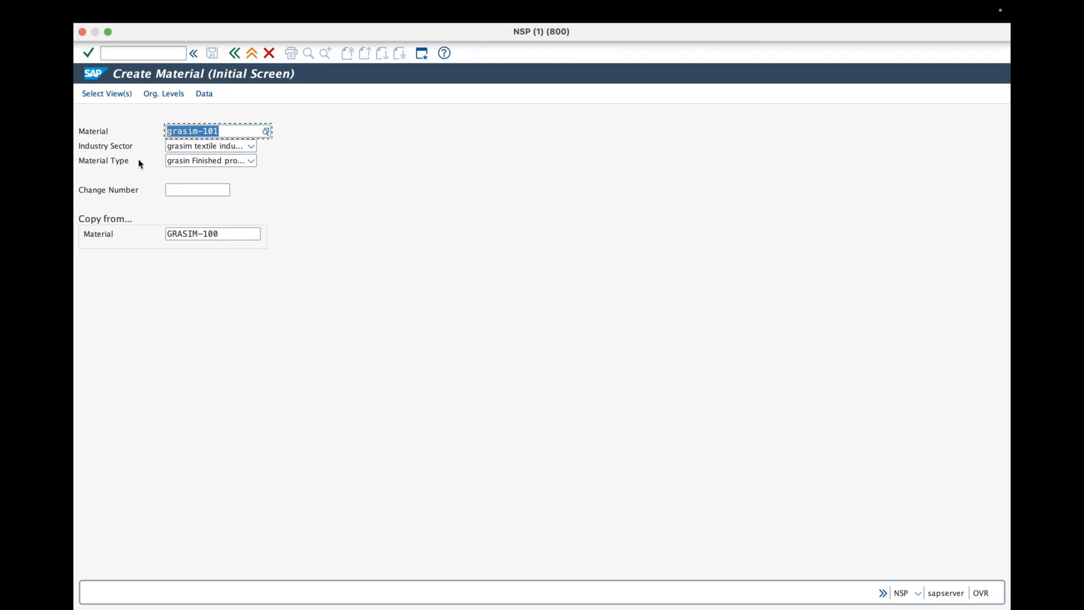
Step: Review the preselected views for the new material, keep them, and proceed to the organizational levels
left_click(109, 93)
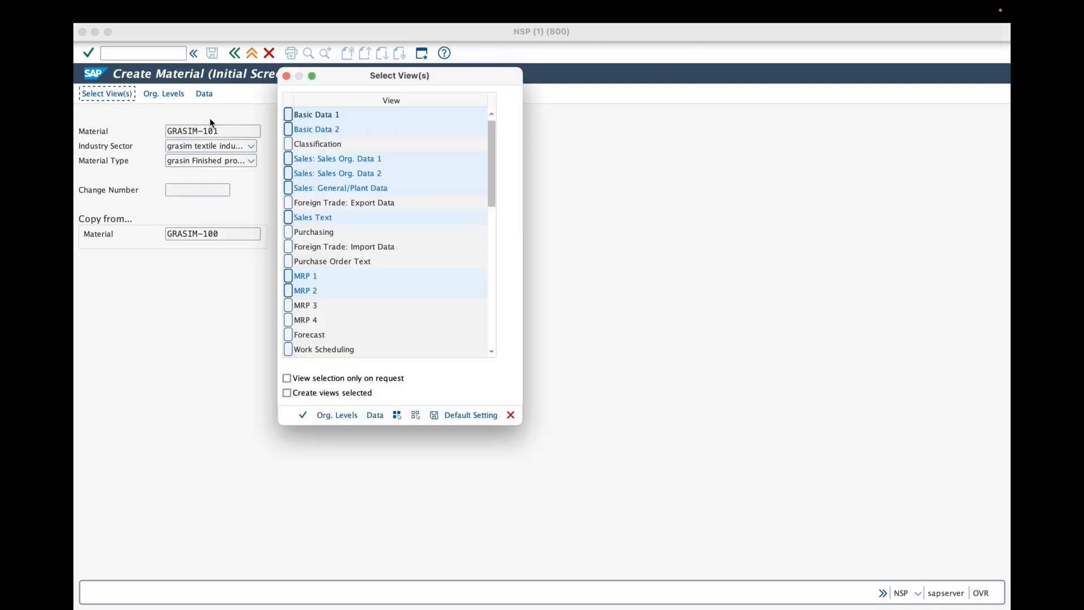
left_click_drag(351, 77, 443, 106)
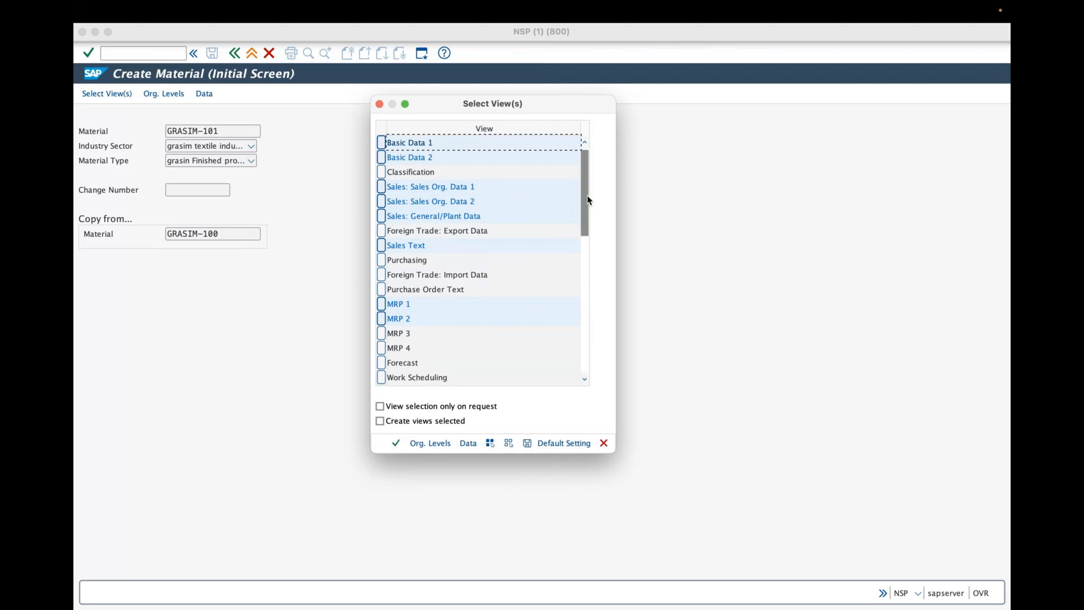
left_click_drag(587, 200, 586, 208)
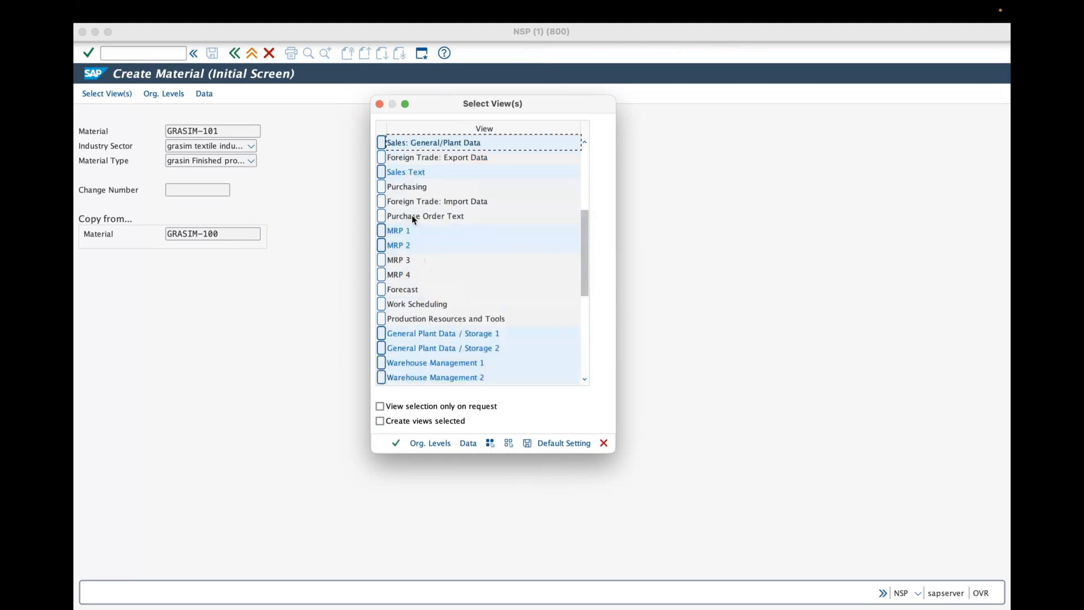
scroll(411, 215, "down", 3)
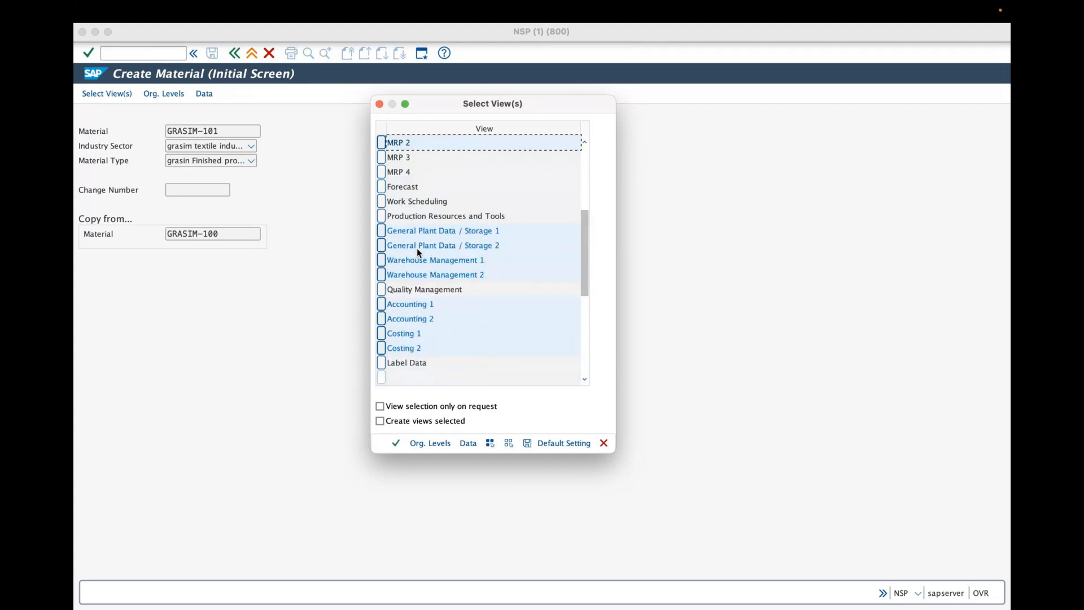
left_click(438, 445)
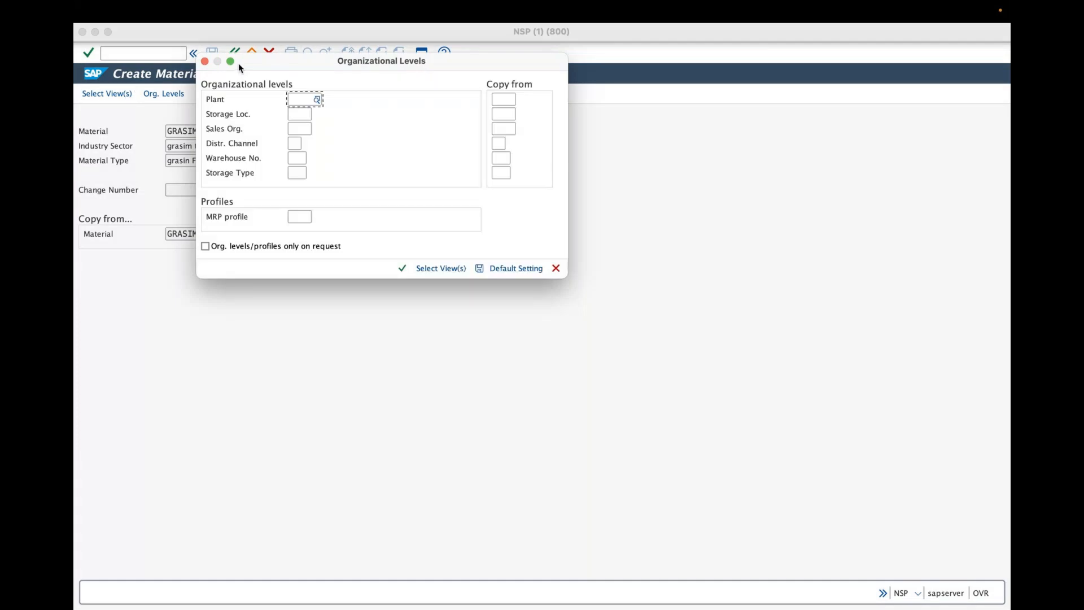
left_click_drag(238, 63, 367, 181)
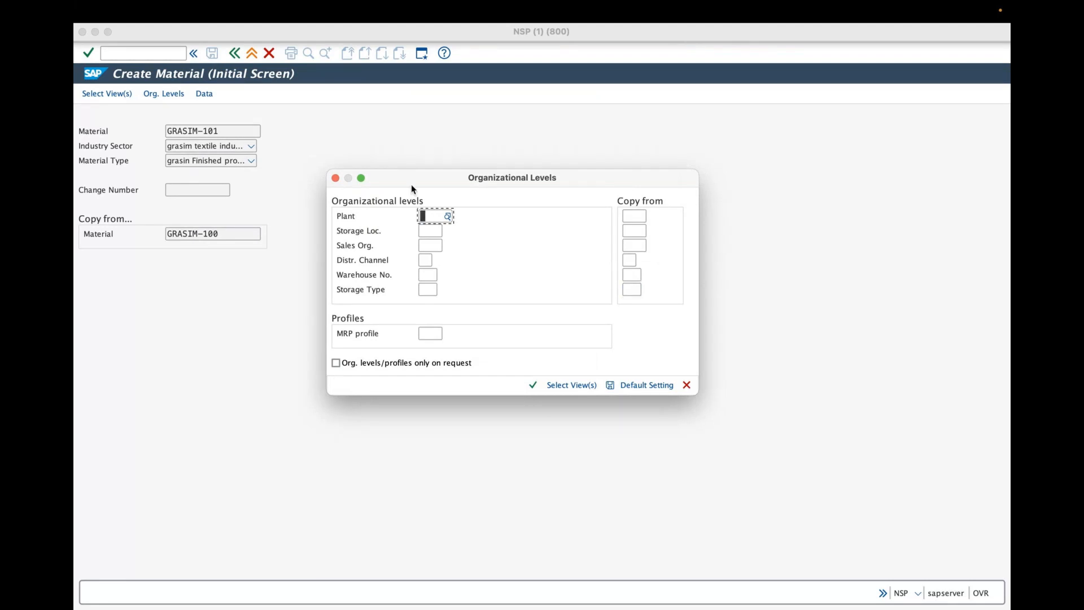
Step: Choose plant GRAP (grasim plant 01) as the copy-from plant in the organizational levels
left_click(429, 274)
left_click(652, 217)
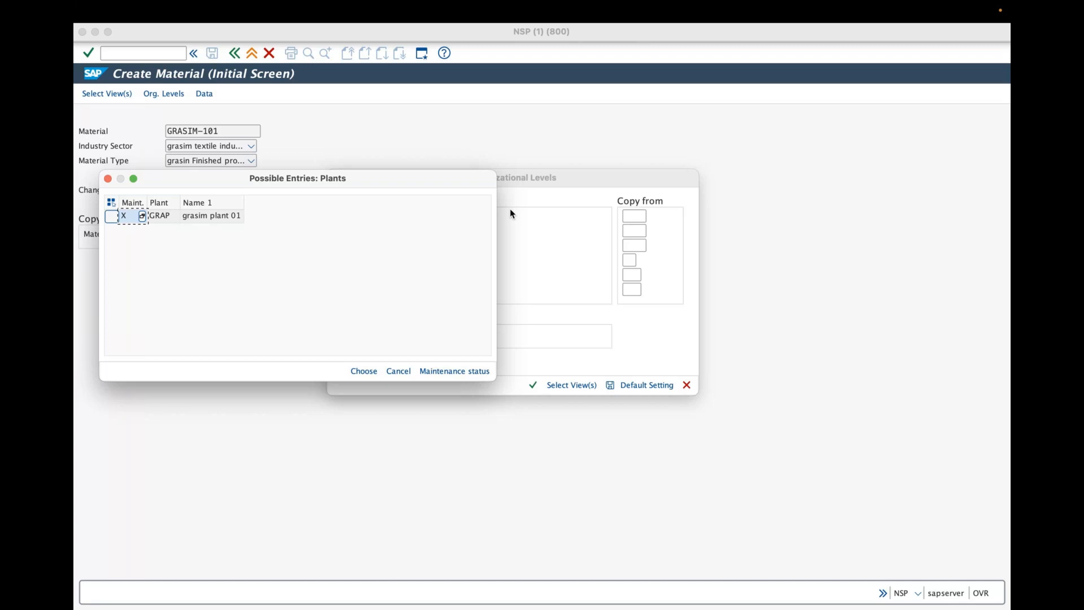
left_click(227, 219)
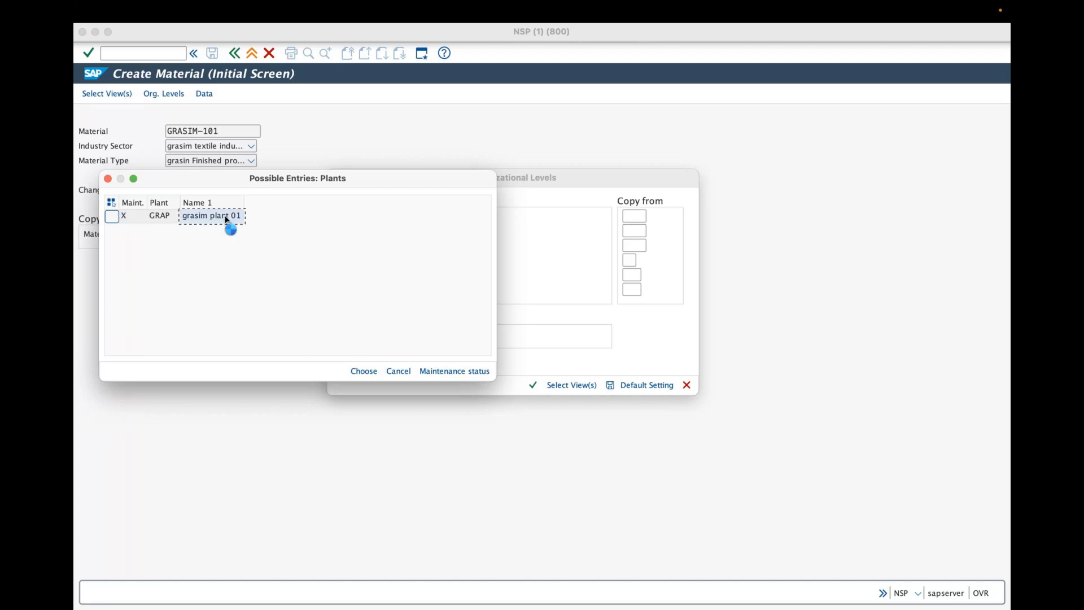
double_click(225, 219)
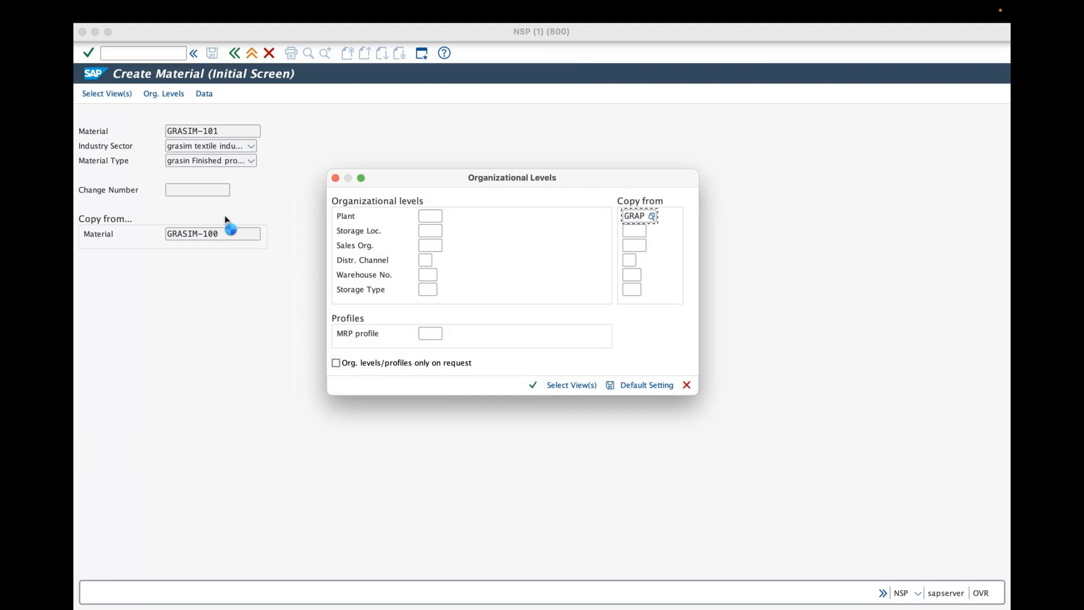
Step: Choose storage location GRA1 (grasim stg 01) as the copy-from storage location
left_click(633, 229)
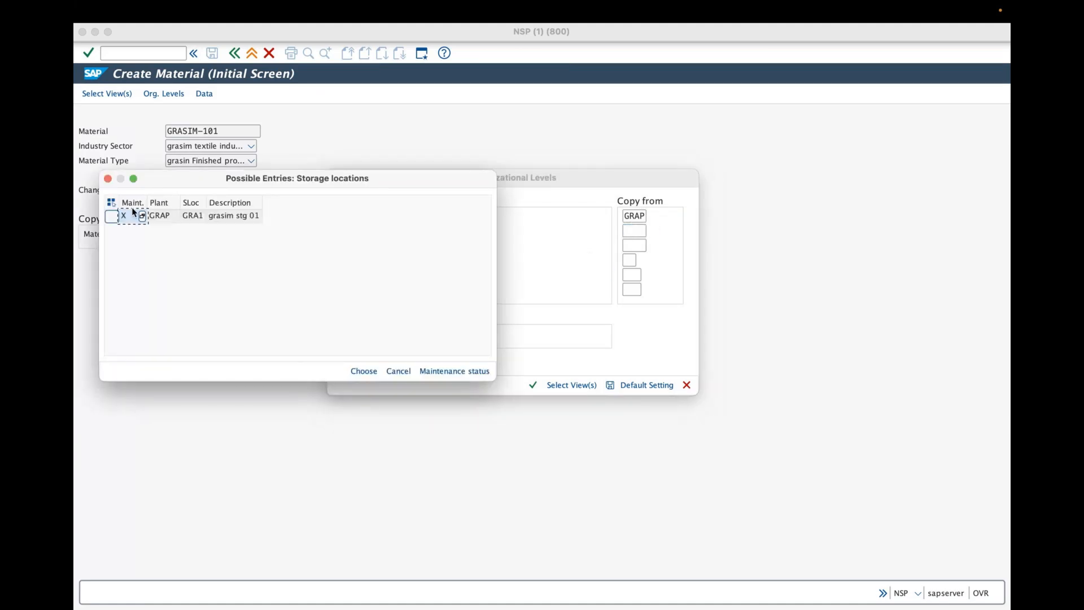
key("Tab")
key("Escape")
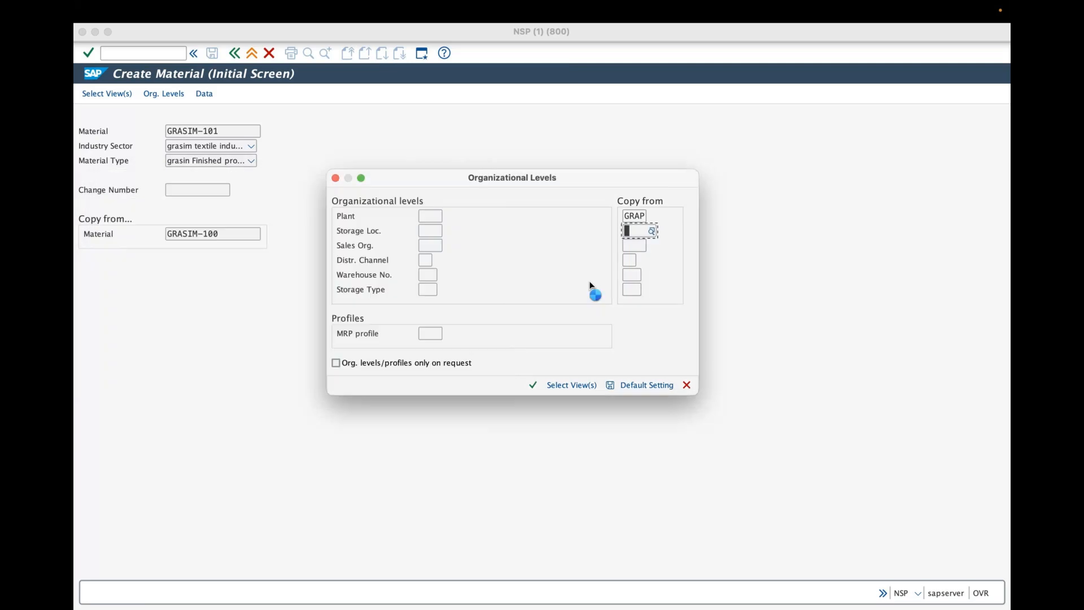
Step: Choose sales organization GRAS with distribution channel GO (grasim online store) as the copy-from sales levels
left_click(628, 260)
left_click(647, 249)
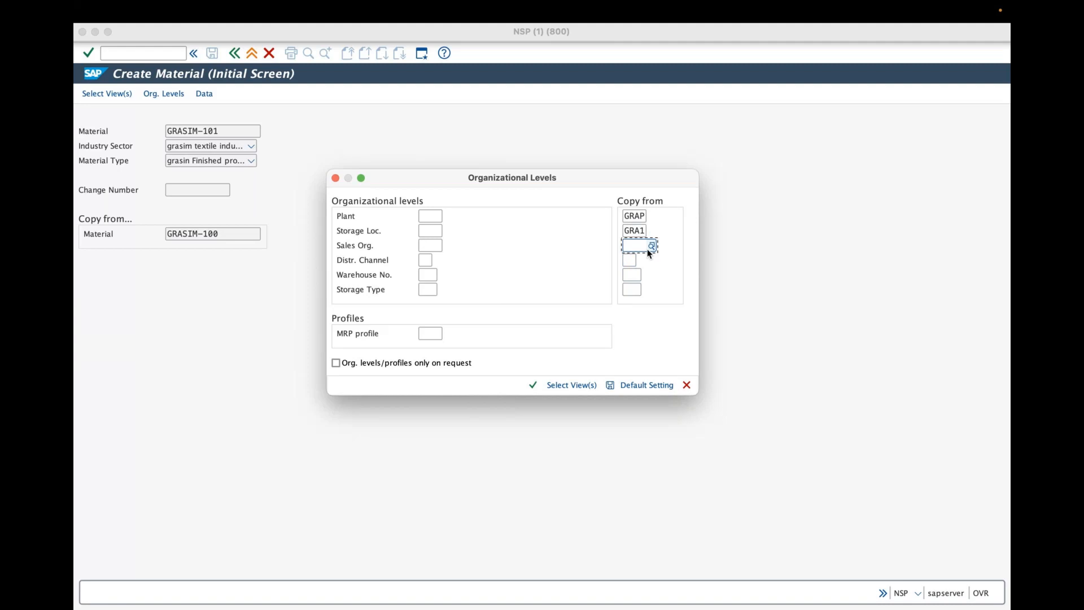
left_click(651, 247)
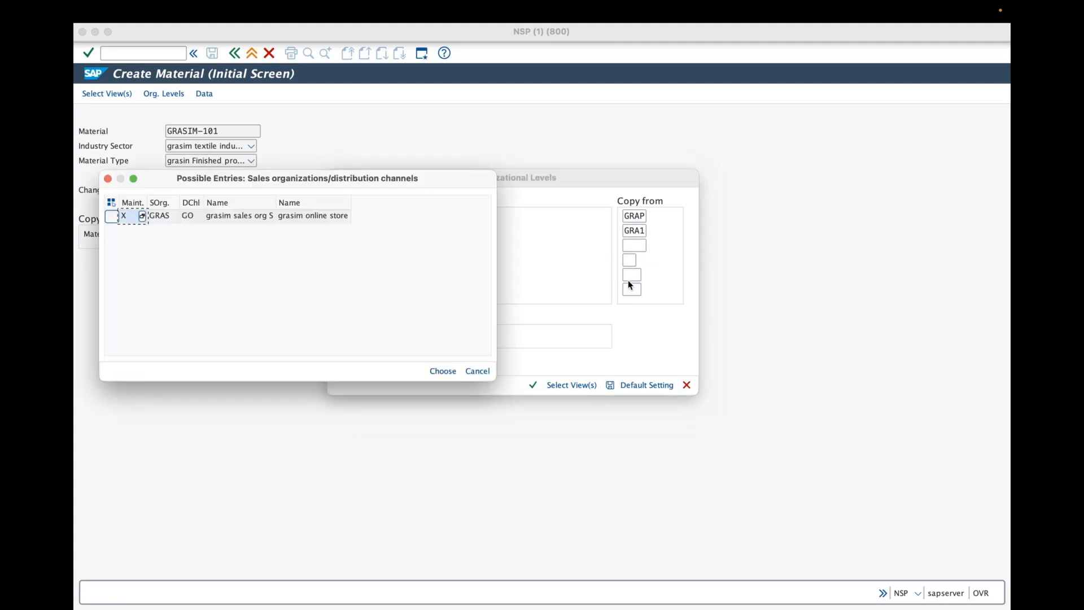
left_click(188, 218)
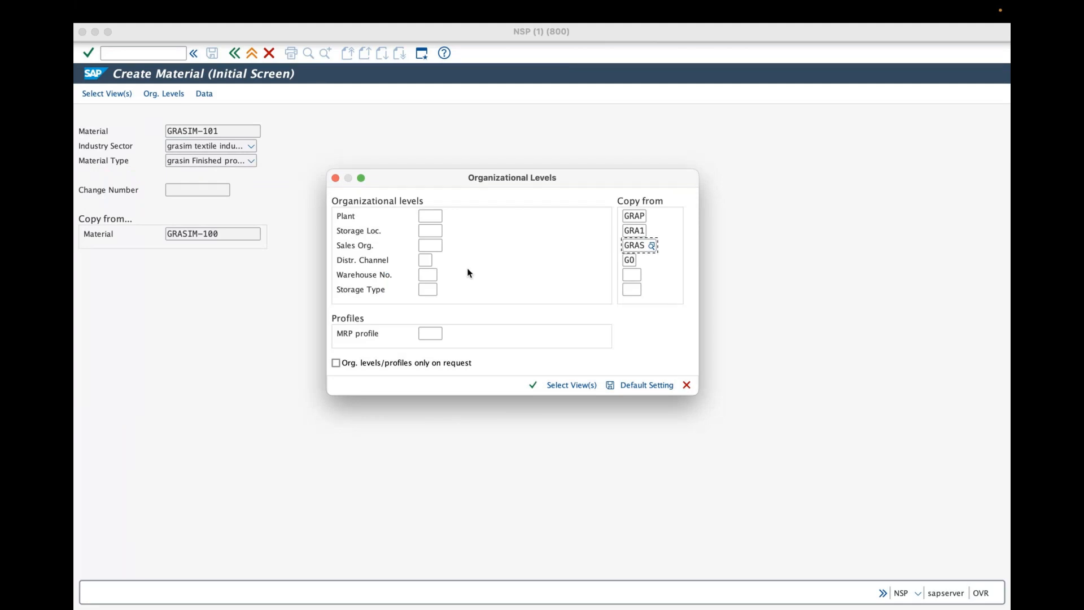
Step: Choose warehouse number GRW as the copy-from warehouse
left_click(630, 277)
left_click(646, 275)
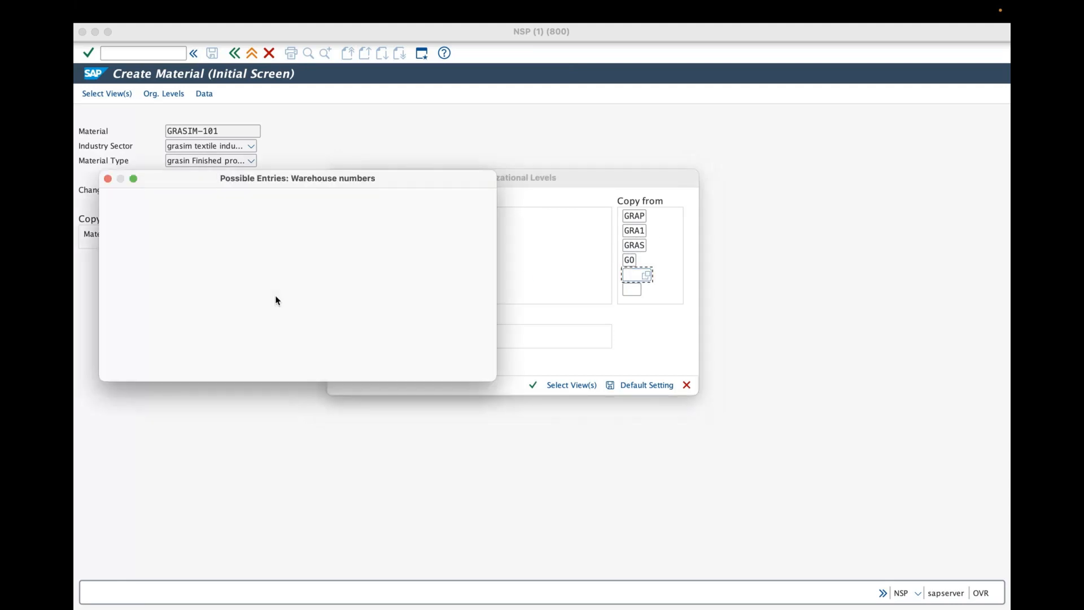
double_click(196, 218)
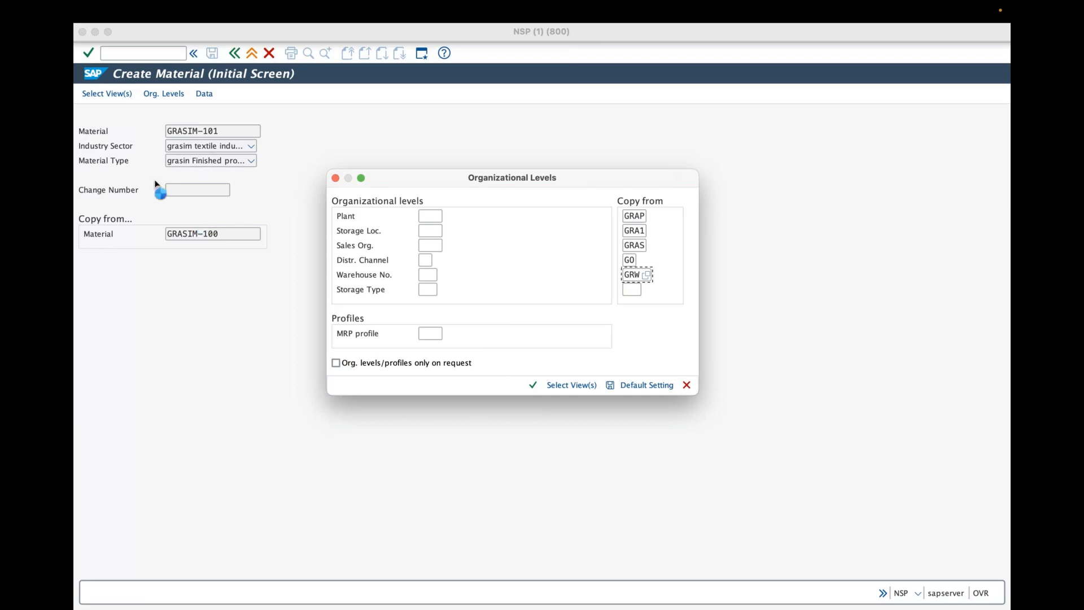
Step: Set the new material's plant to GRAP (grasim plant 01) and its storage location to GRA1
left_click(434, 215)
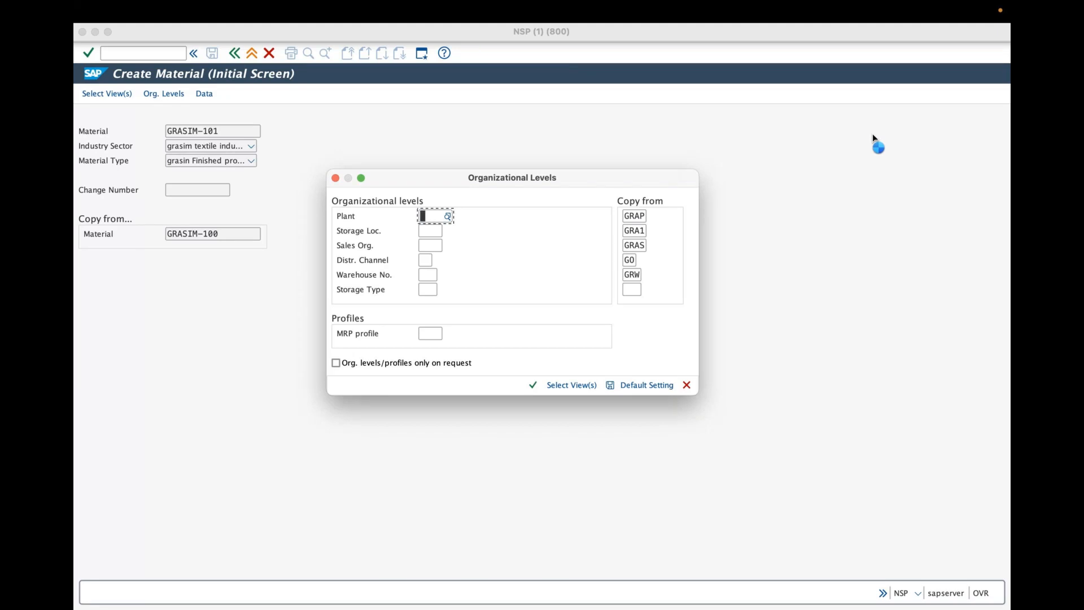
type("gr")
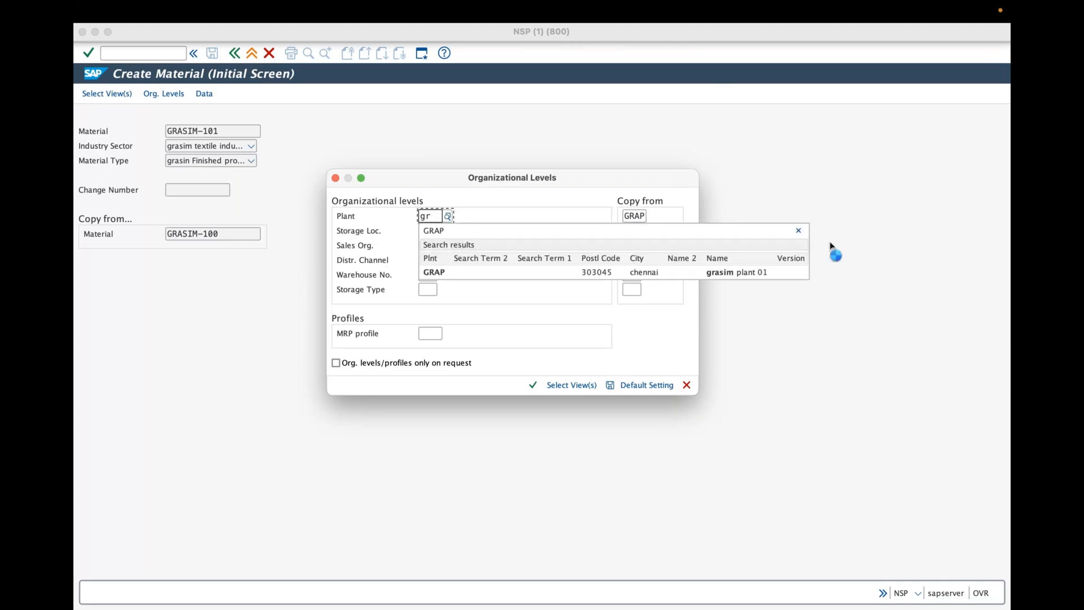
left_click(743, 274)
left_click(451, 230)
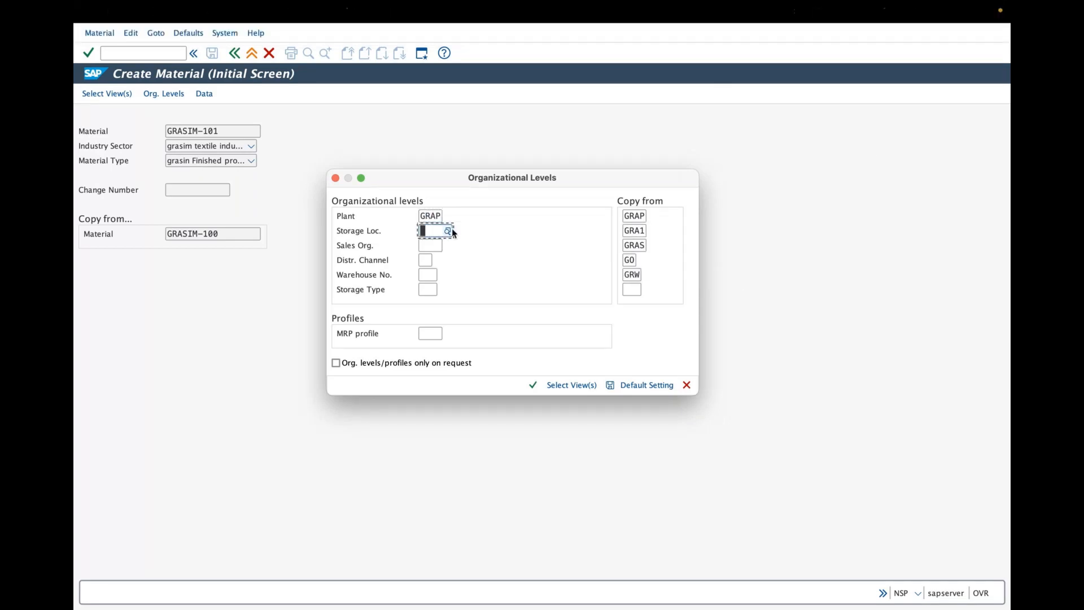
type("gra")
left_click(452, 229)
left_click(452, 240)
Step: Set the new material's sales organization to GRAS and its distribution channel to GO (grasim online store)
left_click(425, 248)
type("gras")
left_click(441, 303)
left_click(440, 302)
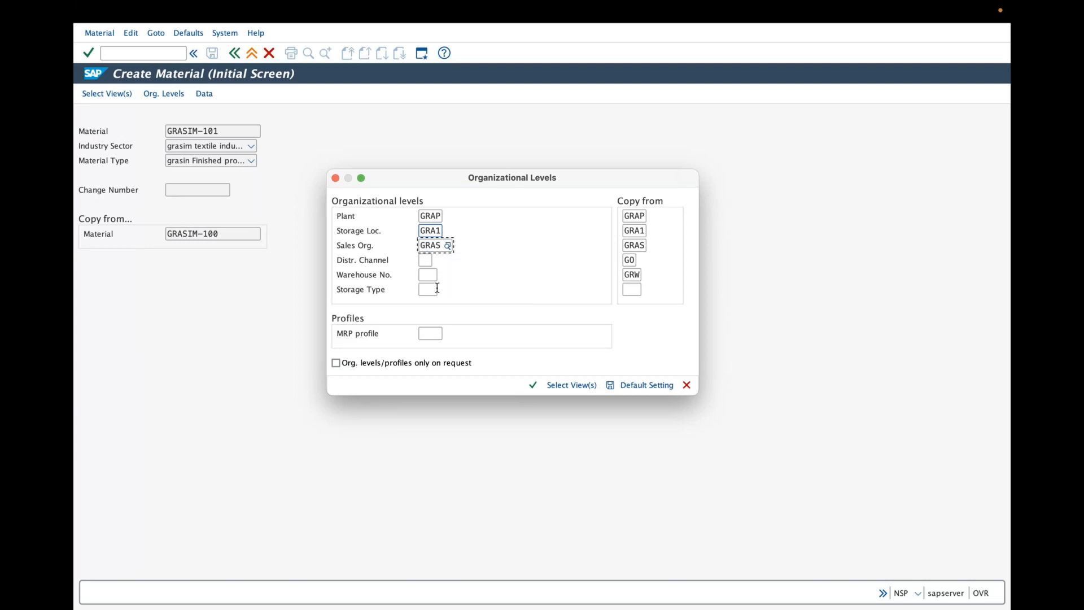
left_click(427, 262)
type("go")
left_click(439, 317)
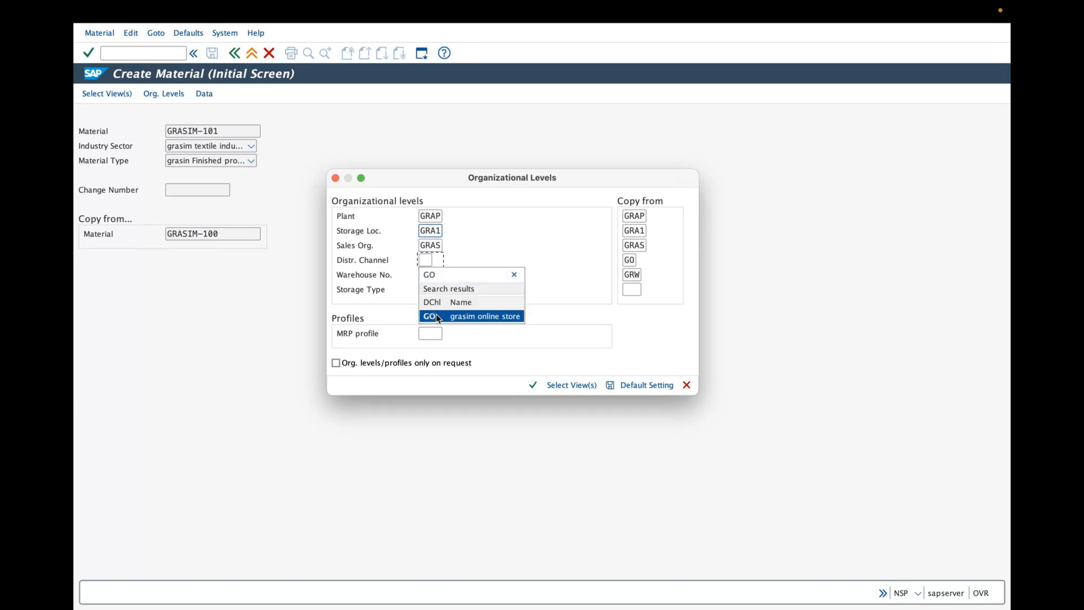
Step: Set the new material's warehouse number to GRW and confirm the organizational levels
left_click(432, 275)
type("grww")
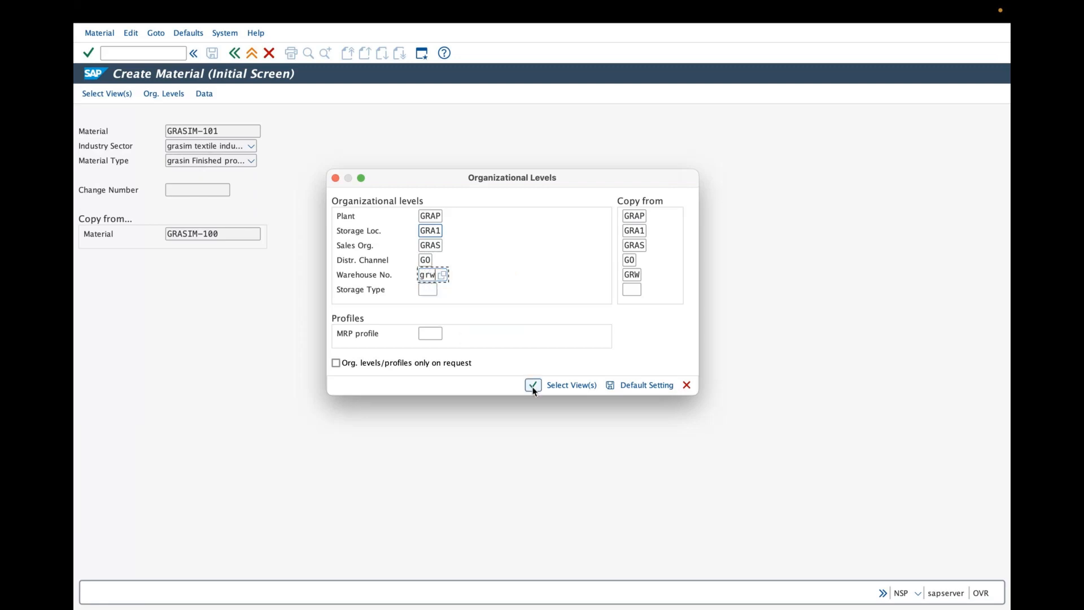
left_click(532, 385)
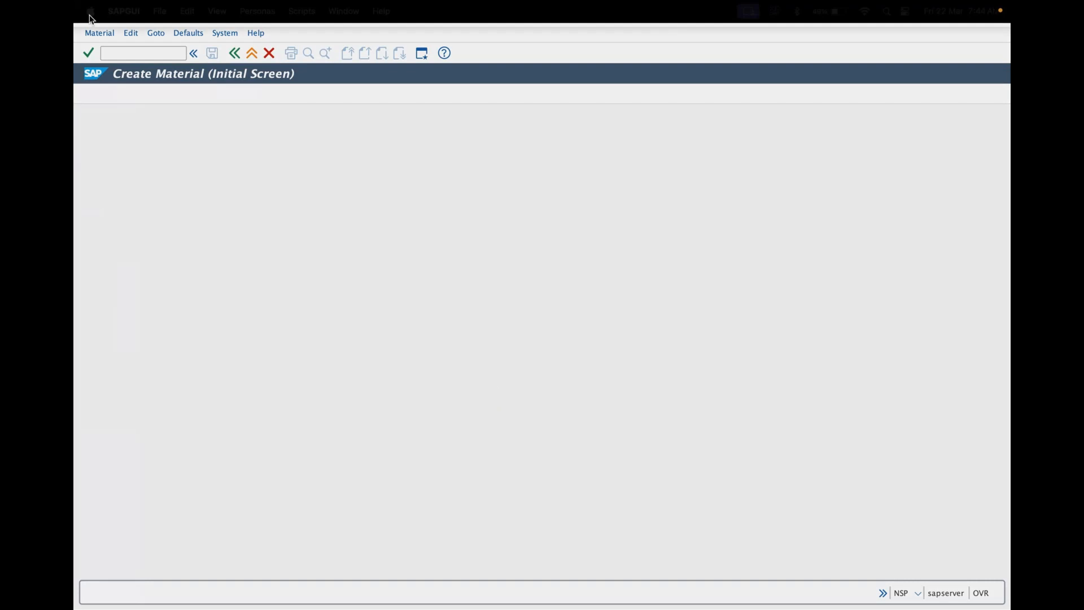
Step: Find grasim denim kids in the material group list and assign GRA-D-KID as the material group
mouse_move(242, 16)
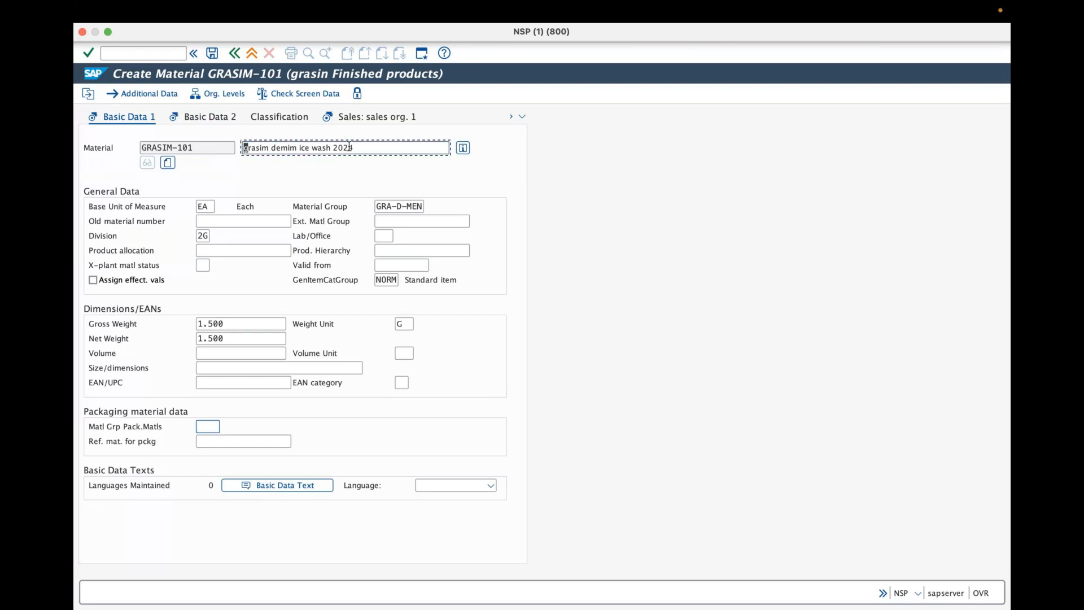
left_click(427, 208)
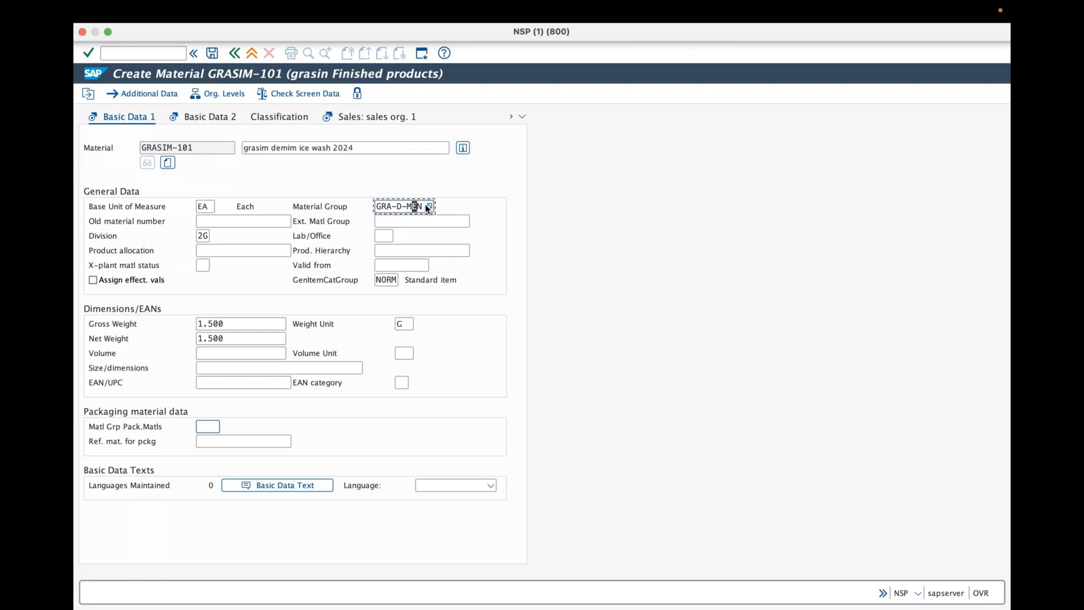
left_click(430, 207)
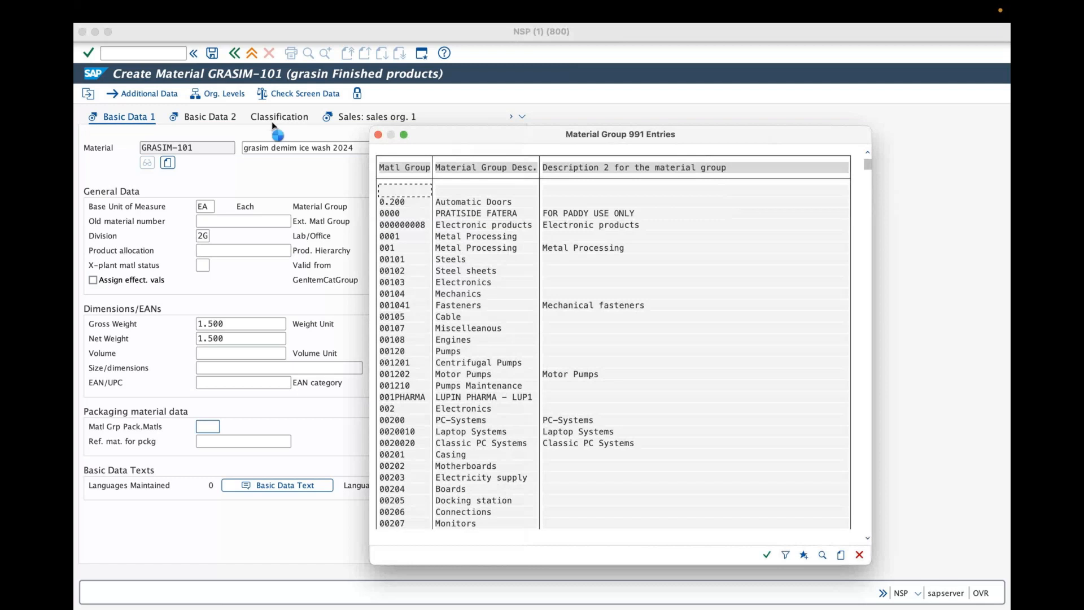
left_click_drag(868, 165, 864, 256)
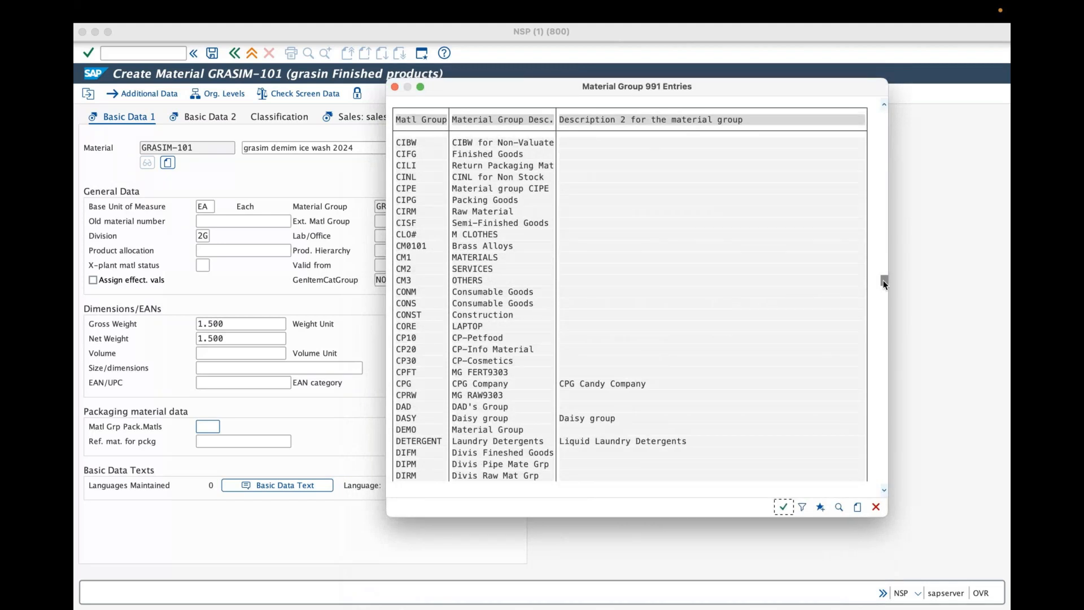
scroll(882, 279, "down", 1)
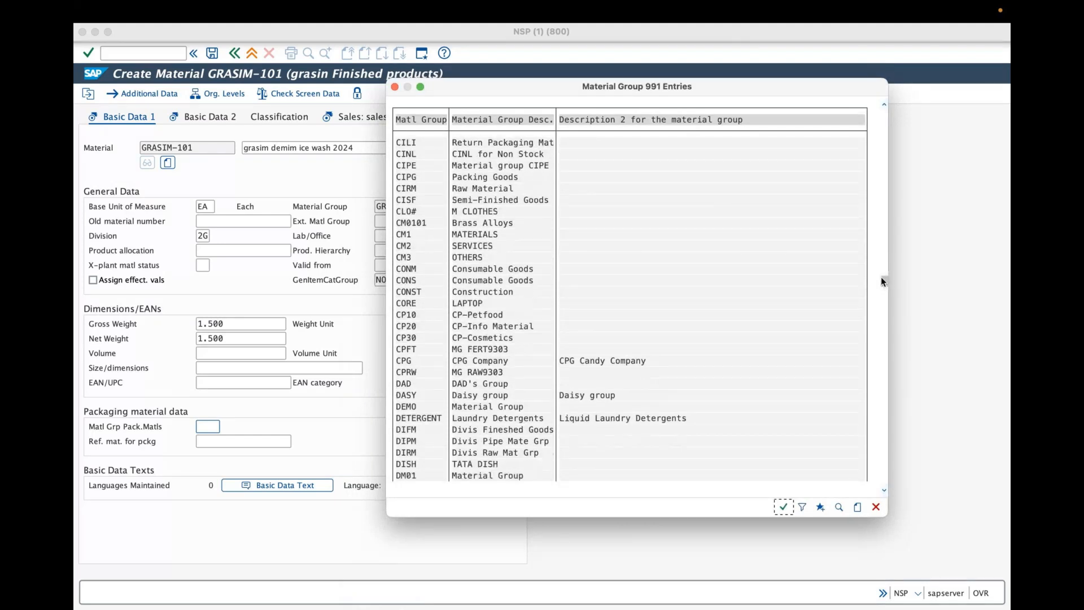
scroll(885, 302, "down", 10)
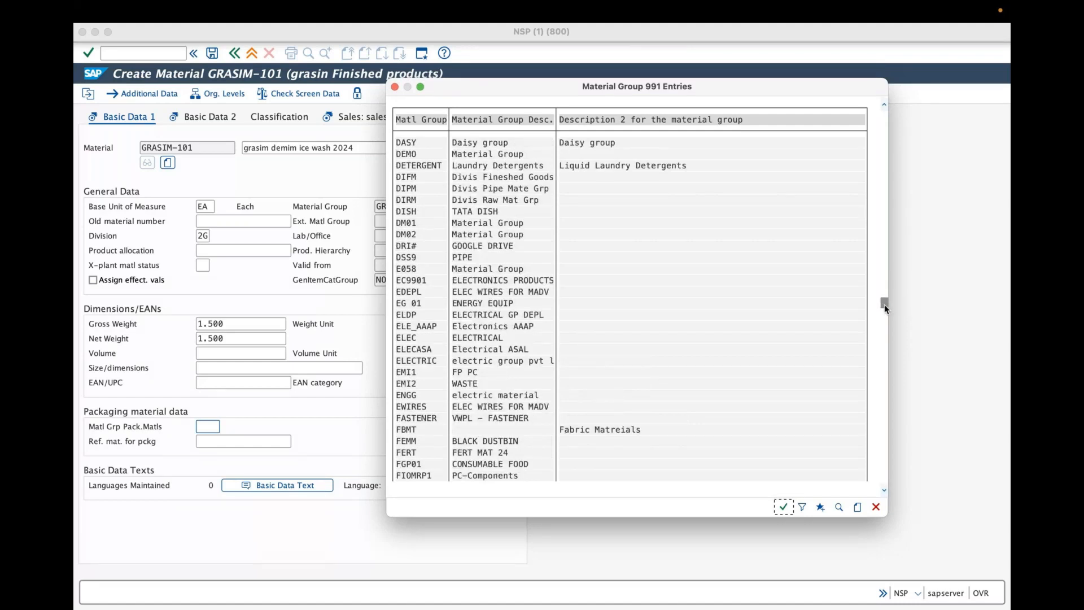
scroll(884, 304, "down", 10)
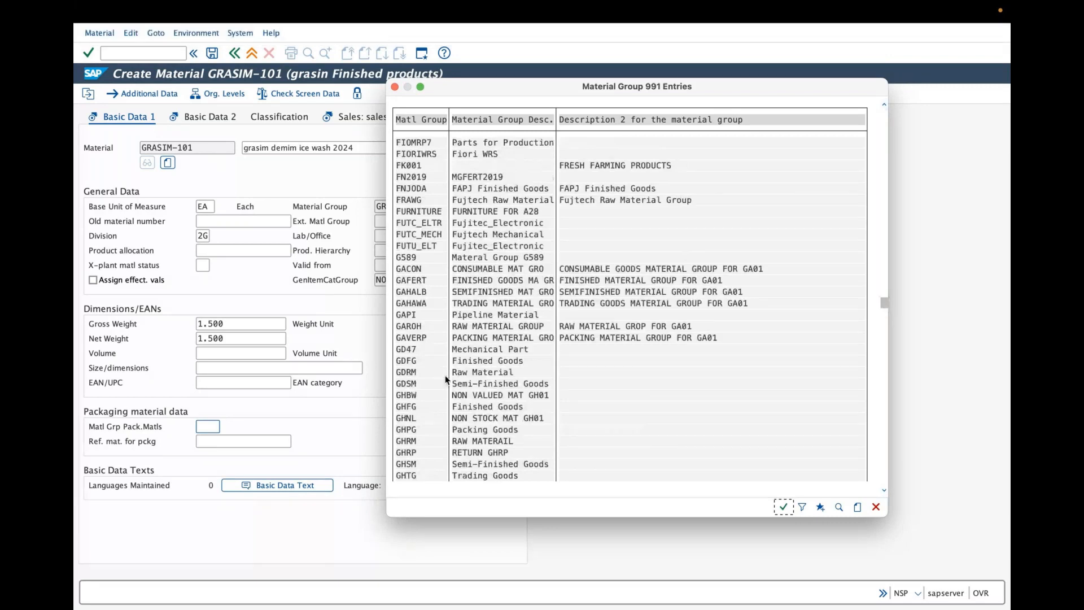
left_click(885, 490)
left_click(884, 490)
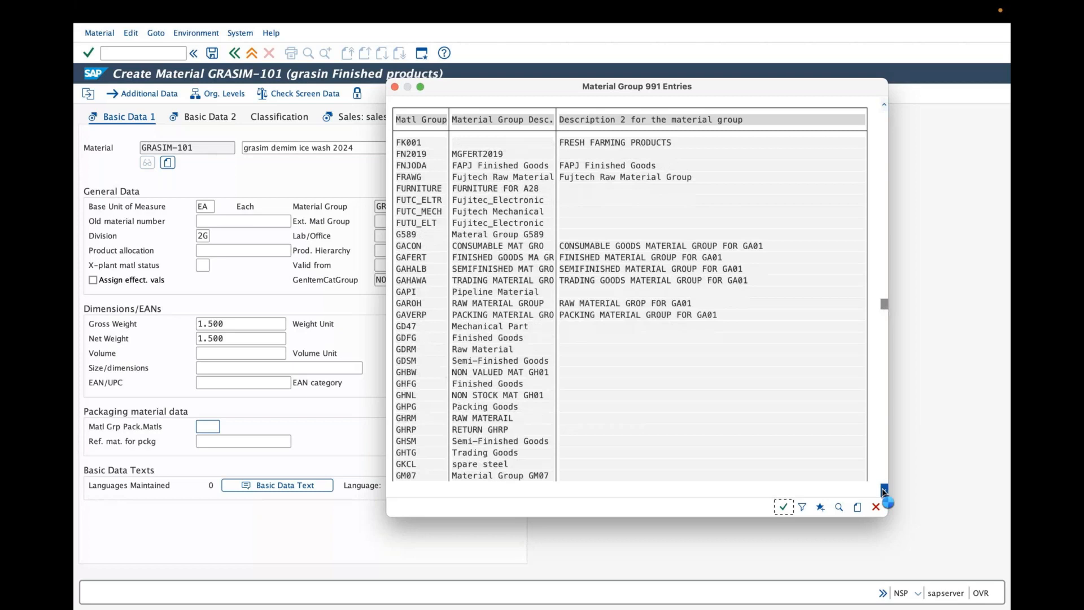
left_click(884, 491)
left_click(884, 491)
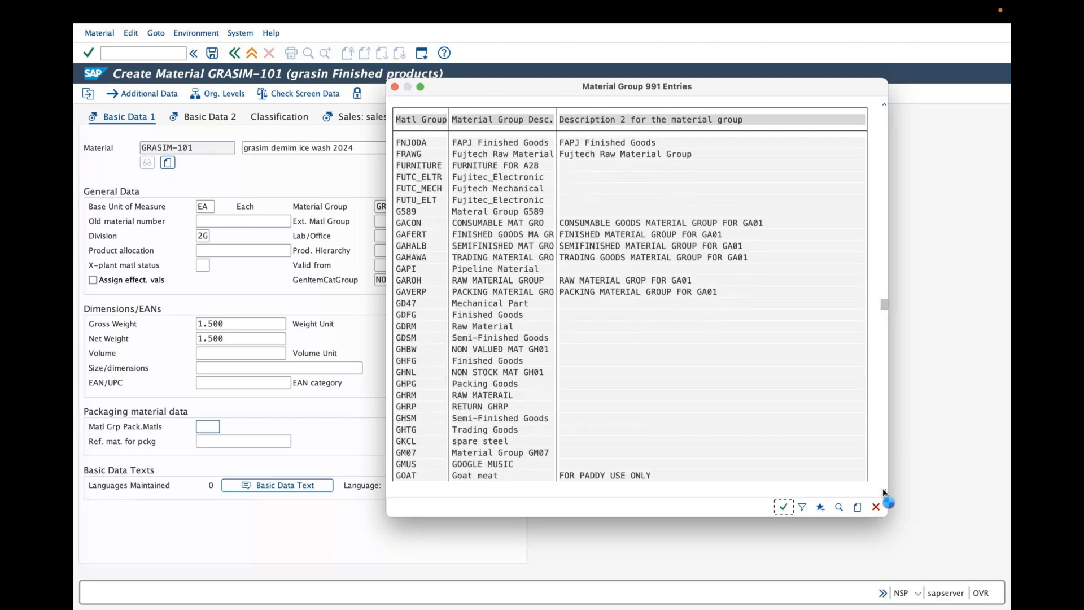
left_click(885, 490)
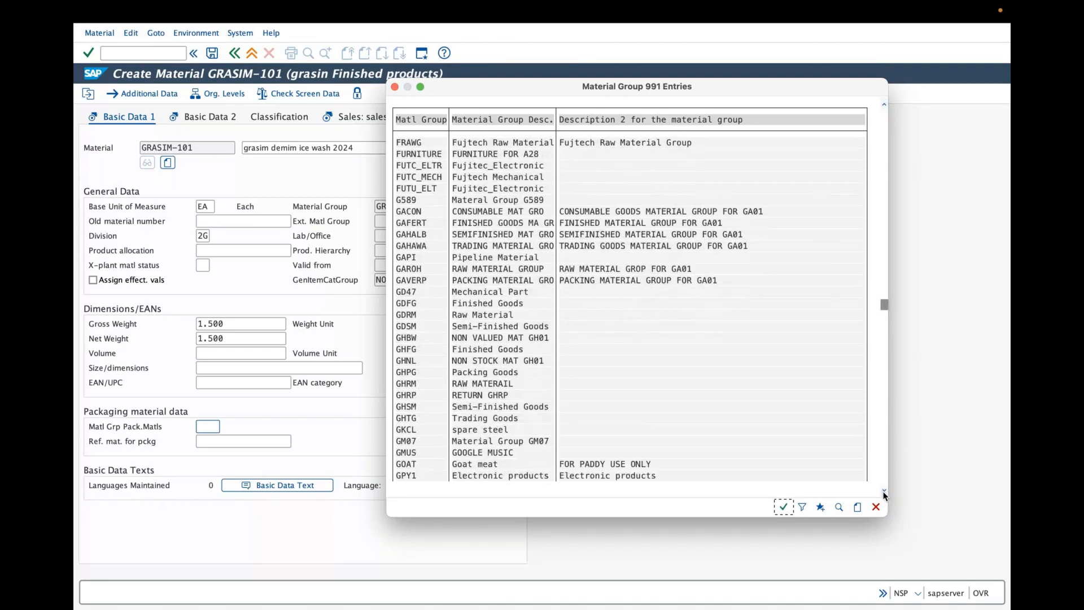
double_click(884, 492)
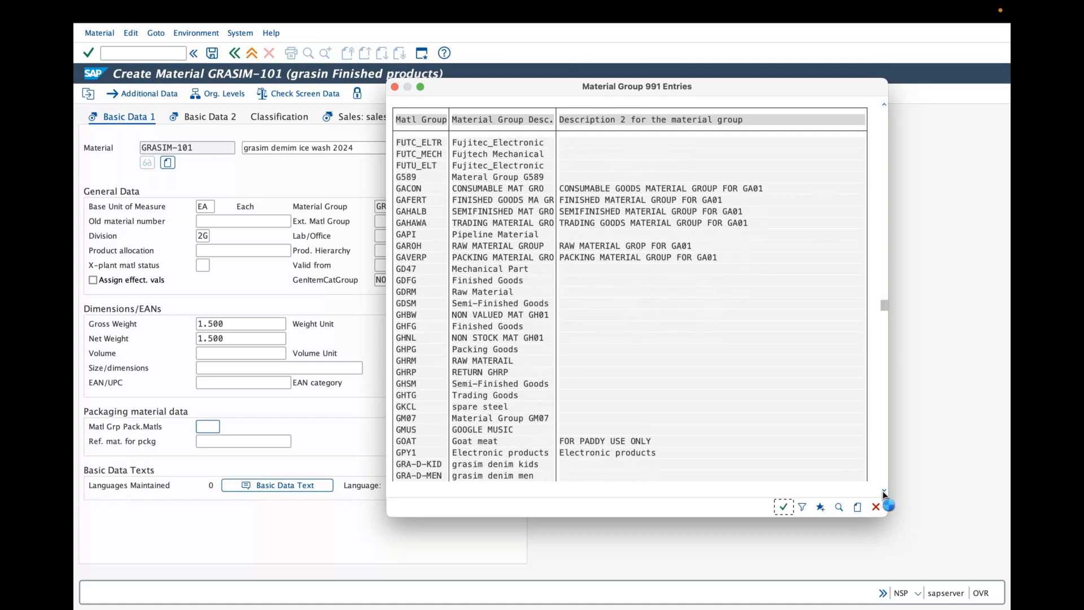
left_click(884, 491)
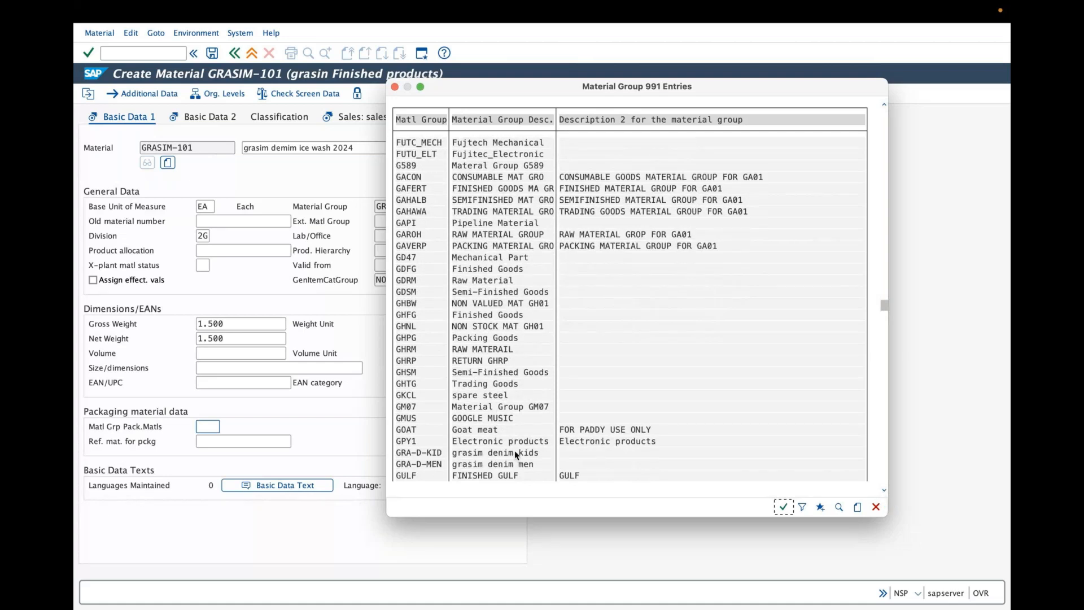
double_click(514, 450)
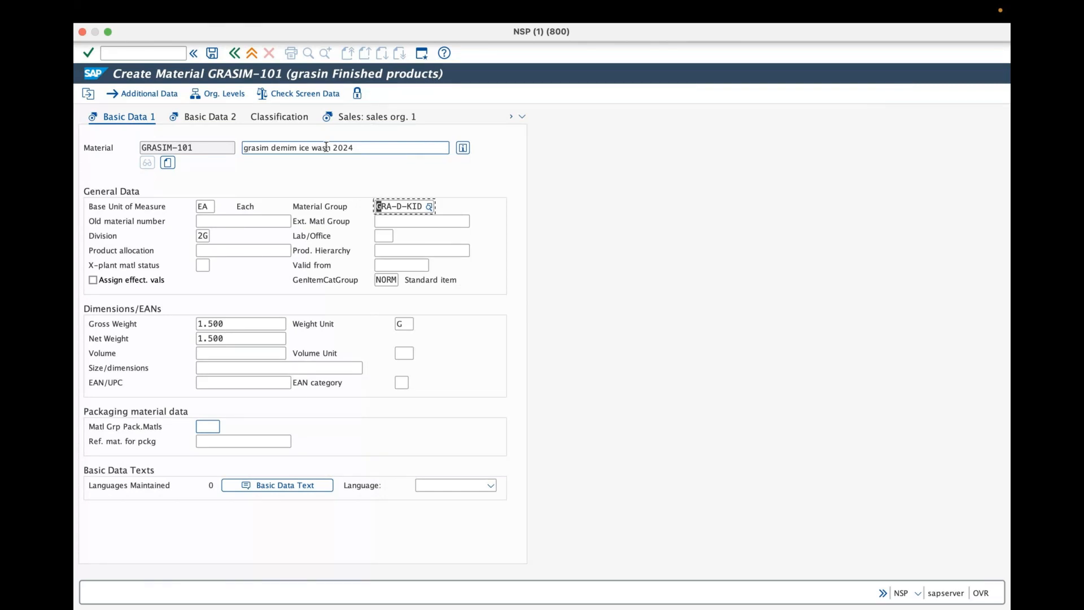
Step: Add "kids" to the end of the material description so it reads "grasim demim ice wash 2024 kids"
left_click(360, 147)
type("kid")
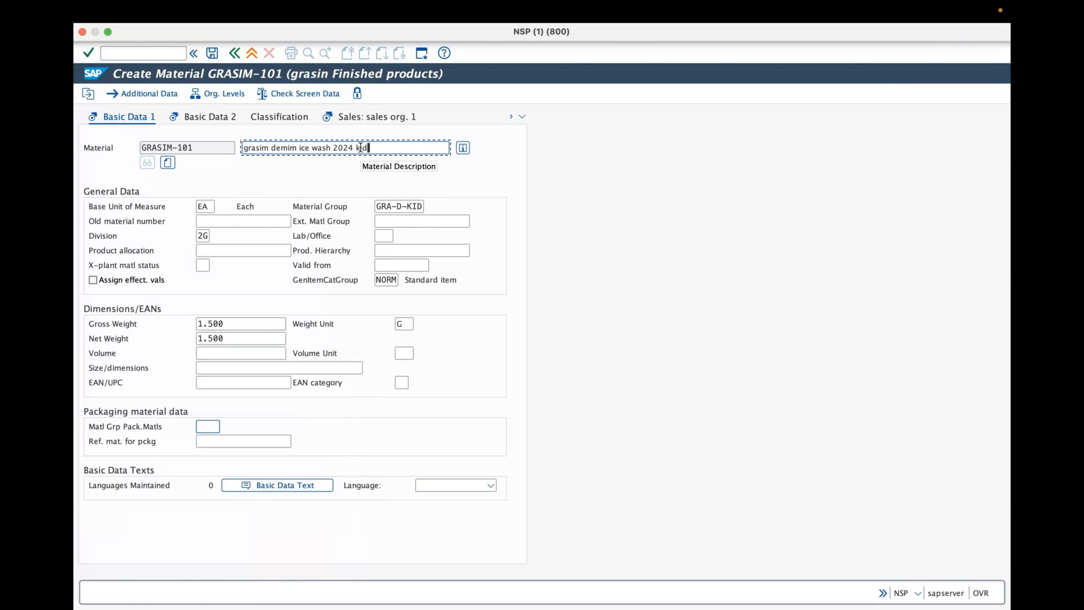
type("s")
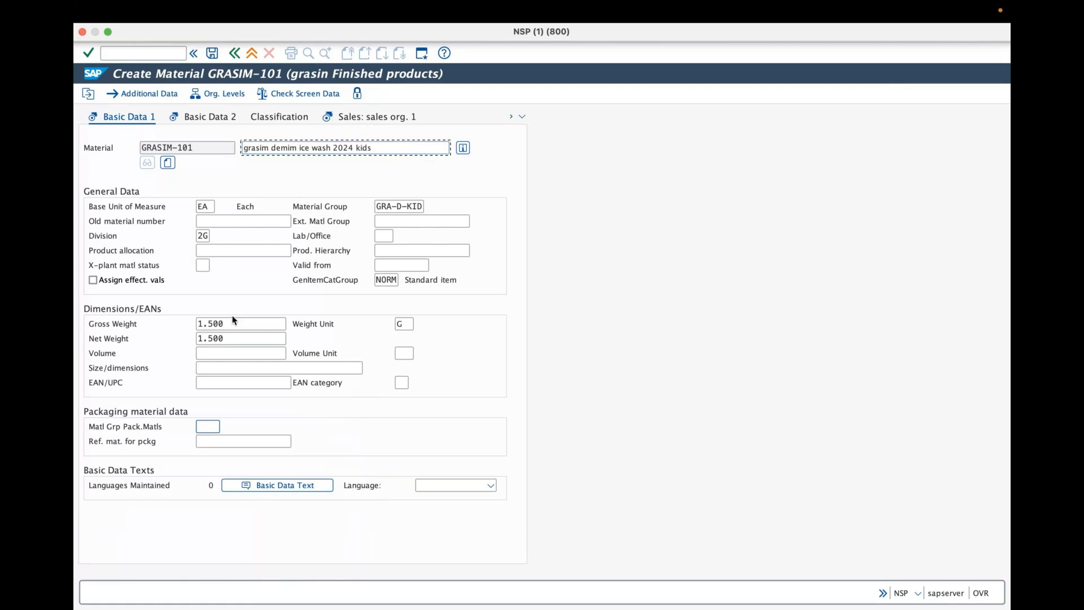
Step: Set both the gross weight and the net weight to 800 in the basic data
left_click_drag(232, 320, 188, 322)
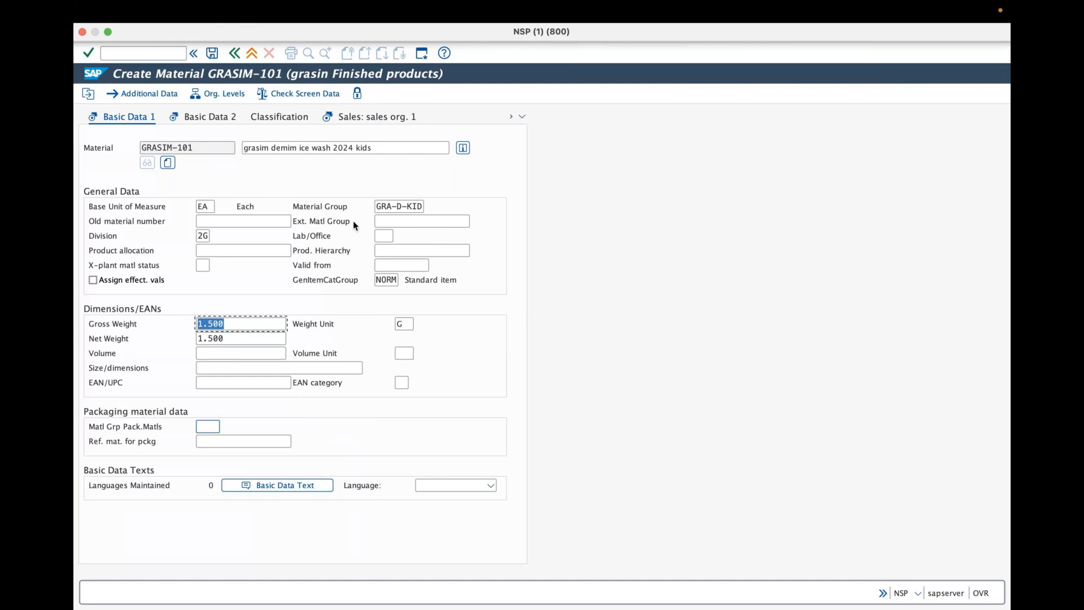
type("800")
key("Tab")
key("Tab")
type("800")
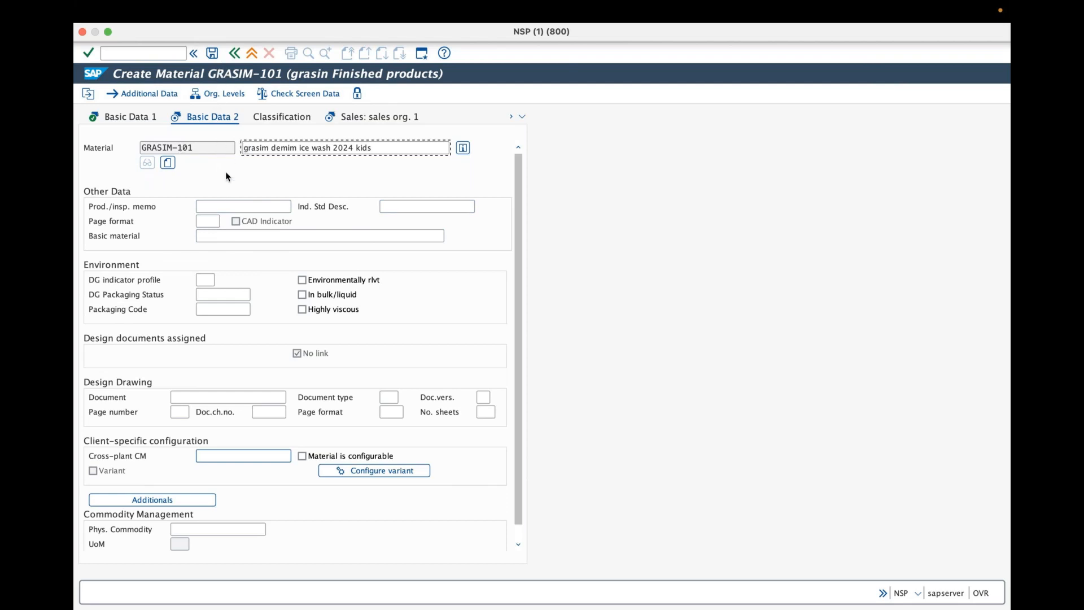
Step: Accept the copied data view by view, from Basic Data 2 through the sales, MRP, storage and warehouse views to Accounting 1
left_click(90, 57)
left_click(91, 57)
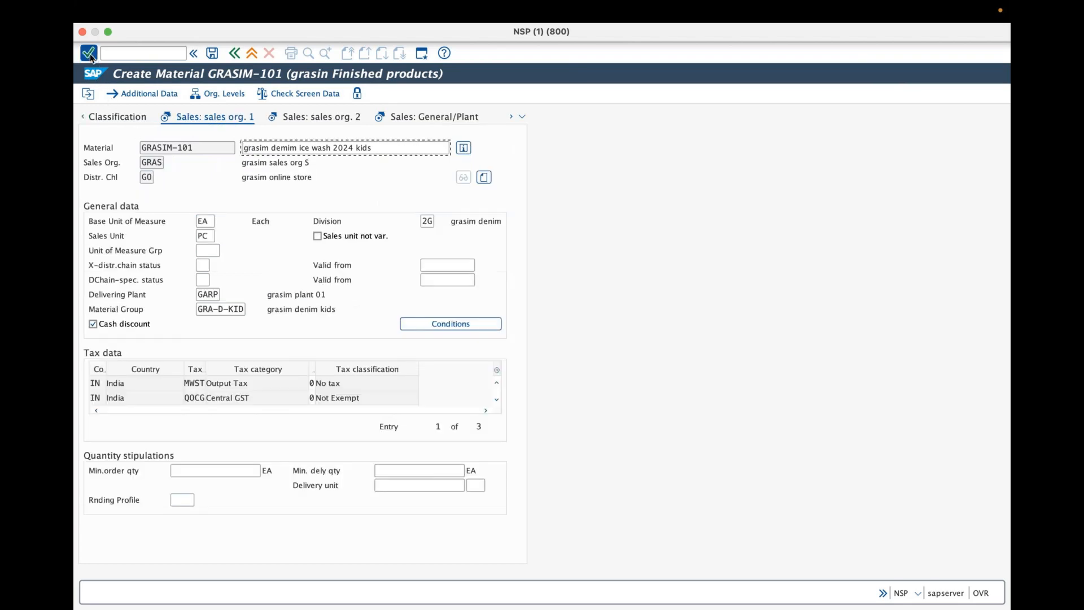
left_click(90, 56)
left_click(90, 57)
left_click(90, 57)
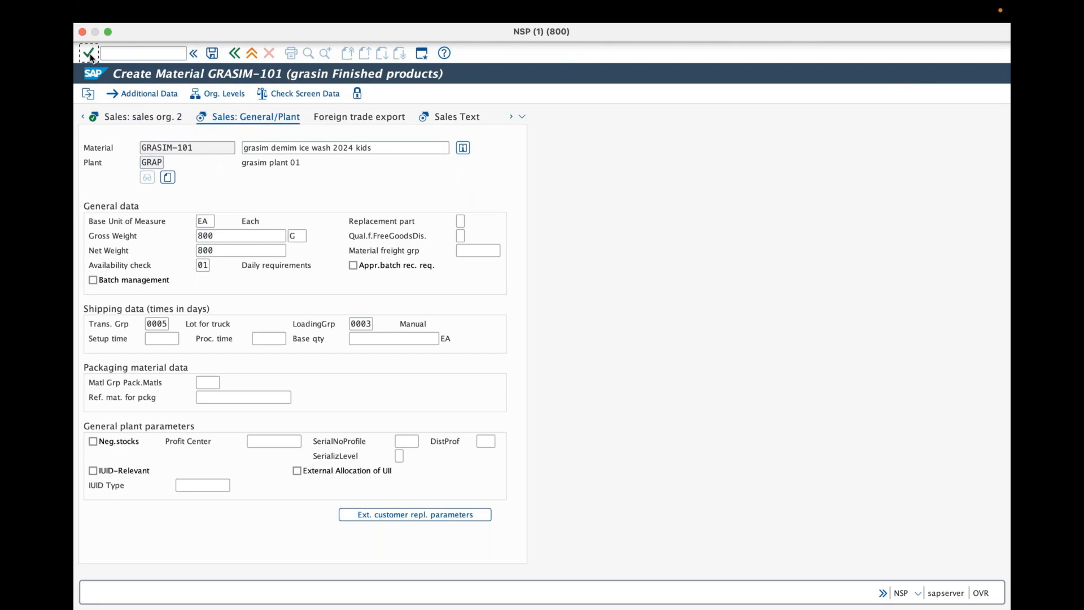
left_click(90, 58)
left_click(90, 58)
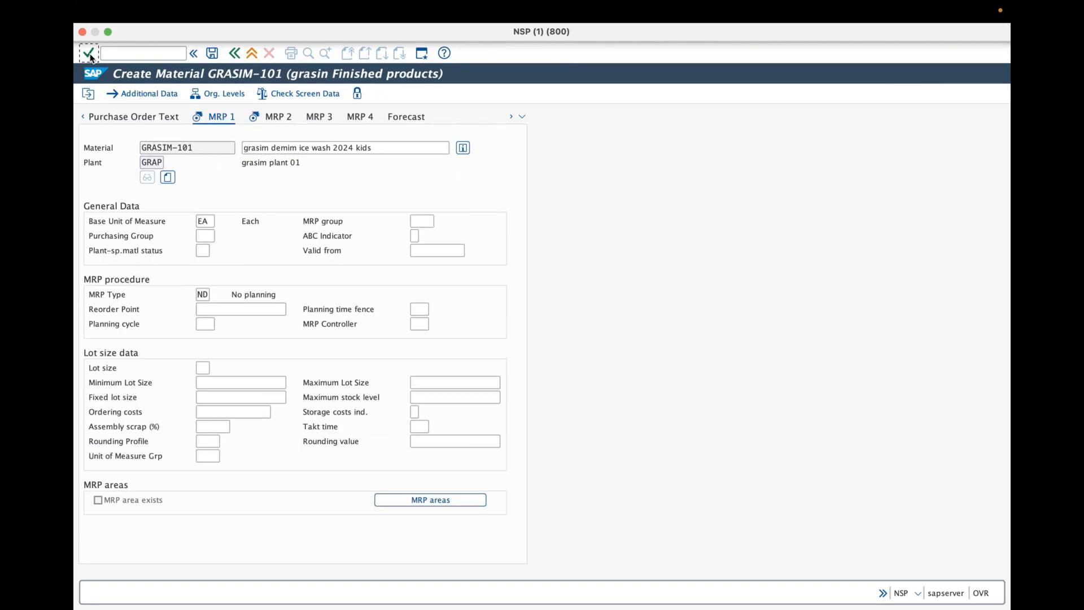
left_click(91, 58)
left_click(91, 57)
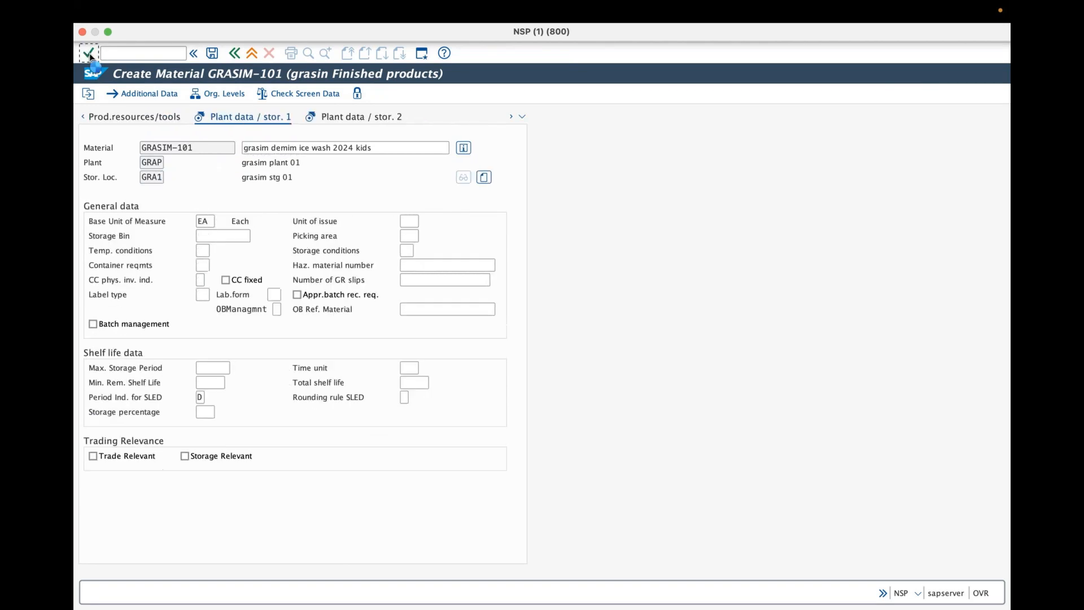
left_click(90, 57)
left_click(91, 57)
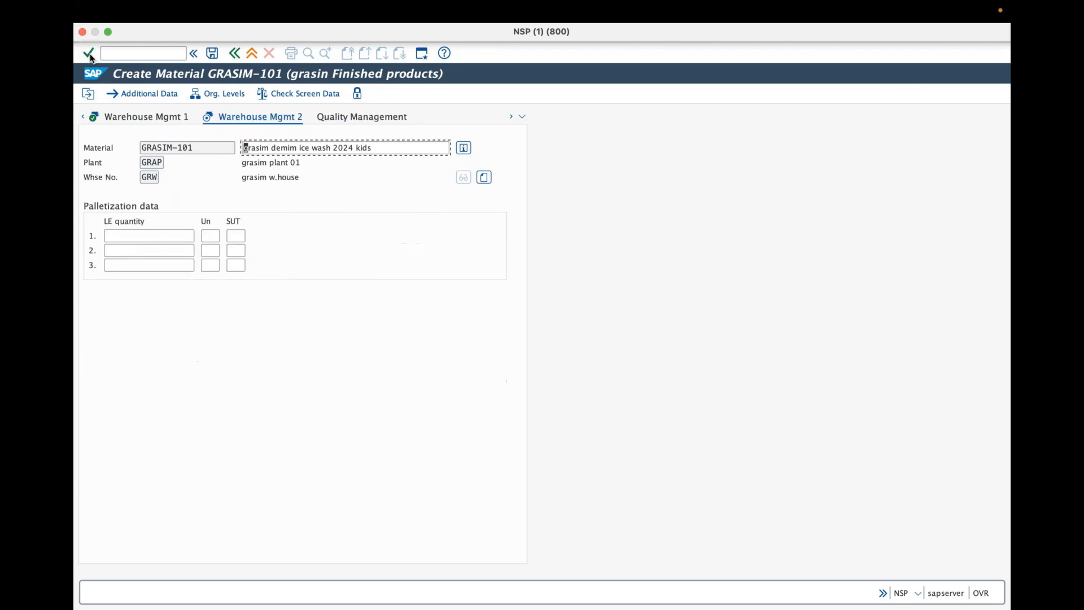
left_click(91, 58)
left_click(90, 57)
left_click(90, 56)
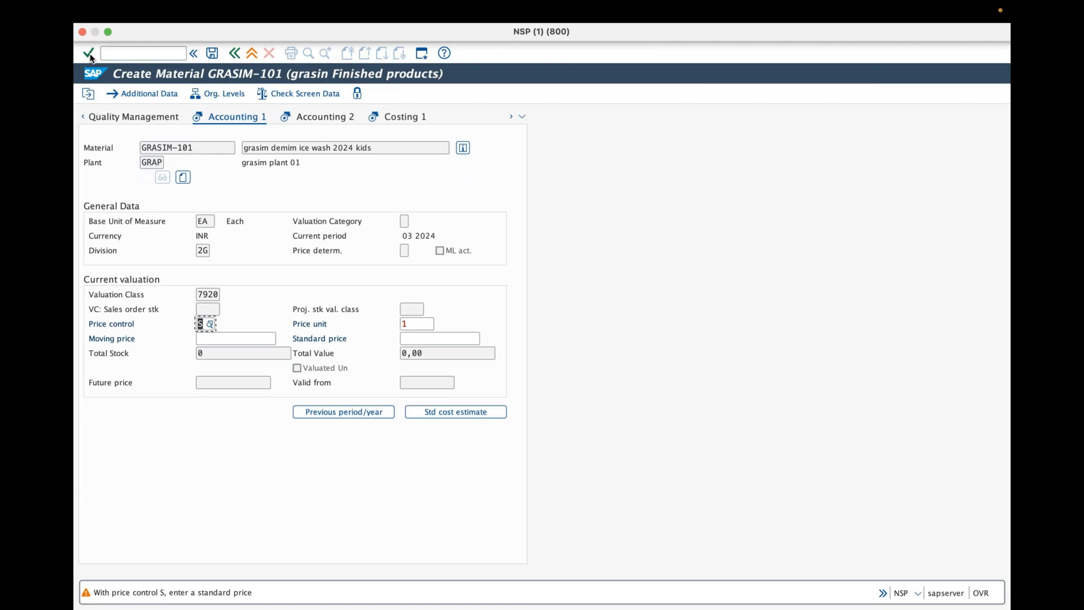
Step: Accept the remaining accounting and costing views through Costing 2 and save material GRASIM-101
left_click(90, 57)
left_click(91, 57)
left_click(89, 54)
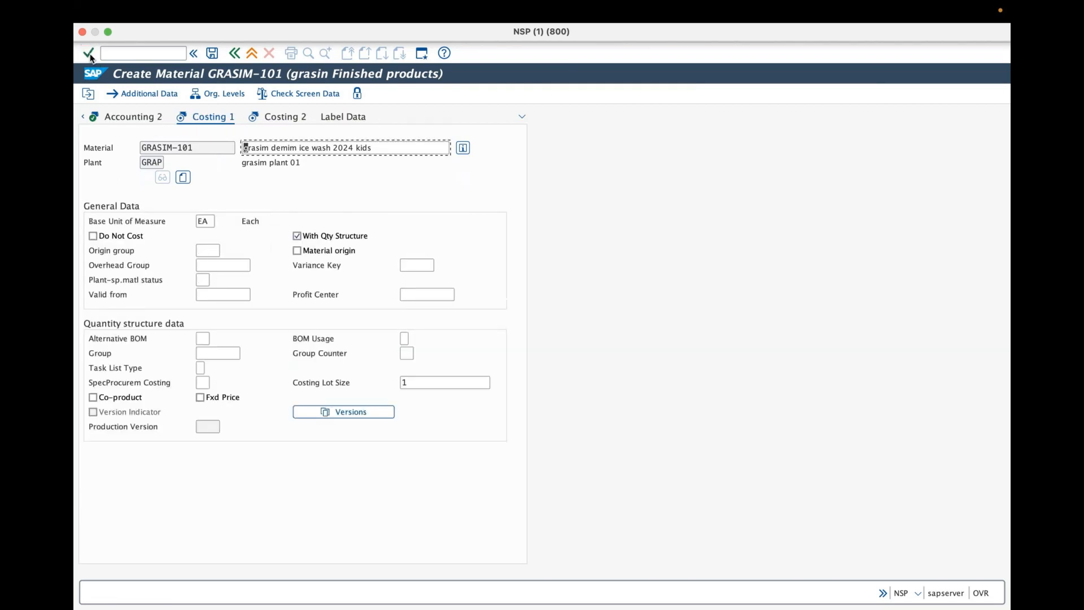
left_click(88, 54)
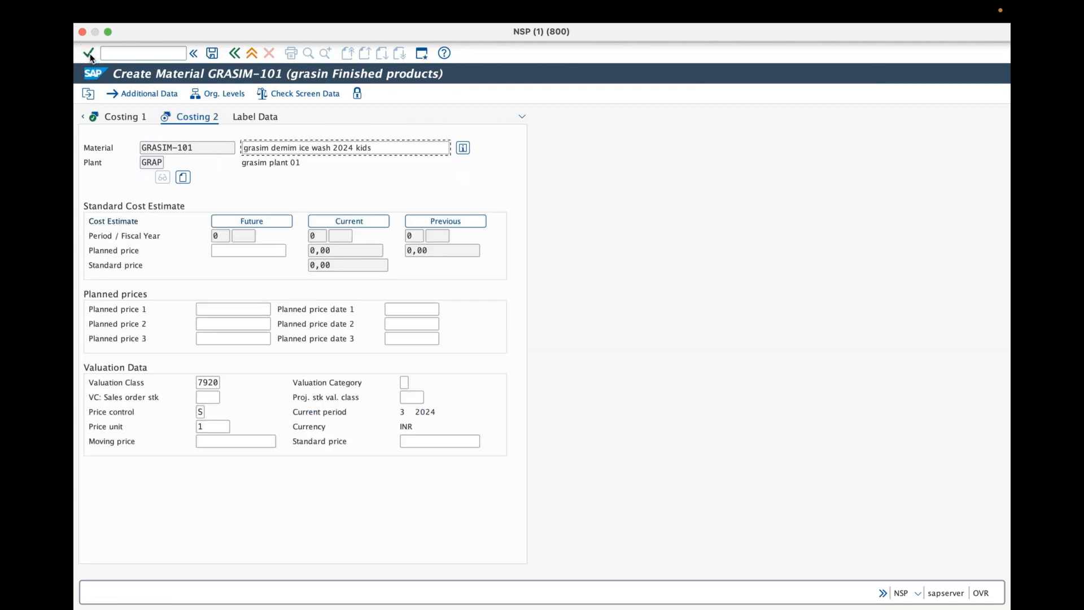
left_click(88, 54)
left_click_drag(401, 189, 480, 232)
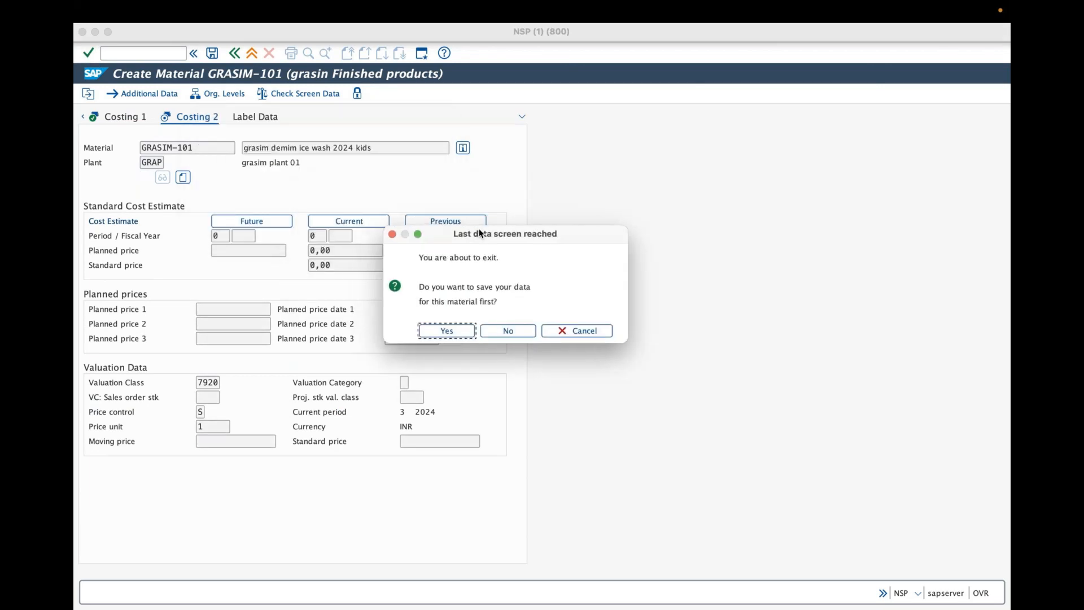
left_click(432, 328)
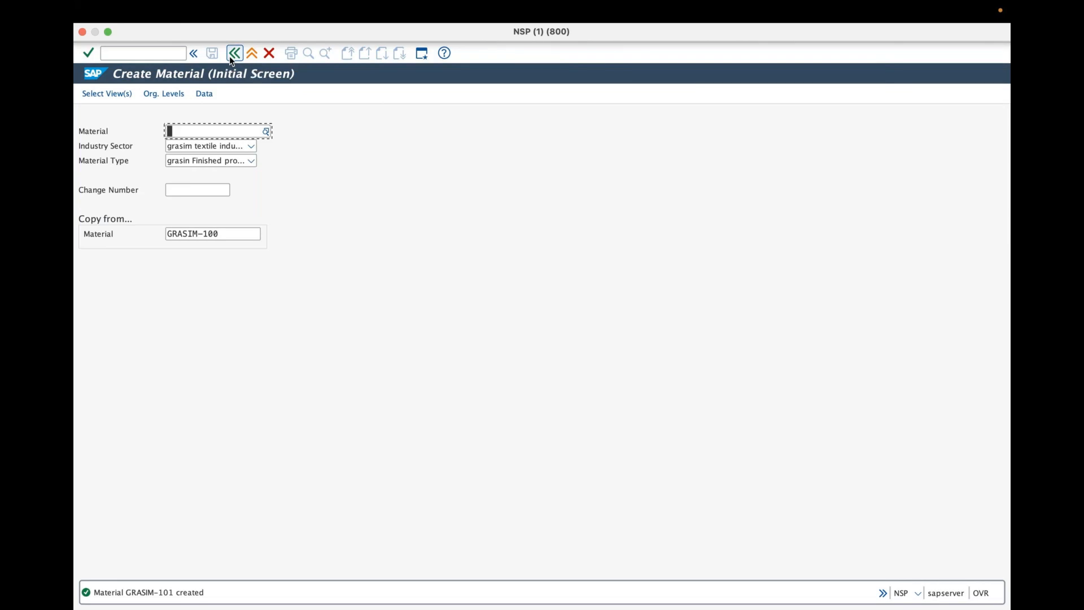
Step: Enter GRASIM-100 as both the new and the reference material, keep the preselected views and proceed to the organizational levels
left_click_drag(220, 234, 165, 235)
key("super+c")
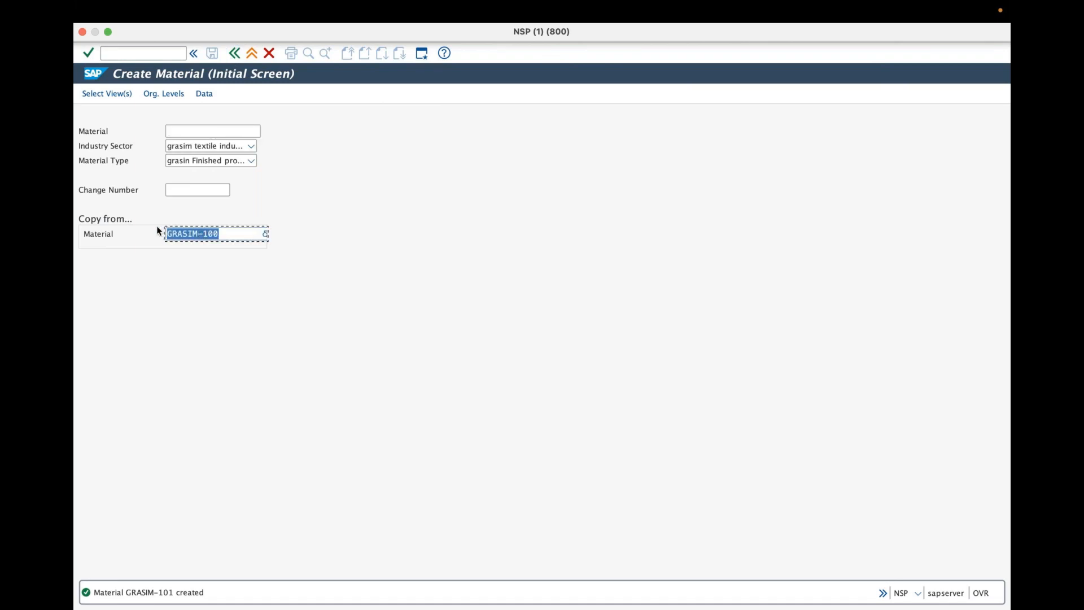
left_click(198, 132)
key("super+v")
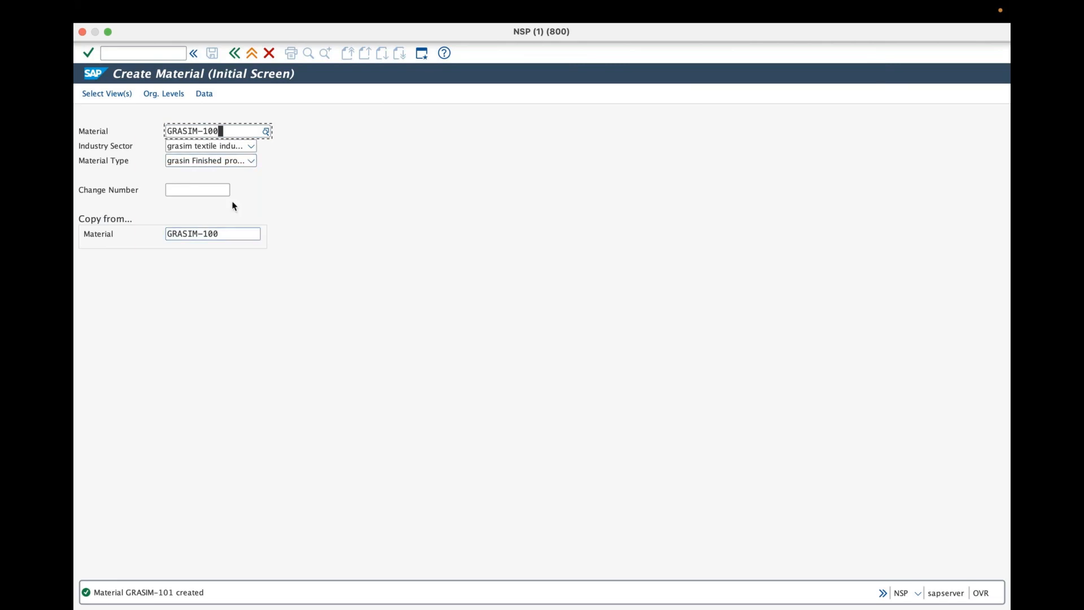
left_click(115, 93)
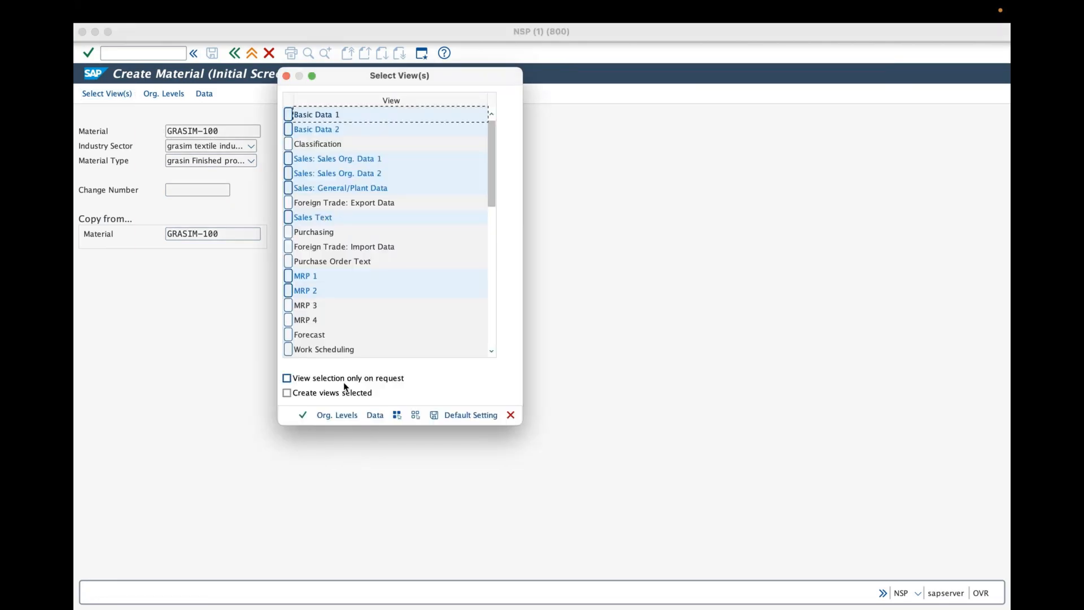
left_click(336, 416)
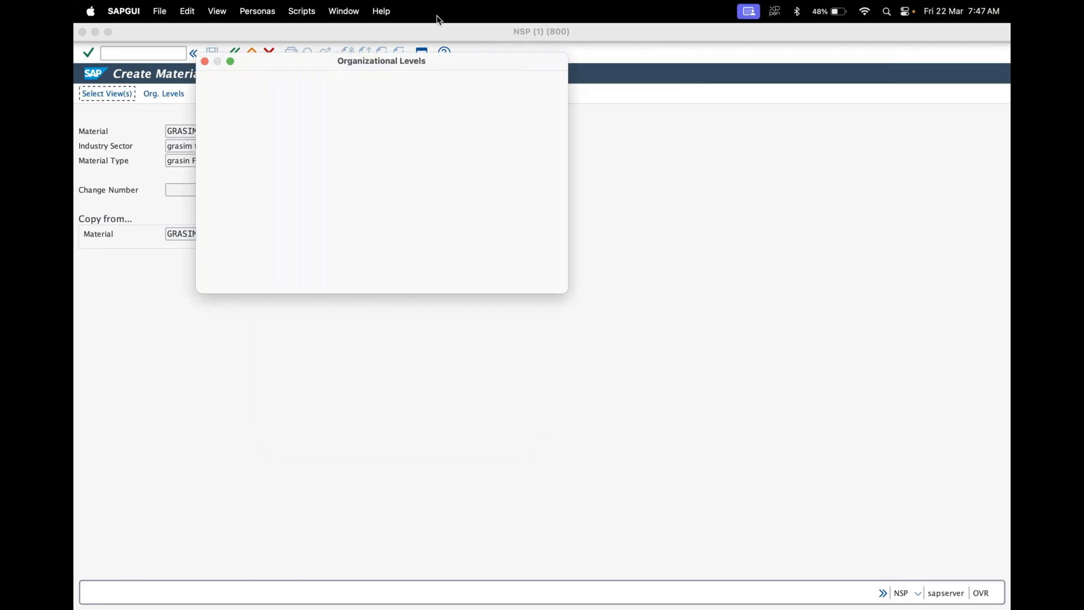
Step: Set the copy-from levels to plant GRAP, storage location GRA1, sales org. GRAS, distribution channel GO and warehouse GRW
left_click_drag(238, 67, 372, 165)
left_click(649, 199)
left_click(652, 200)
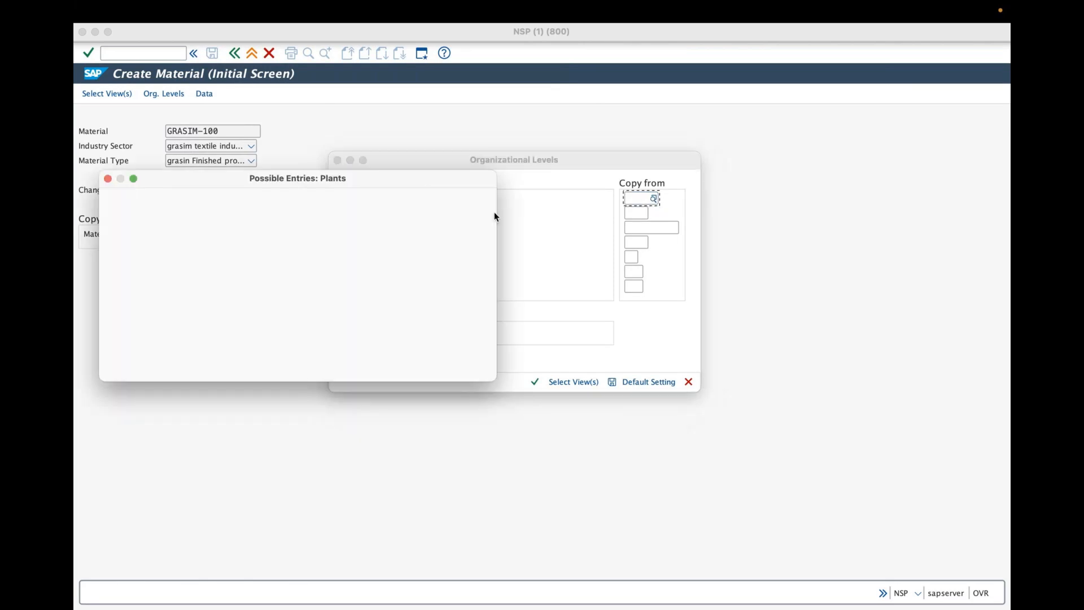
left_click(231, 215)
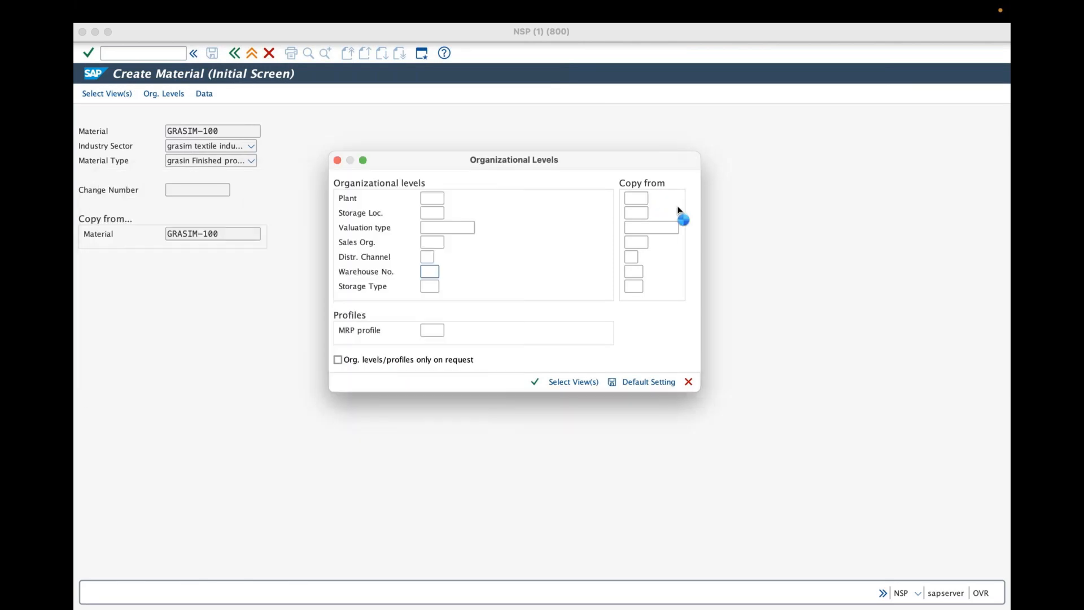
left_click(645, 213)
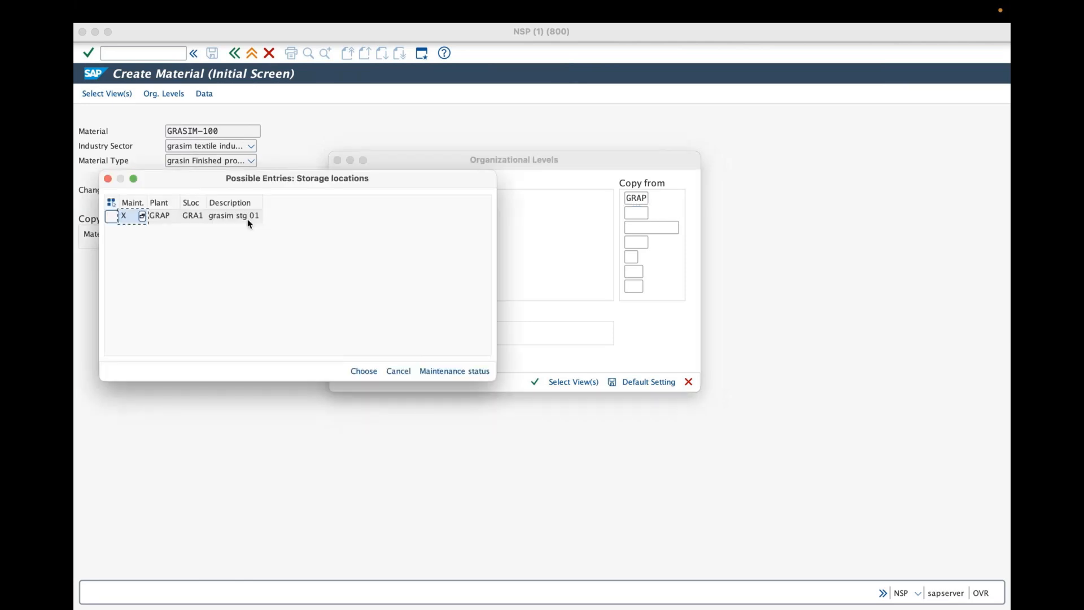
double_click(246, 217)
left_click(640, 243)
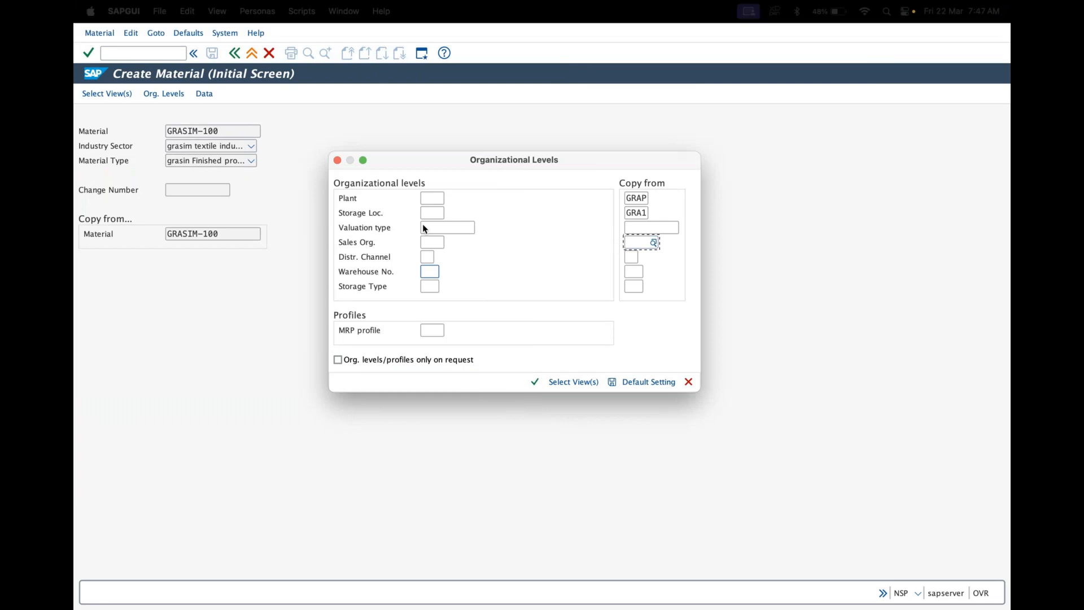
double_click(245, 215)
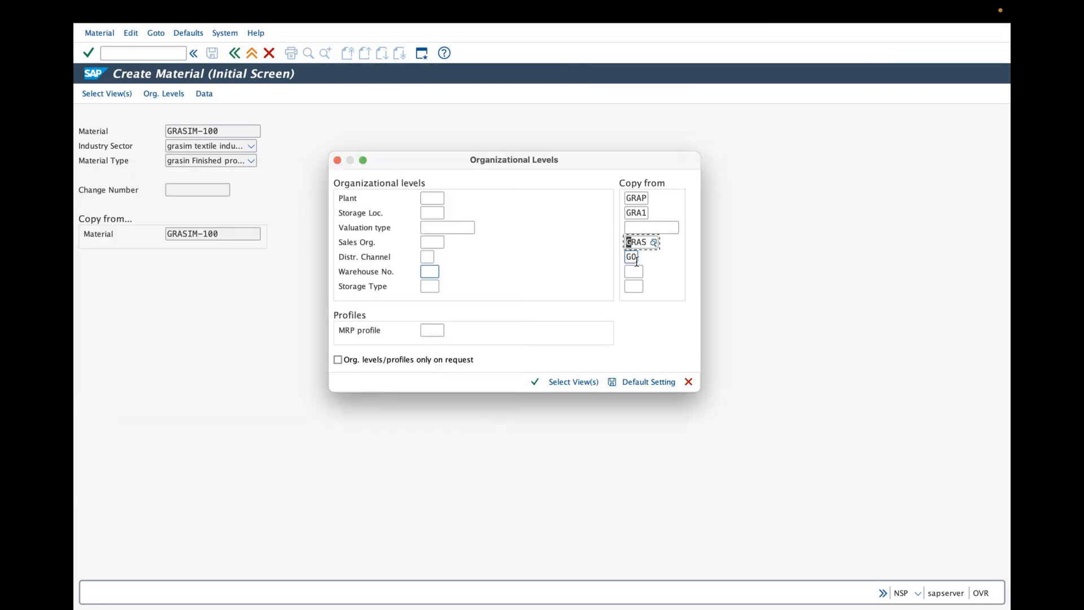
left_click(651, 274)
left_click(649, 272)
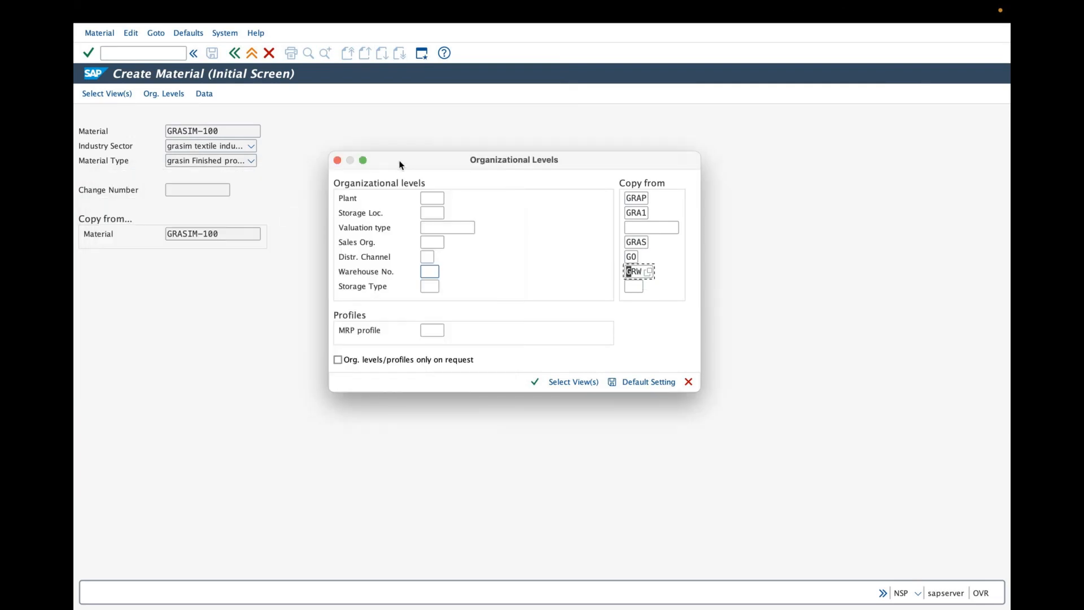
Step: Set the target levels to plant GRAP, storage location GRA1, sales organization GRAS and warehouse number GRW
left_click_drag(400, 165, 483, 166)
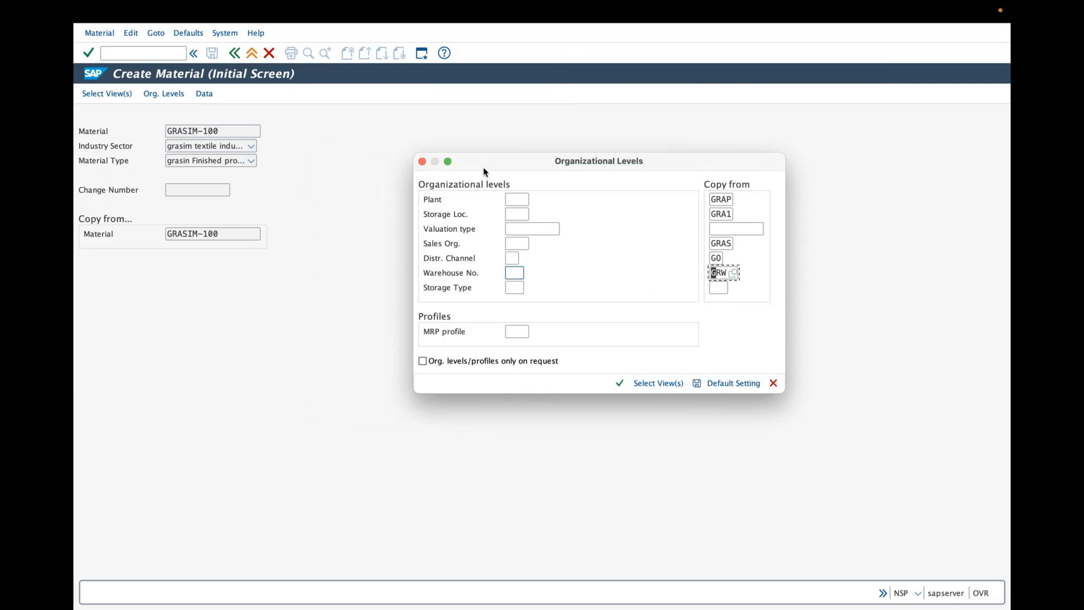
left_click(515, 200)
type("grap")
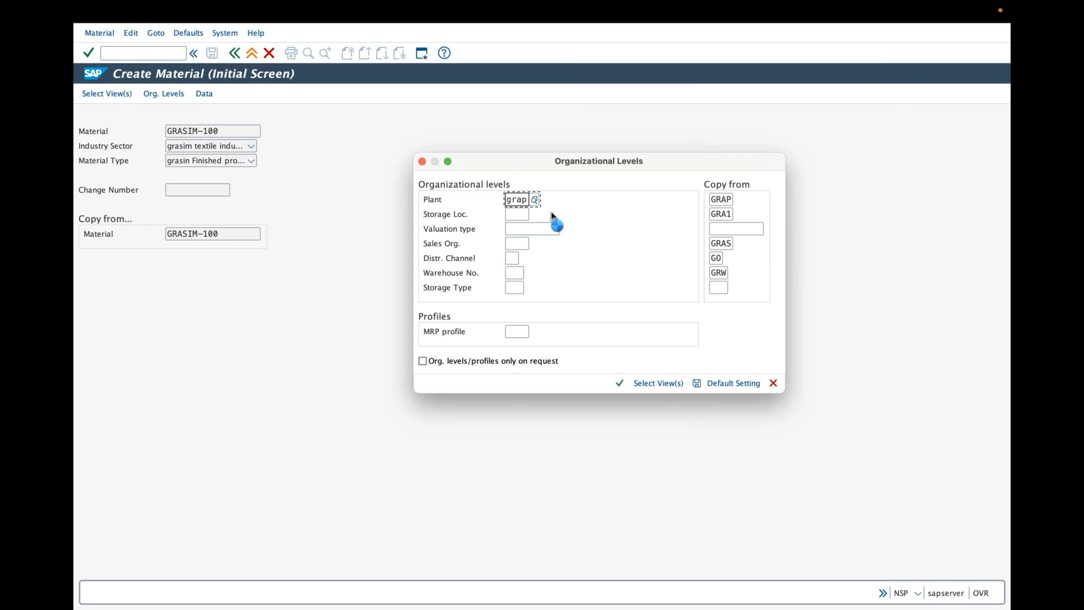
left_click(568, 215)
left_click(517, 214)
type("gra1")
left_click(533, 276)
left_click(511, 241)
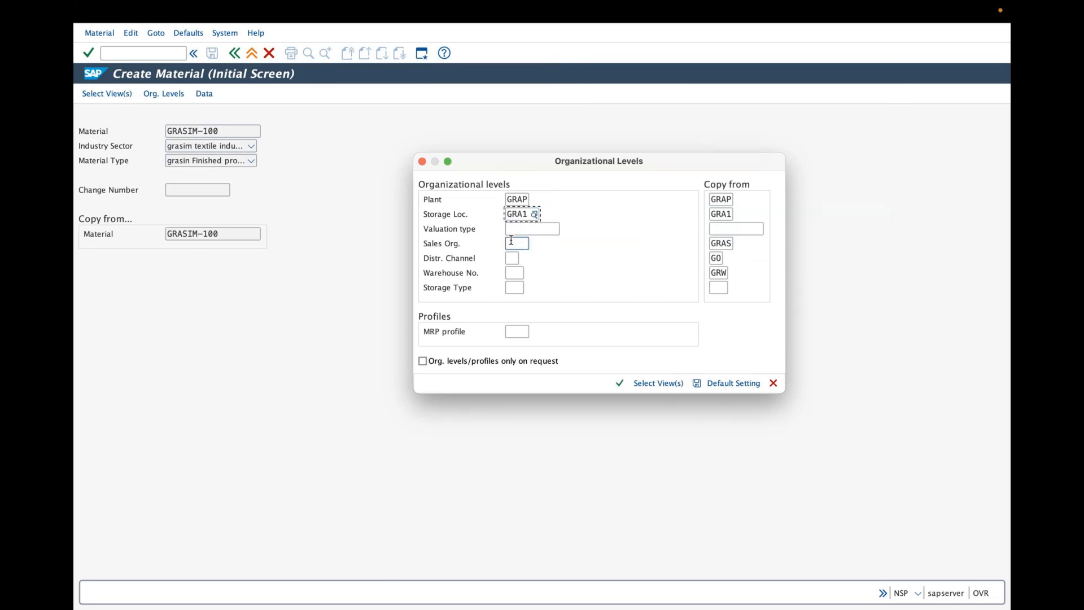
type("gras")
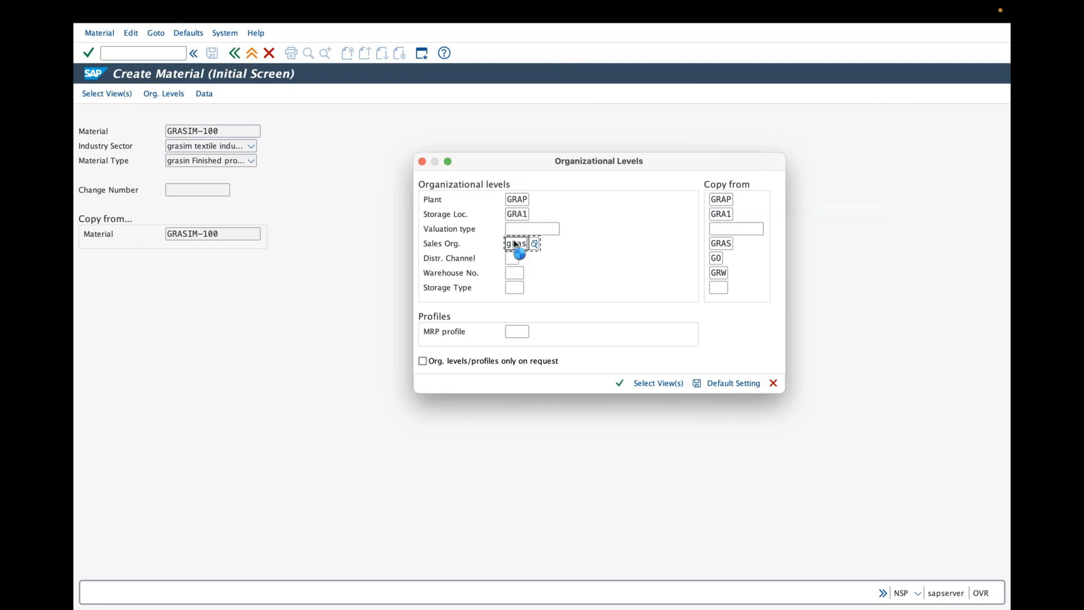
left_click(520, 298)
left_click(515, 273)
type("grw")
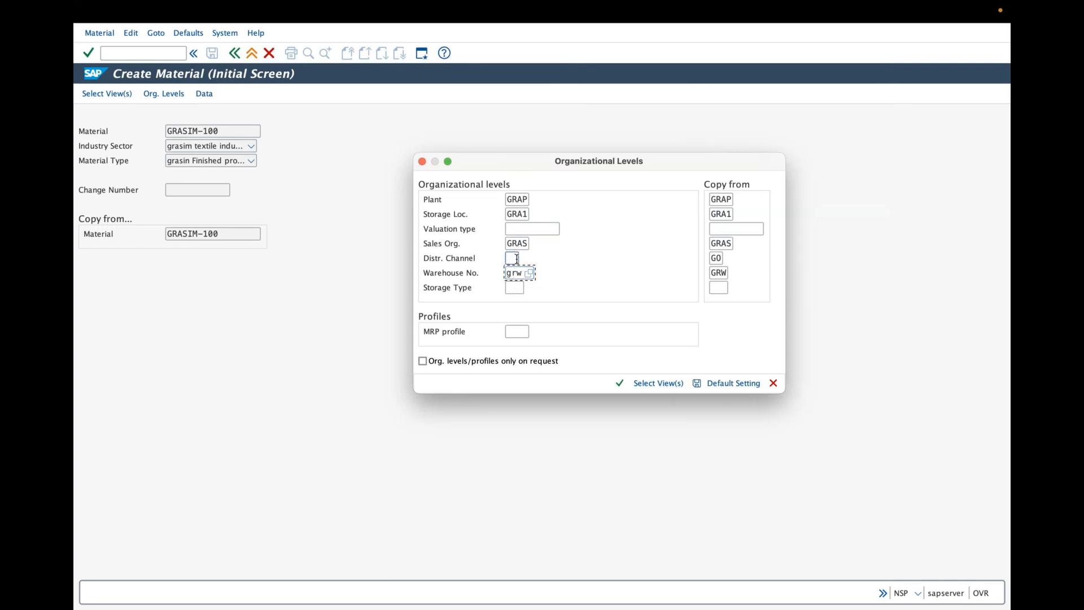
Step: Find grasim offline store (GF) among the distribution channels, assign it as the target channel and confirm the organizational levels
left_click(517, 259)
type("g")
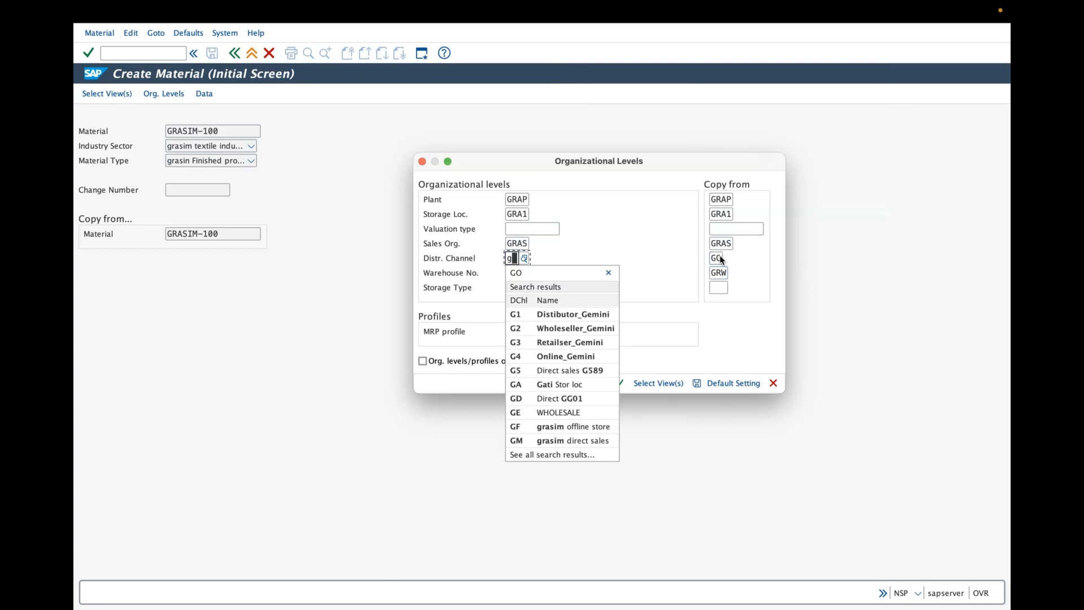
left_click(581, 456)
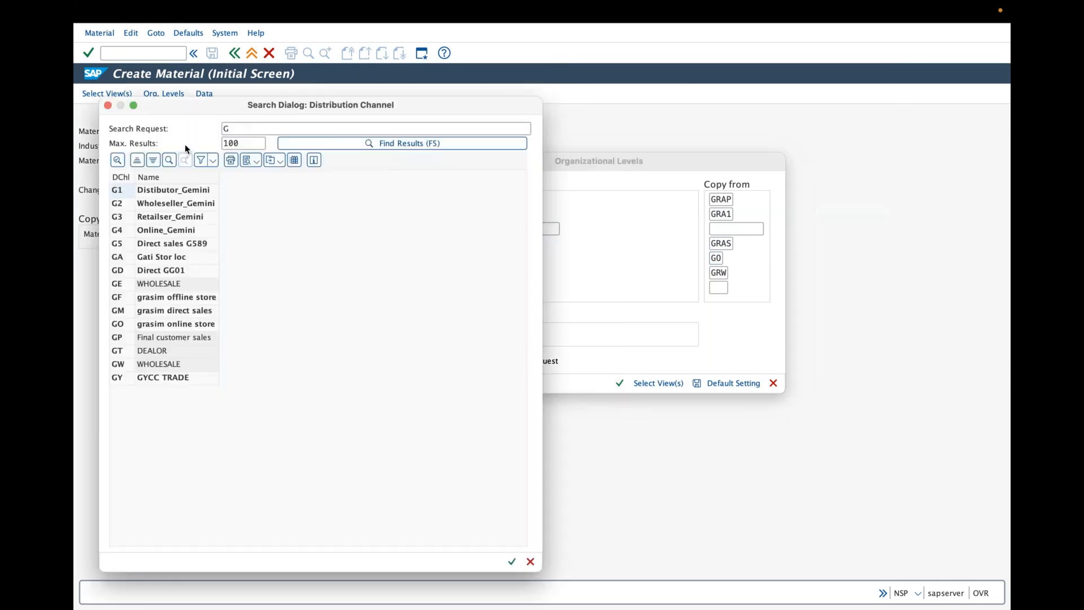
left_click(191, 324)
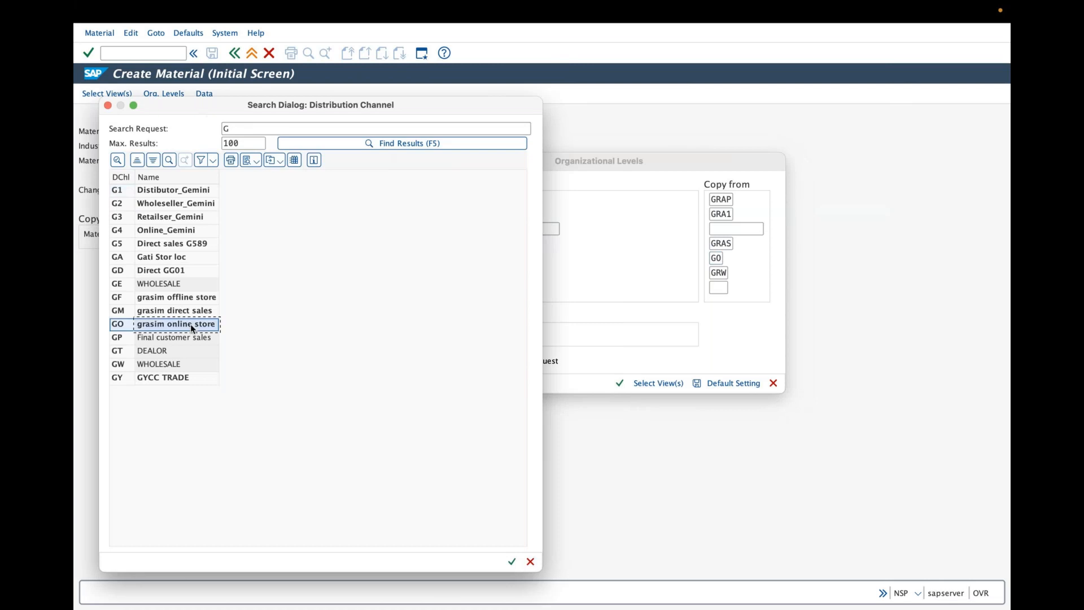
left_click(176, 298)
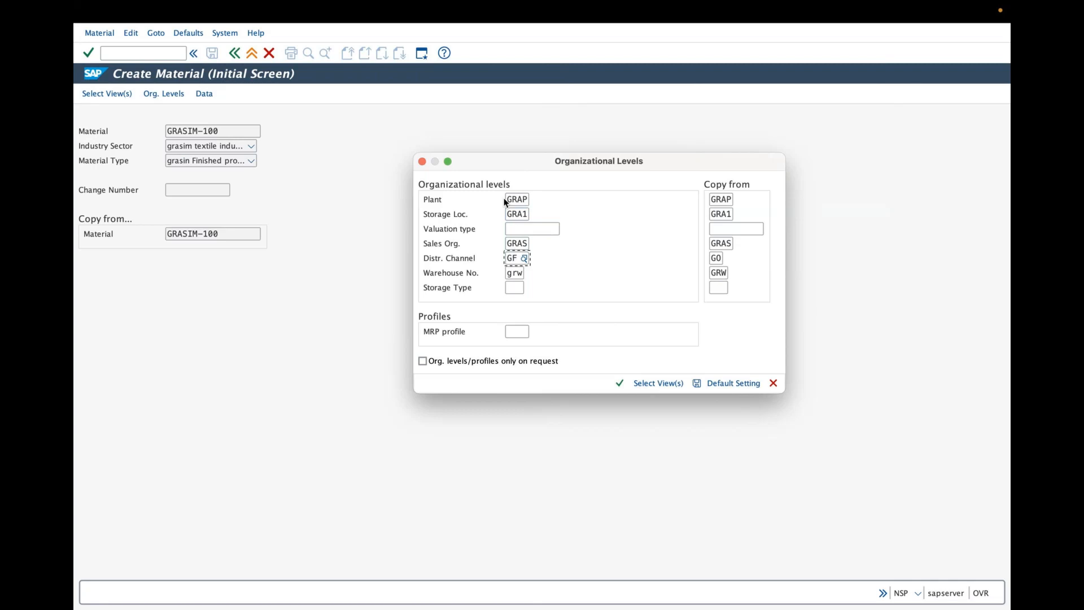
left_click(619, 384)
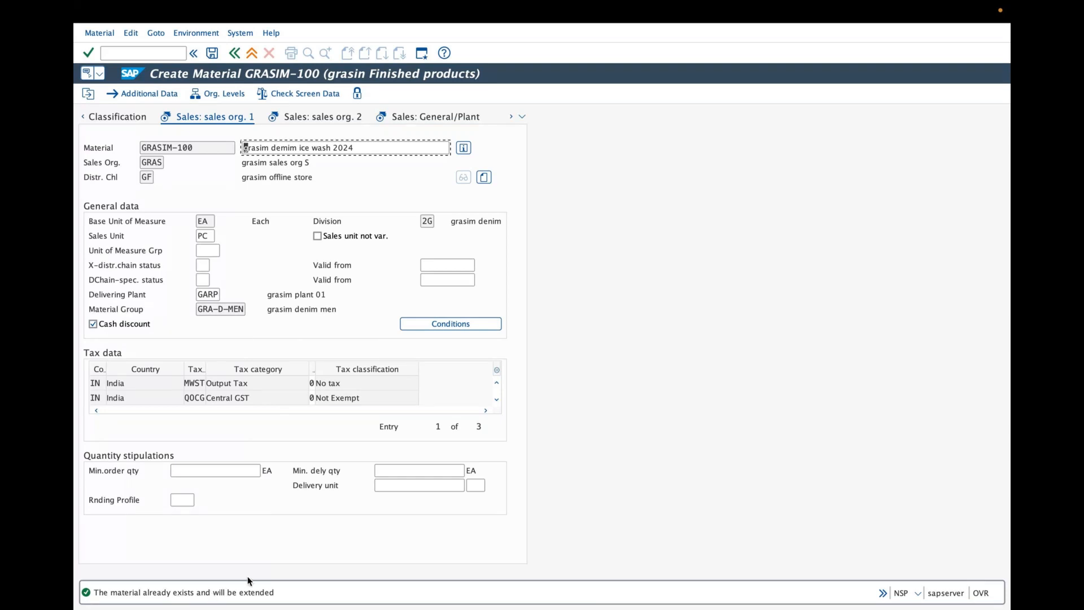
Step: Accept the copied sales views through Sales Text and save the extension of GRASIM-100 to distribution channel GF
left_click(90, 53)
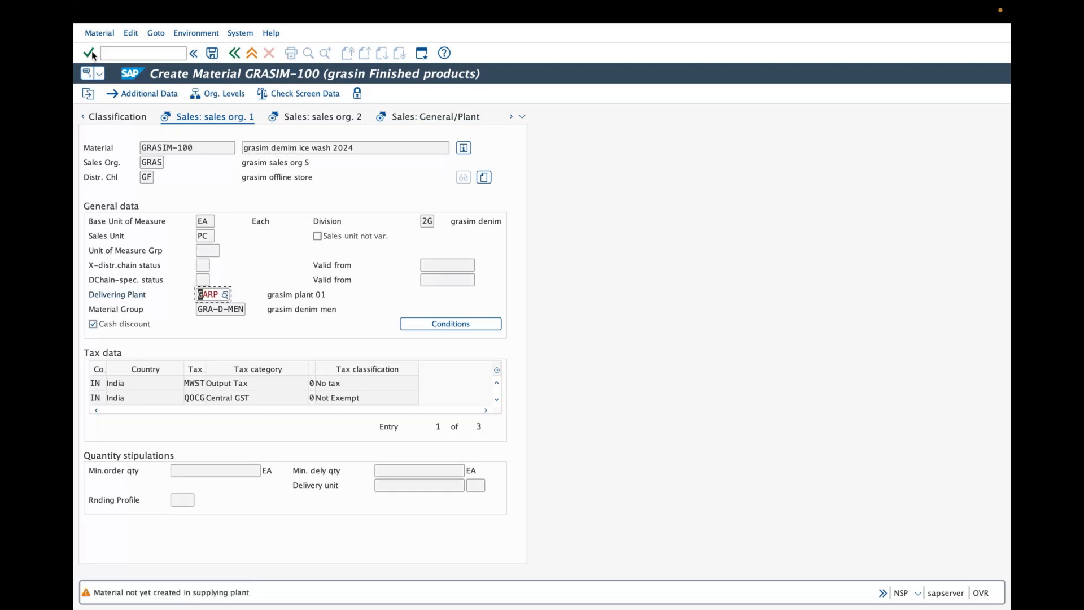
left_click(90, 52)
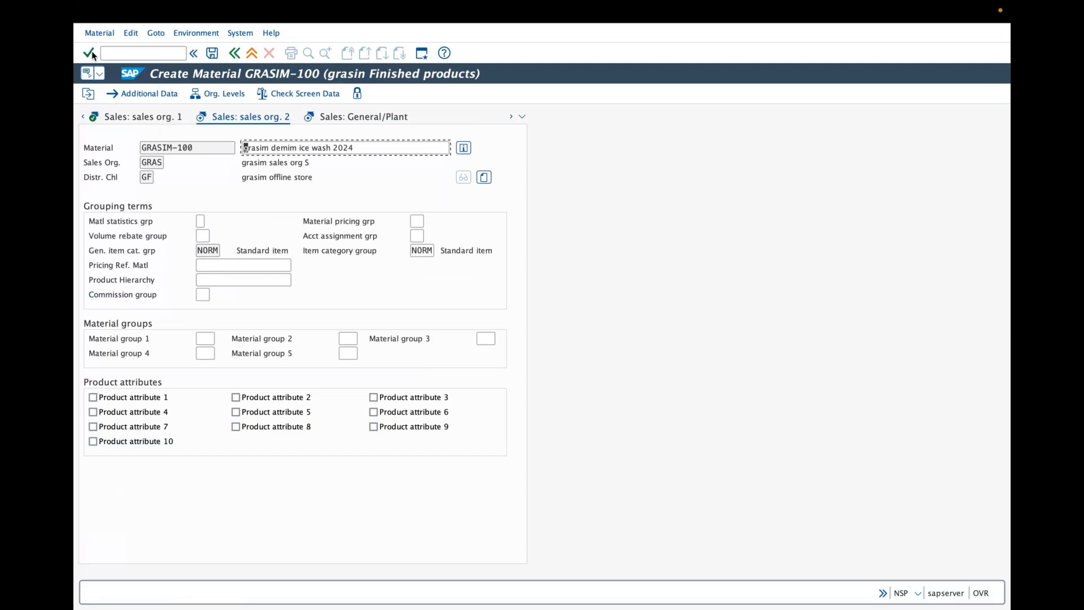
left_click(91, 52)
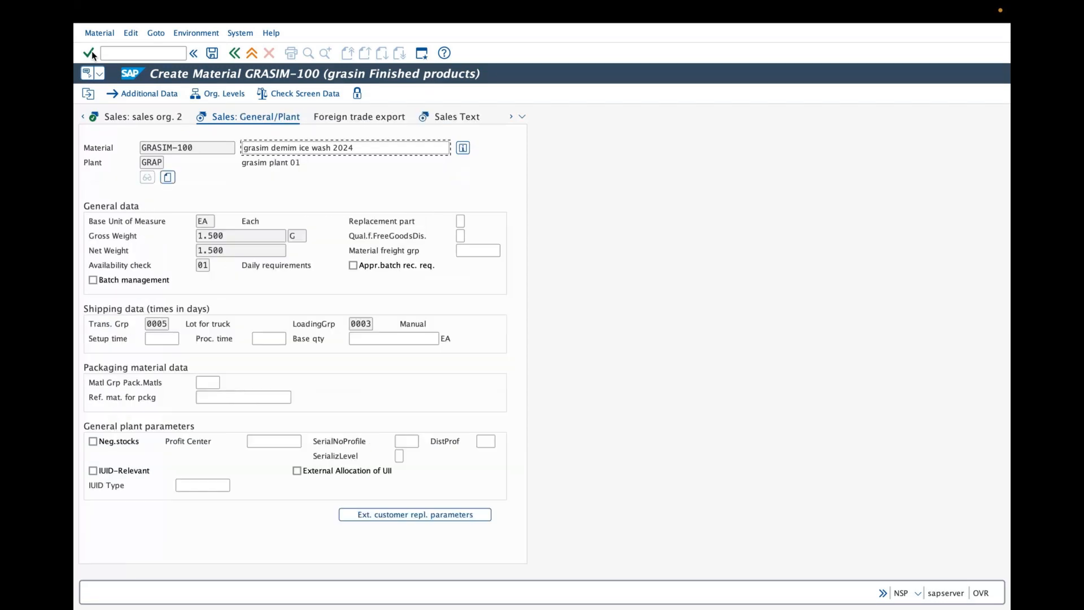
left_click(90, 52)
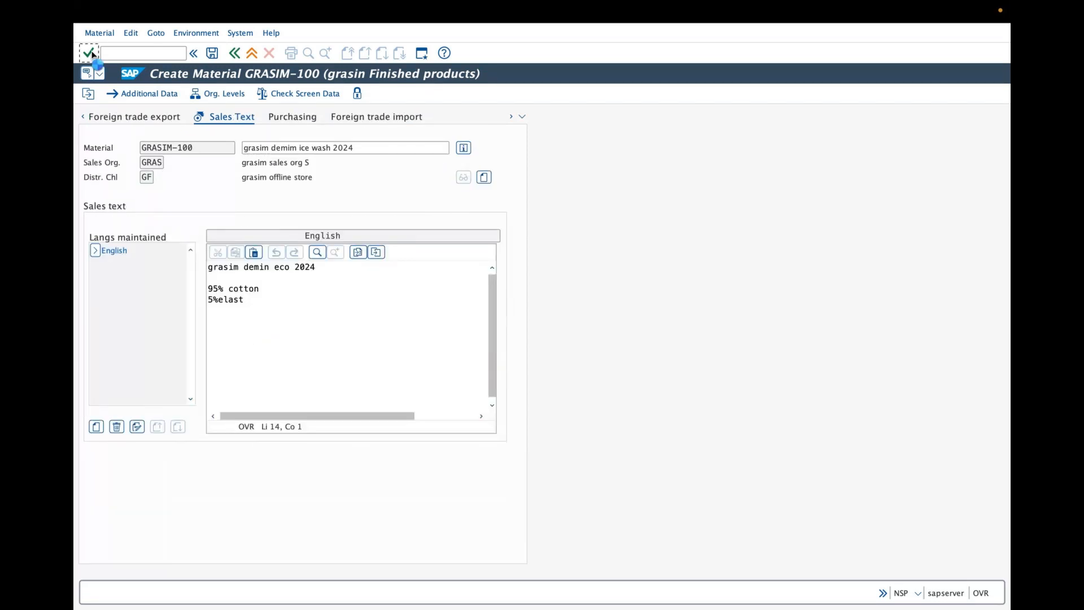
left_click(91, 53)
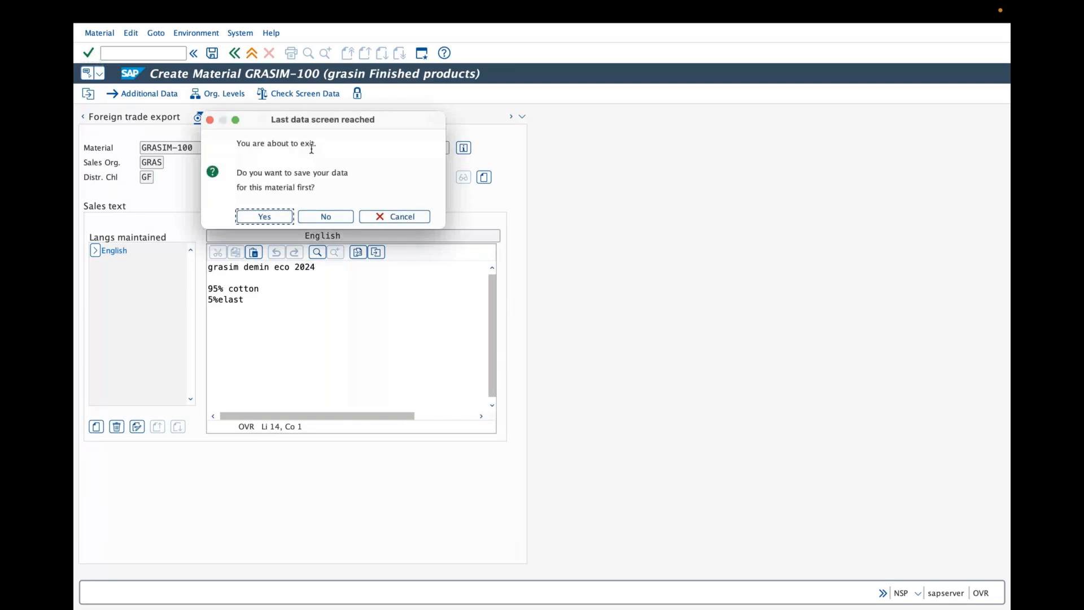
left_click(260, 218)
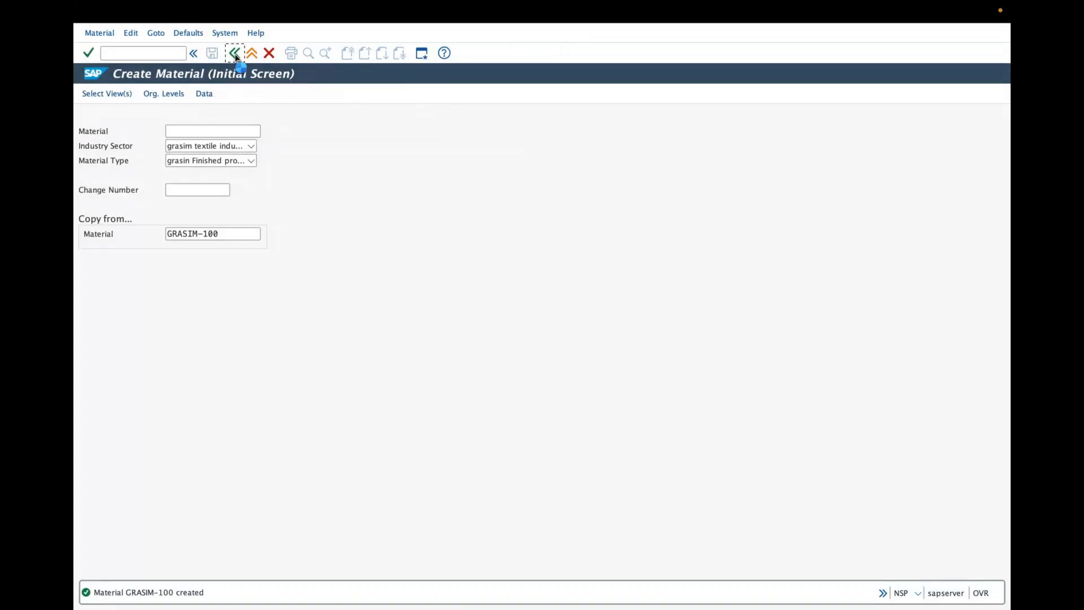
Step: Leave material creation for the SAP Easy Access screen and try to start transaction mm02
left_click(235, 53)
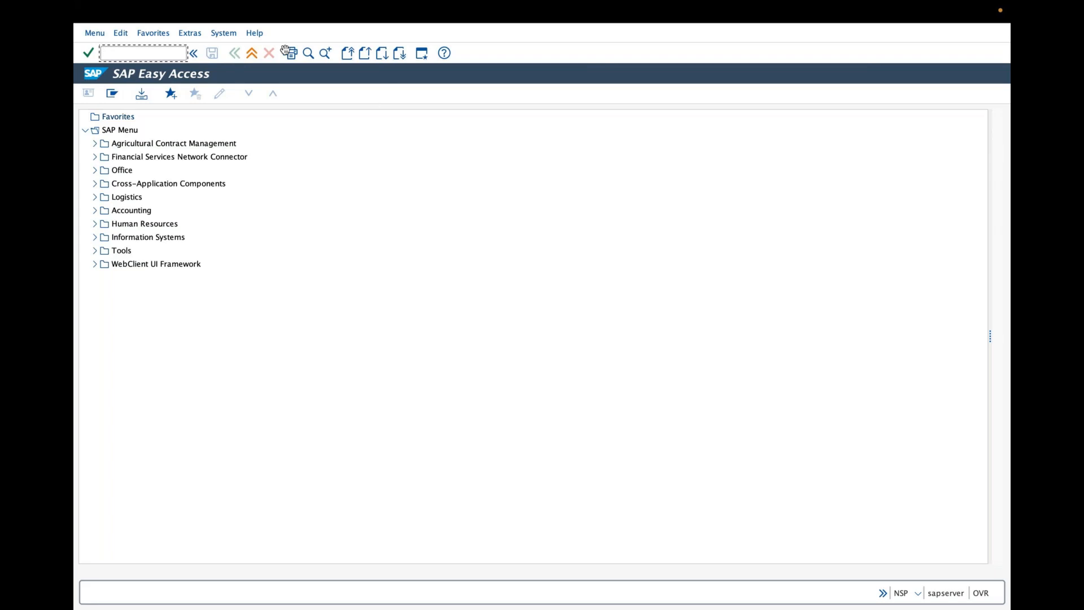
left_click(339, 218)
left_click(146, 52)
type("mm02")
key("Return")
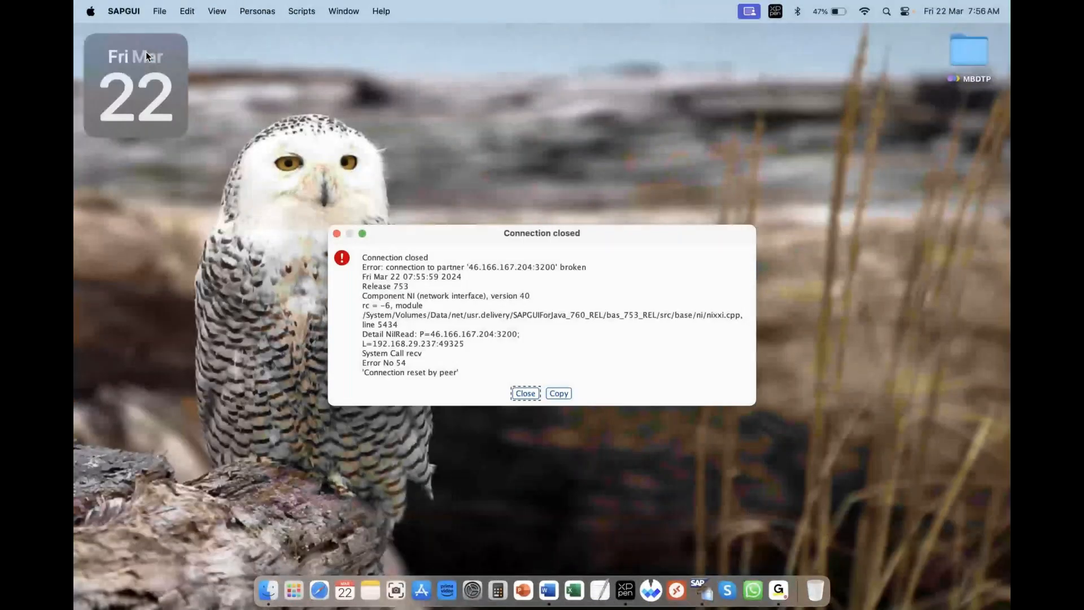
Step: Dismiss the connection error dialog and quit the SAPGUI application
left_click(708, 594)
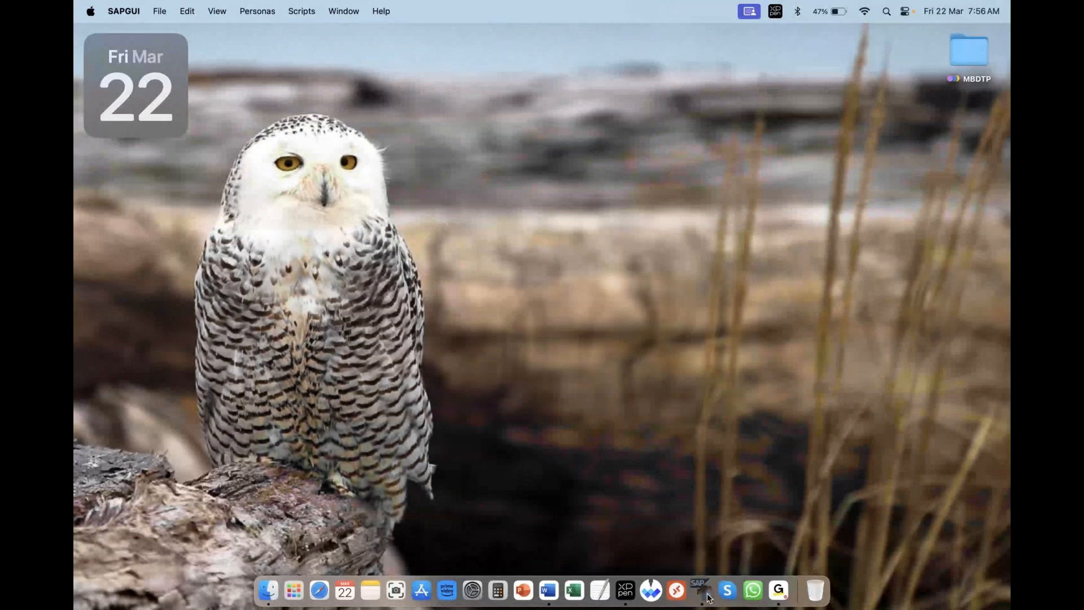
right_click(707, 597)
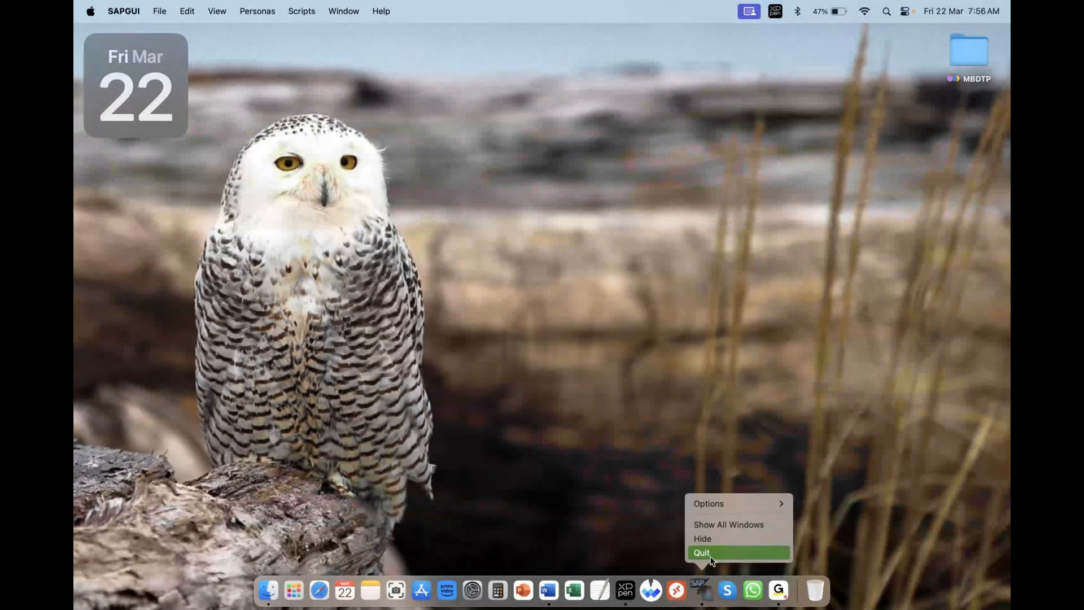
left_click(712, 554)
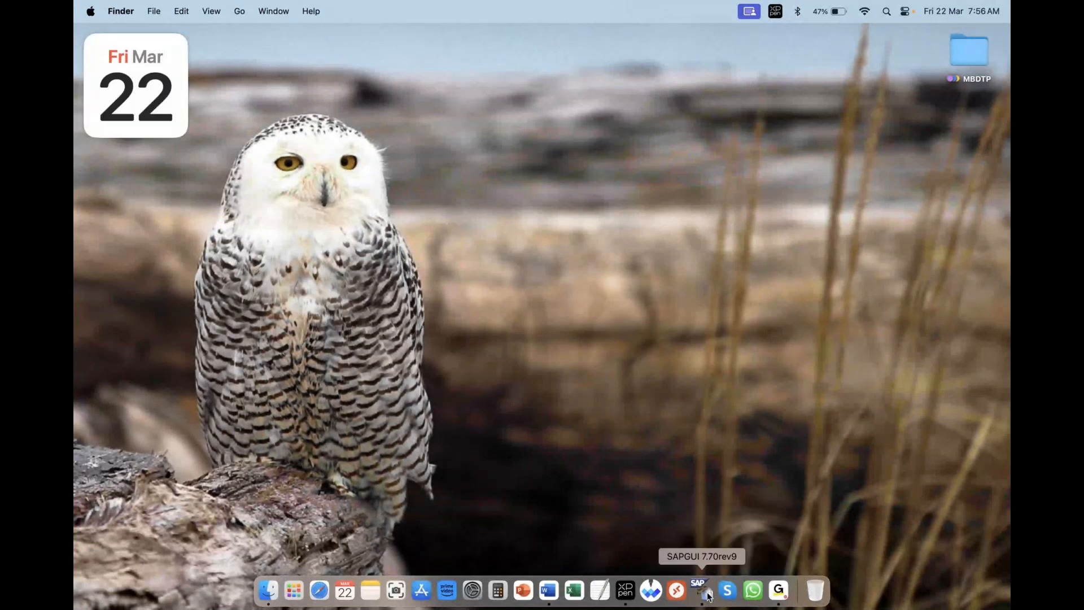
Step: Relaunch SAPGUI, connect to the SAP E.MD system and fill in the saved user name
left_click(707, 596)
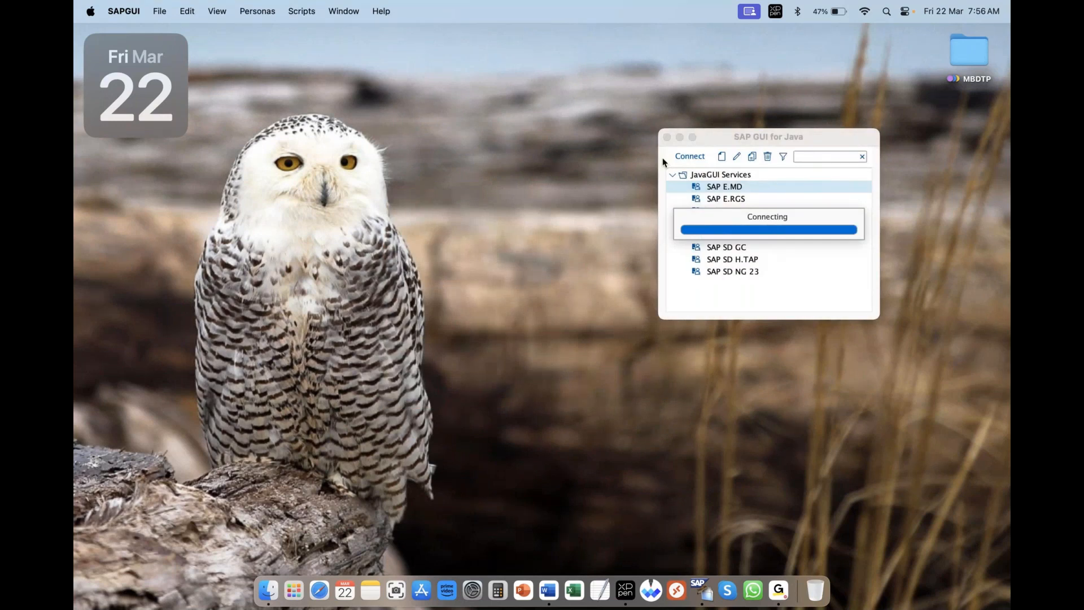
type("s")
key("Down")
key("Return")
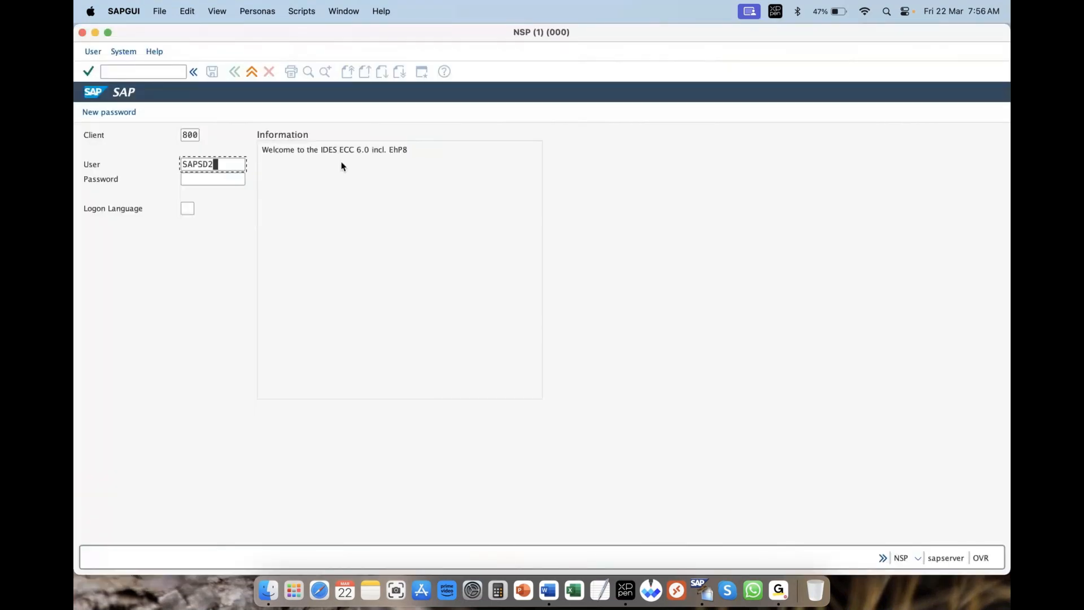
Step: Enter the account password and log on, choosing to continue with this logon and end any other logons
key("Tab")
type("******")
key("Return")
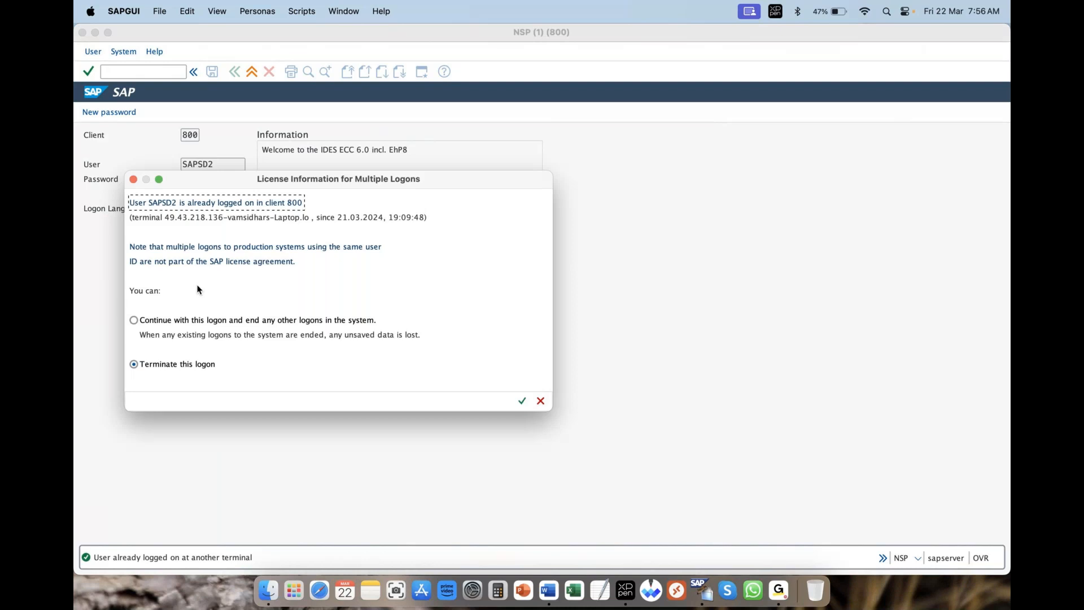
left_click(255, 320)
left_click(522, 401)
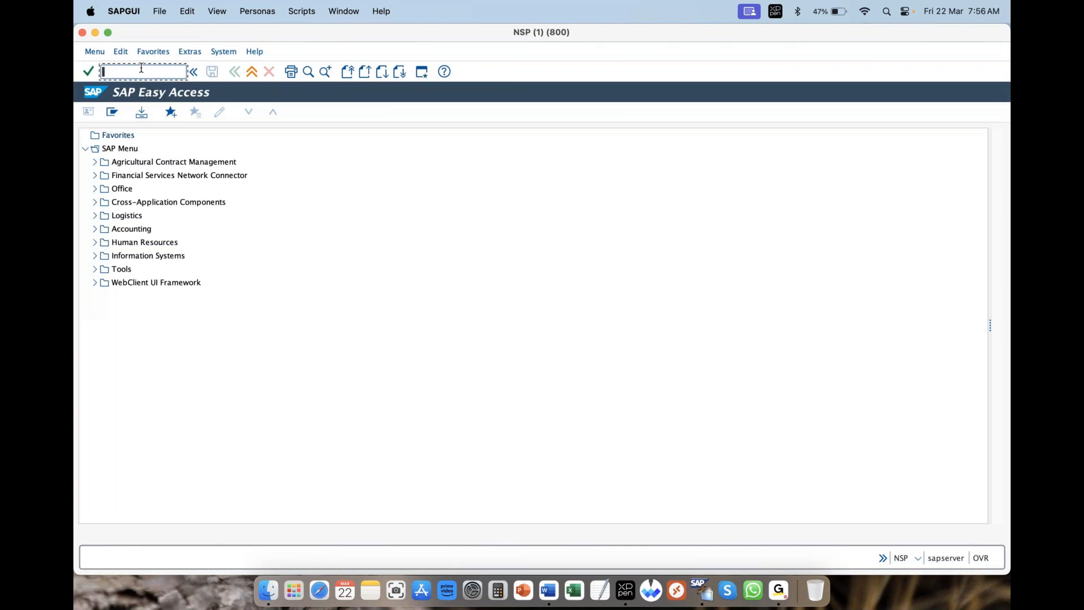
Step: Start transaction mm02 and choose GRASIM-100 as the material to change
type("mm02")
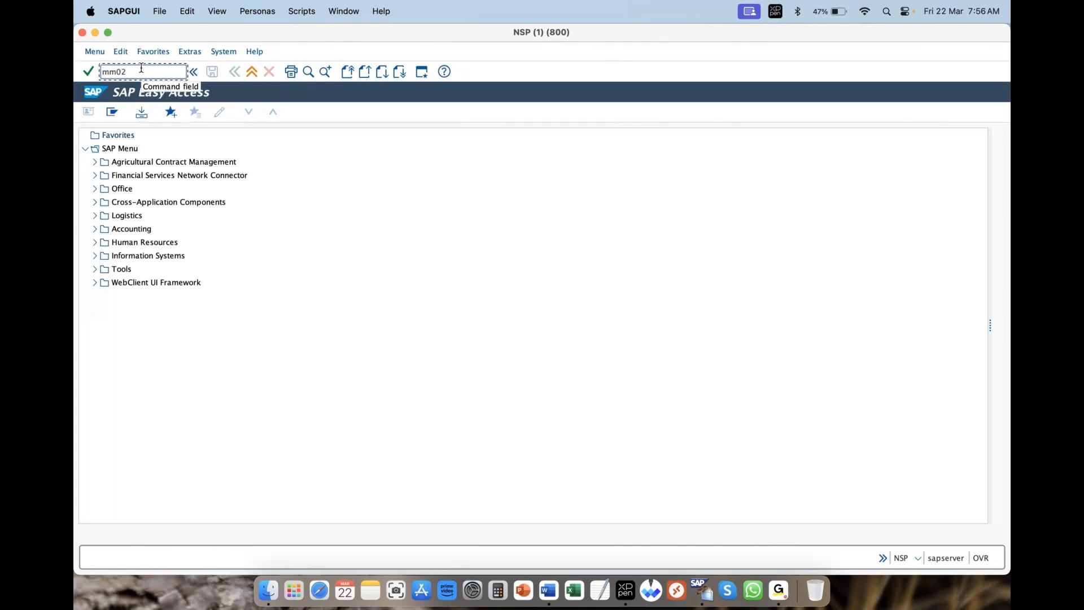
key("Return")
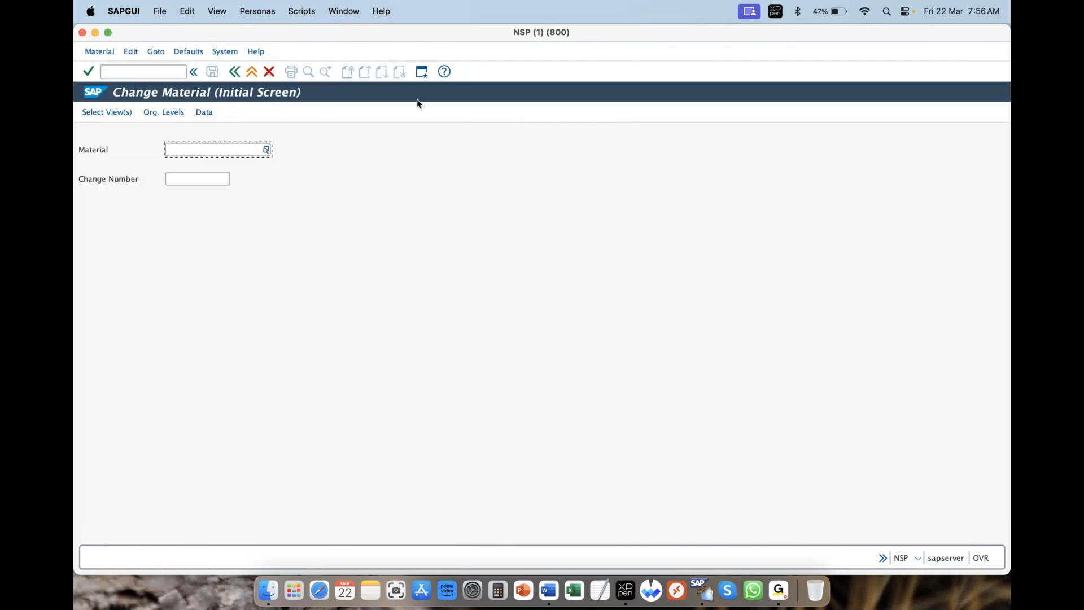
type("gra")
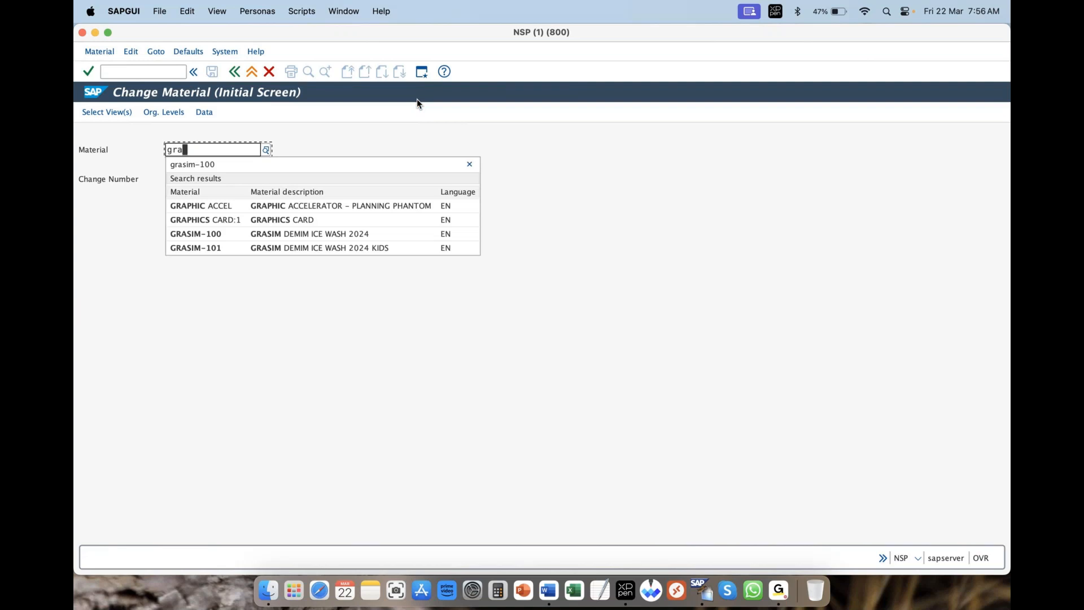
type("sim")
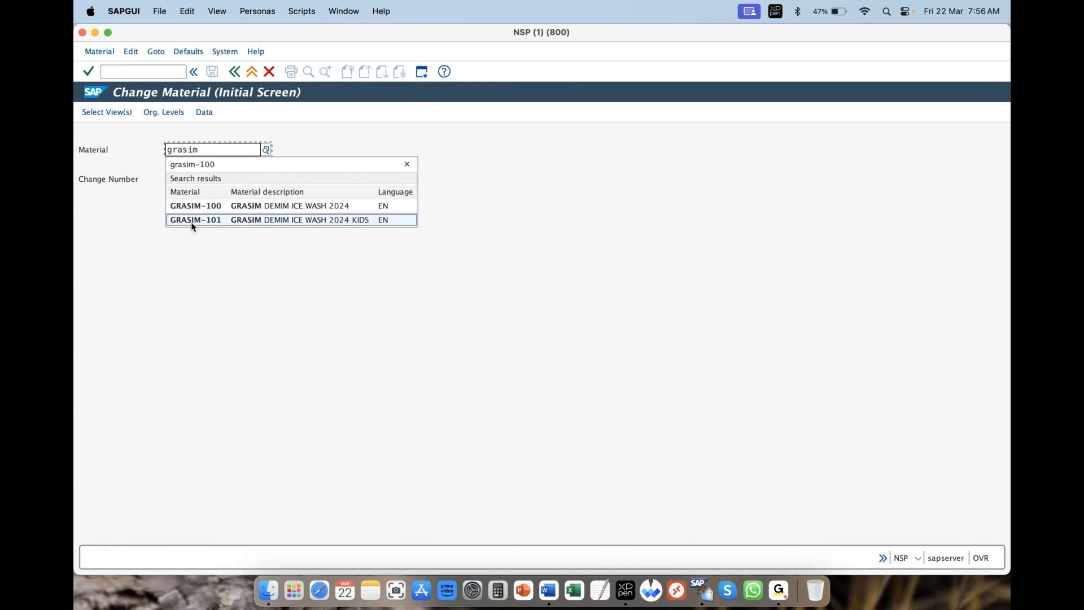
left_click(217, 207)
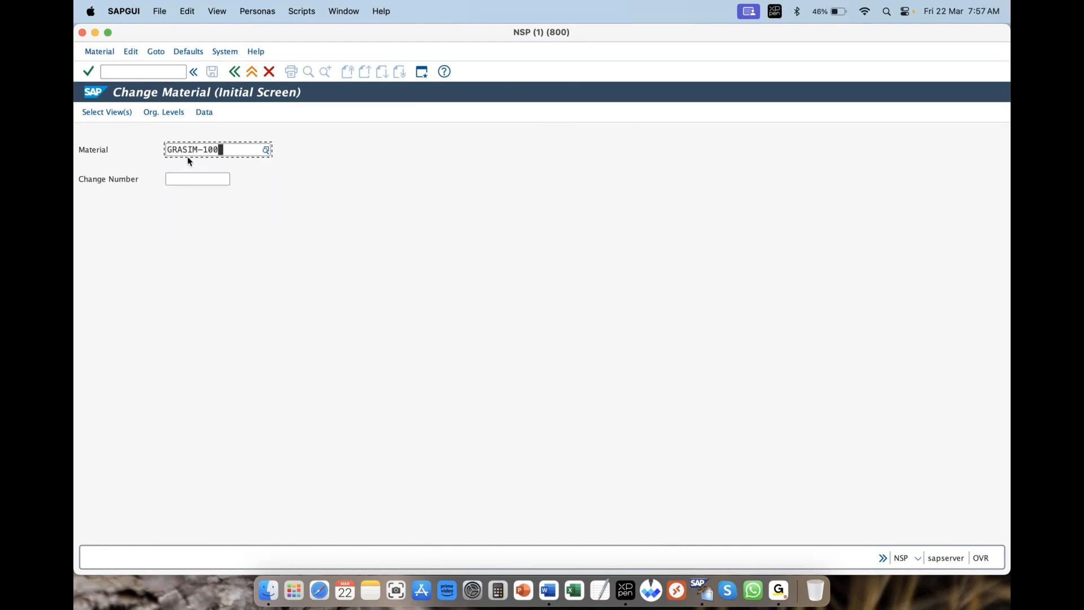
Step: Look up the plant, storage location and sales organization entries in GRASIM-100's organizational levels, cancel them and leave the Change Material screen
left_click(171, 112)
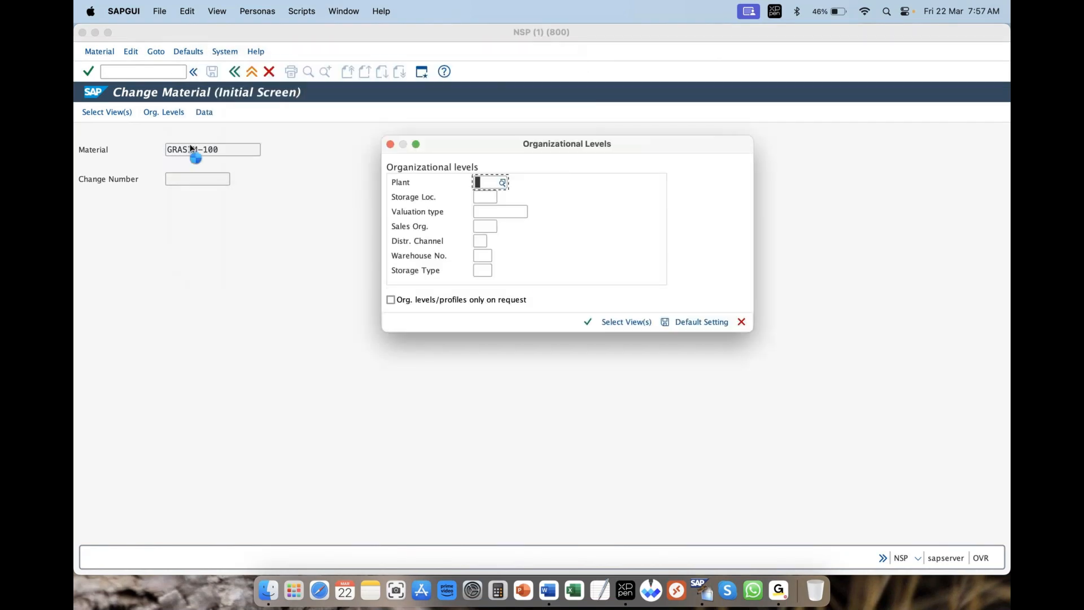
left_click(502, 183)
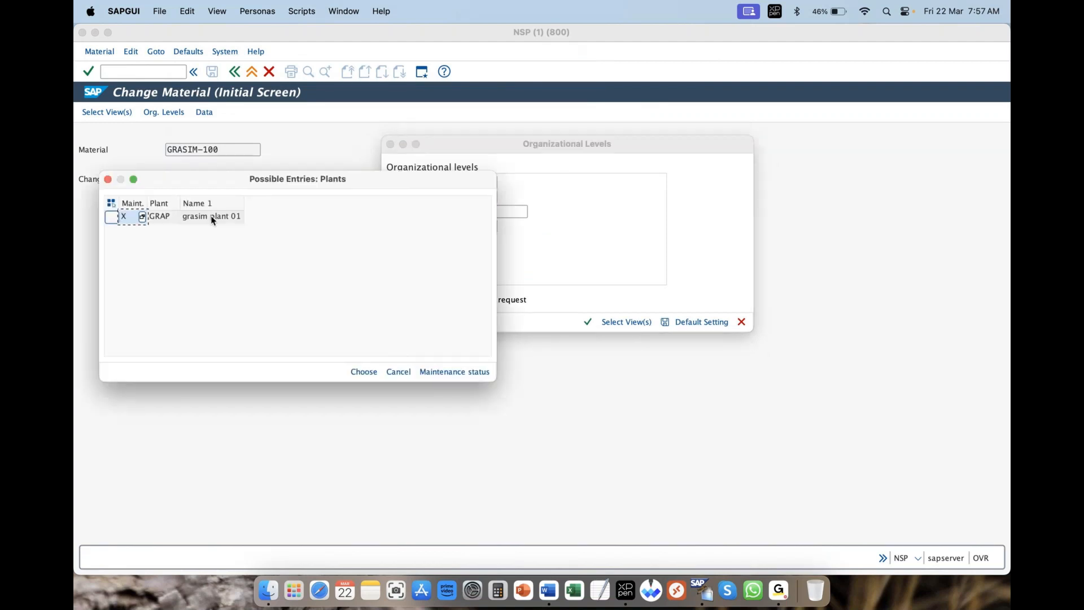
double_click(213, 217)
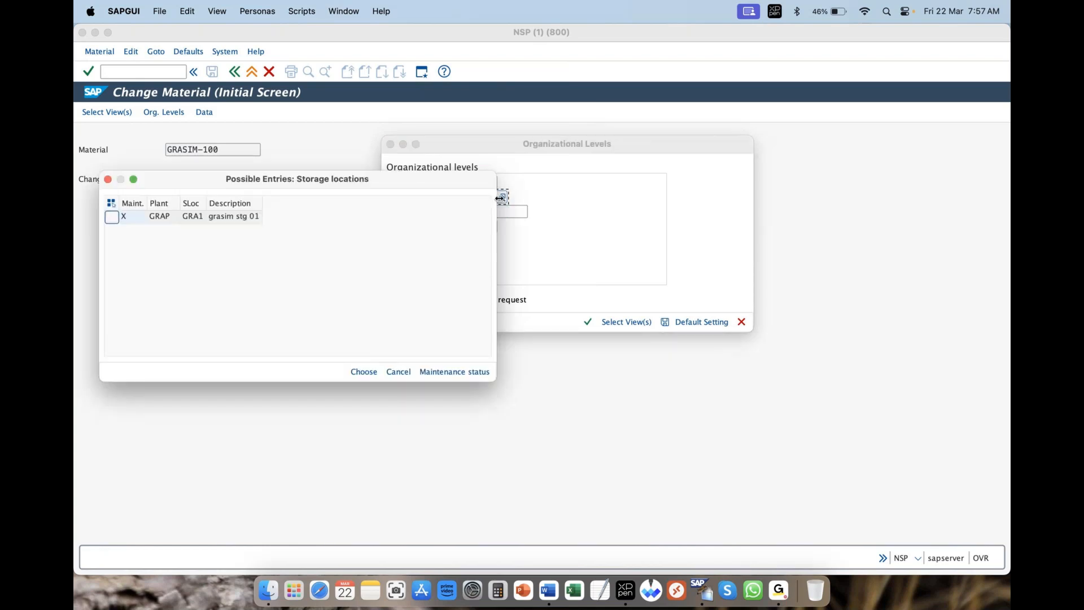
double_click(239, 215)
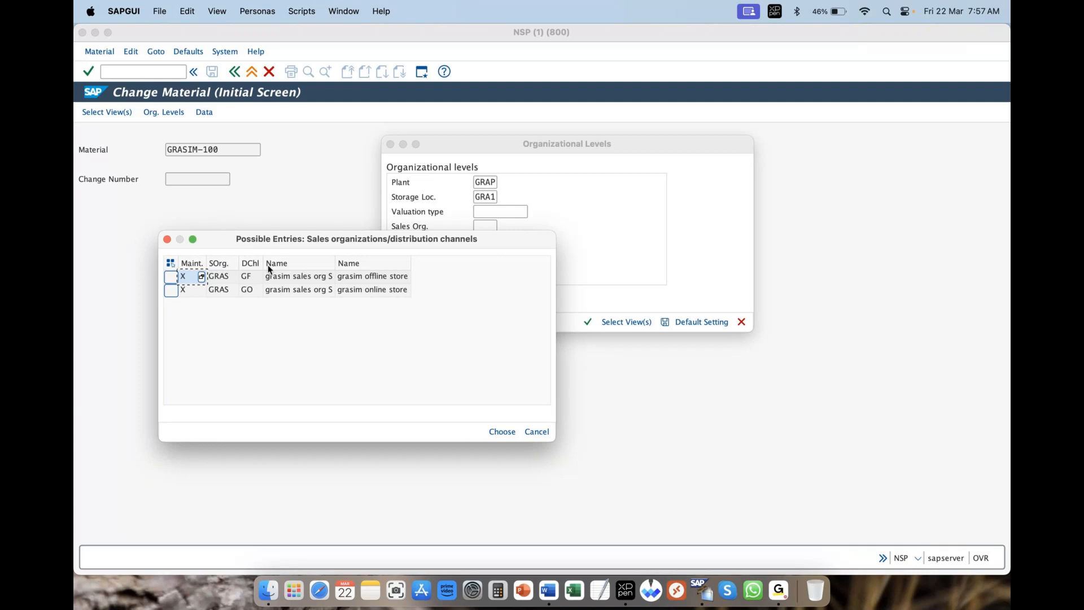
left_click(536, 432)
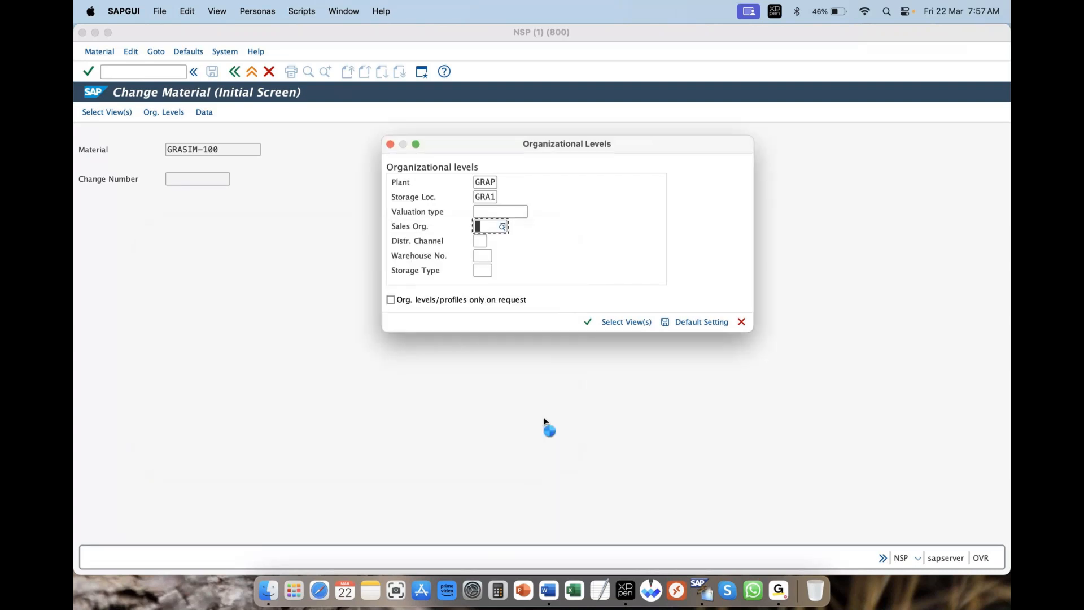
left_click(741, 321)
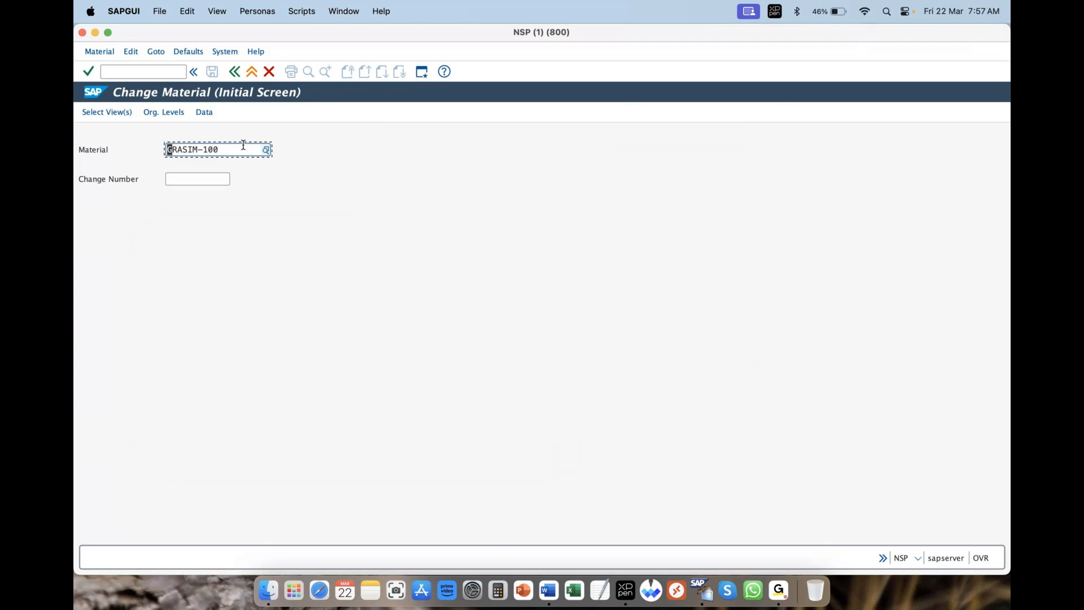
key("F3")
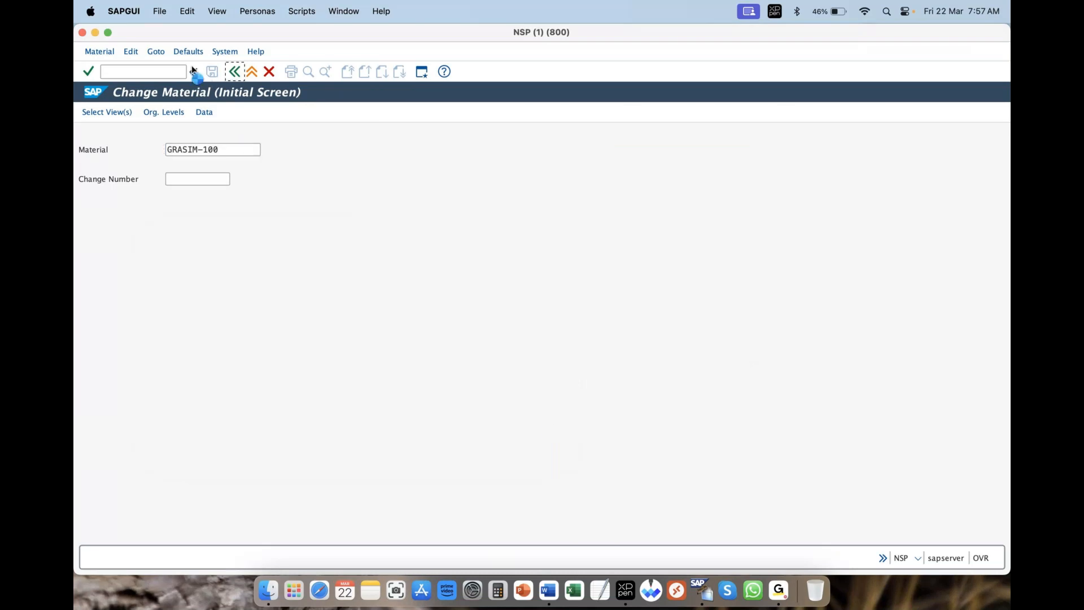
Step: Minimise the SAP window, switch to PowerPoint and show the 3.C.M.D presentation in full screen
left_click(95, 33)
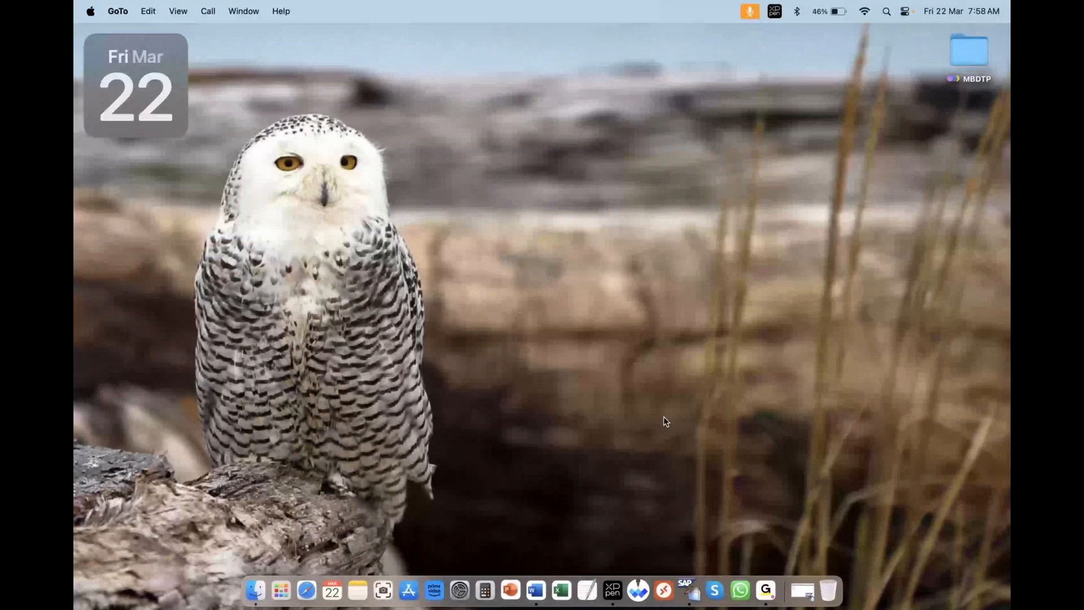
key("Return")
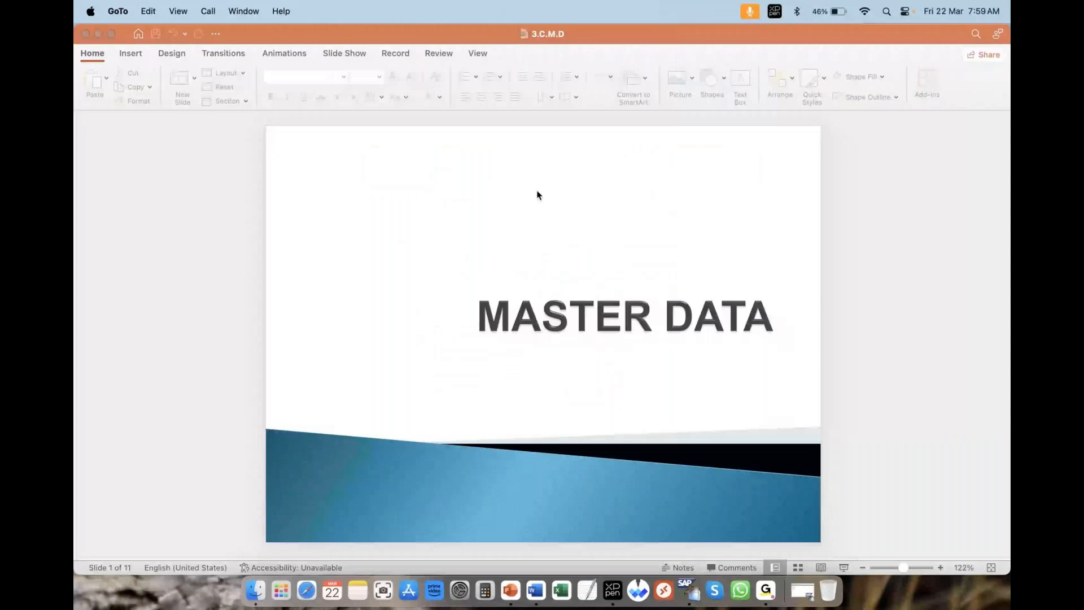
left_click(111, 35)
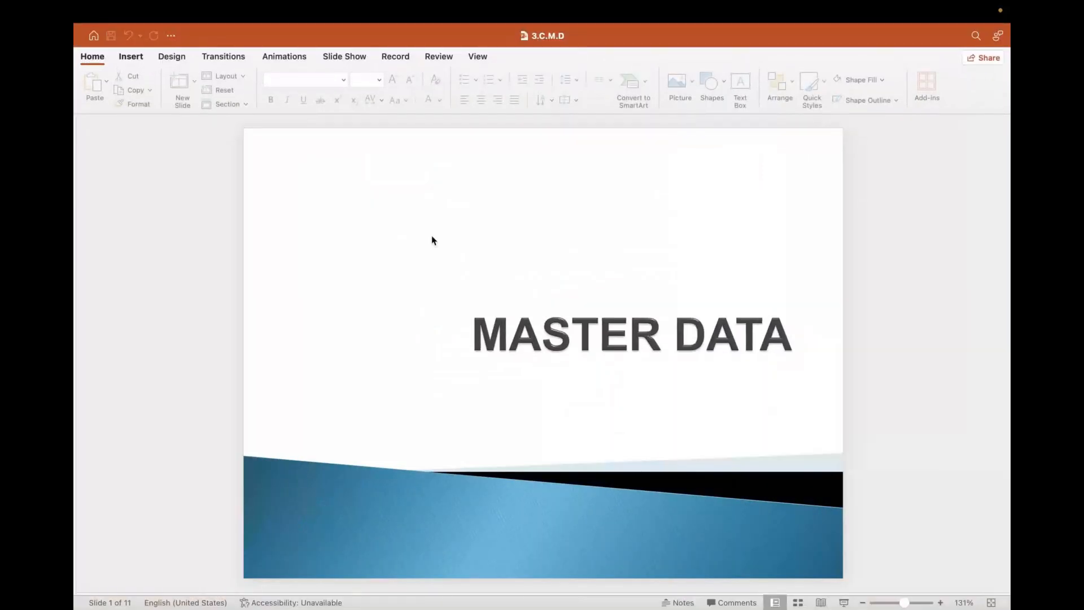
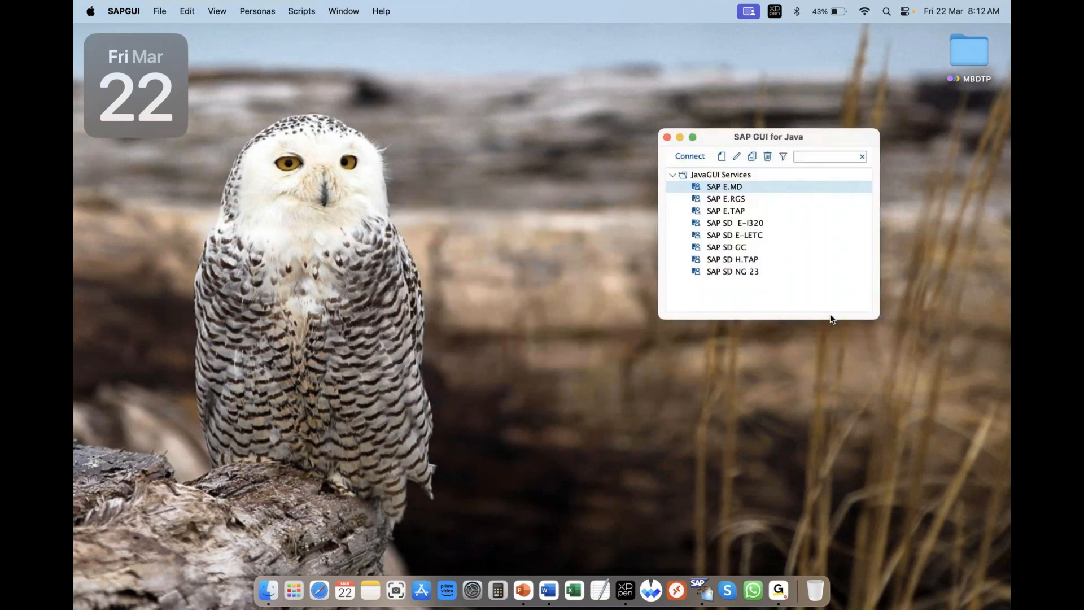
Step: Reconnect to SAP E.MD, log on with the user name and account password, and show the SAP window in full screen
left_click(689, 157)
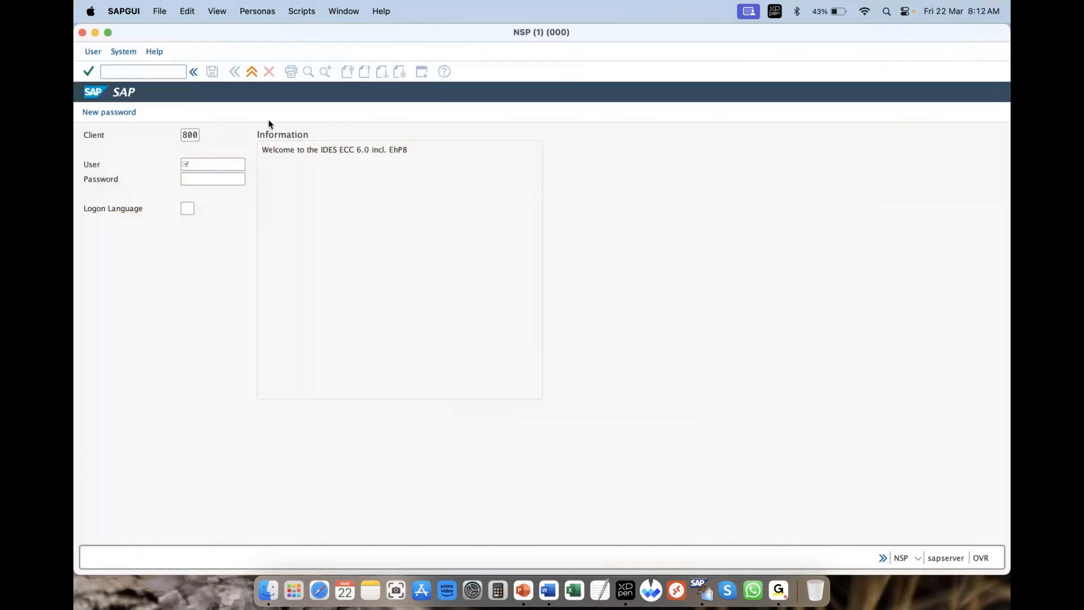
left_click(220, 162)
left_click(224, 164)
left_click(204, 196)
left_click(203, 178)
type("******")
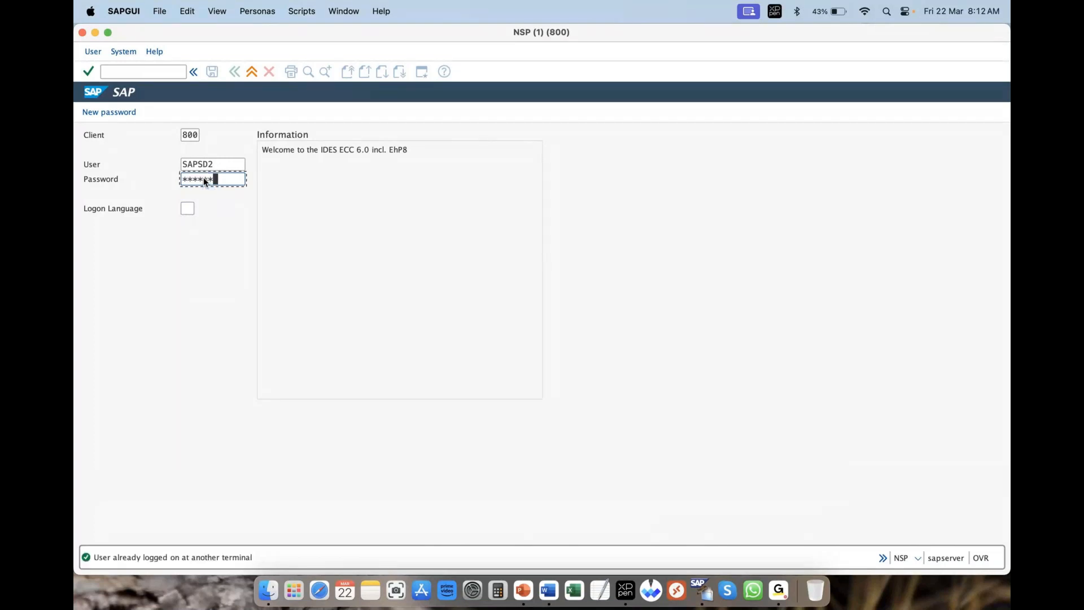
key("Return")
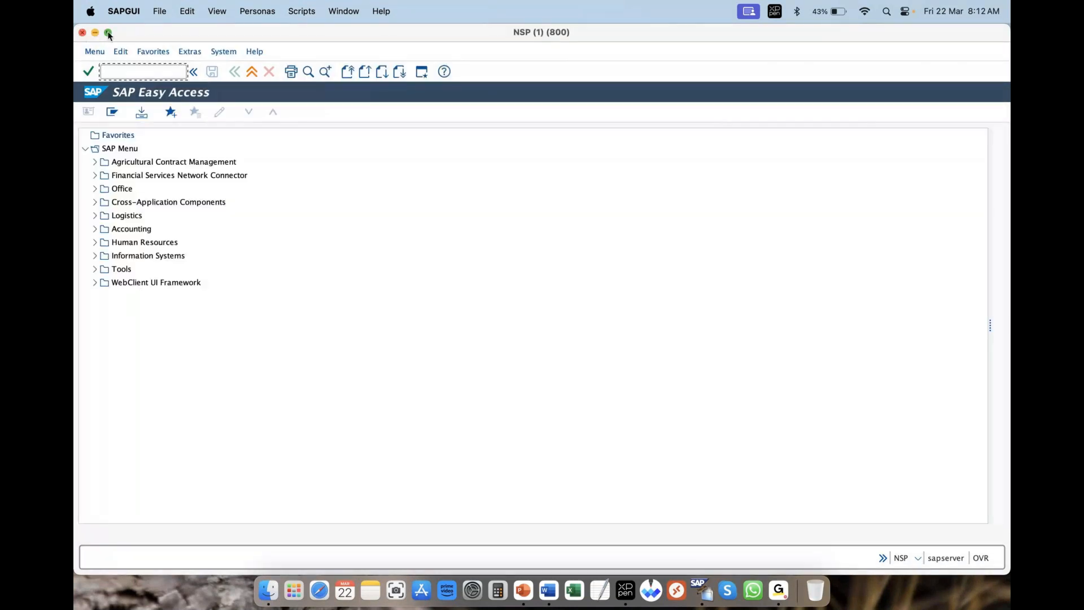
left_click(109, 35)
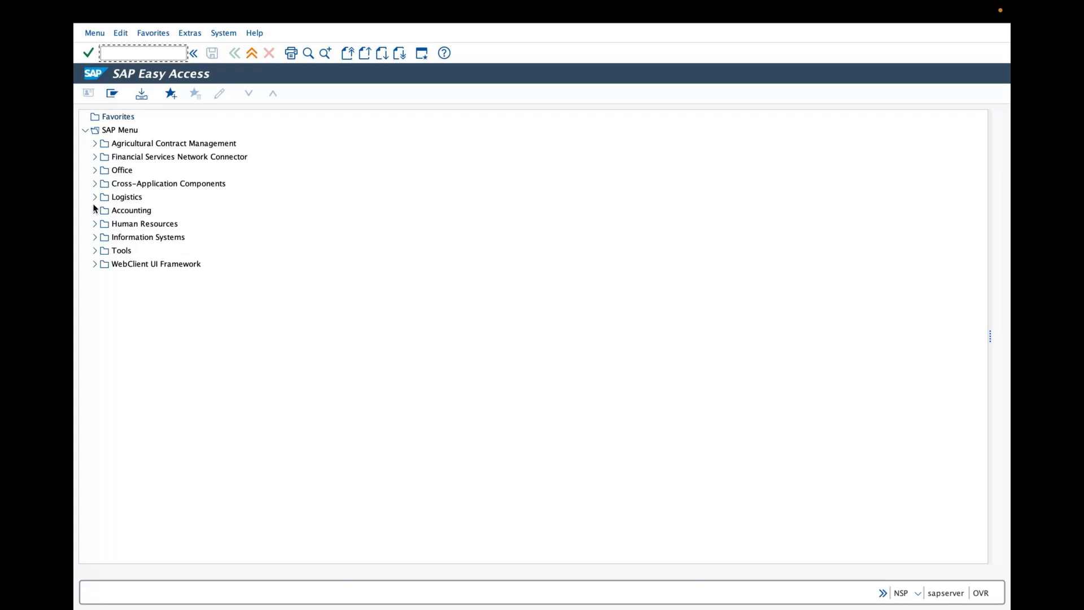
Step: Expand the SAP menu through Logistics, Sales and Distribution, Master Data and Agreements to Customer Material Information
left_click(98, 112)
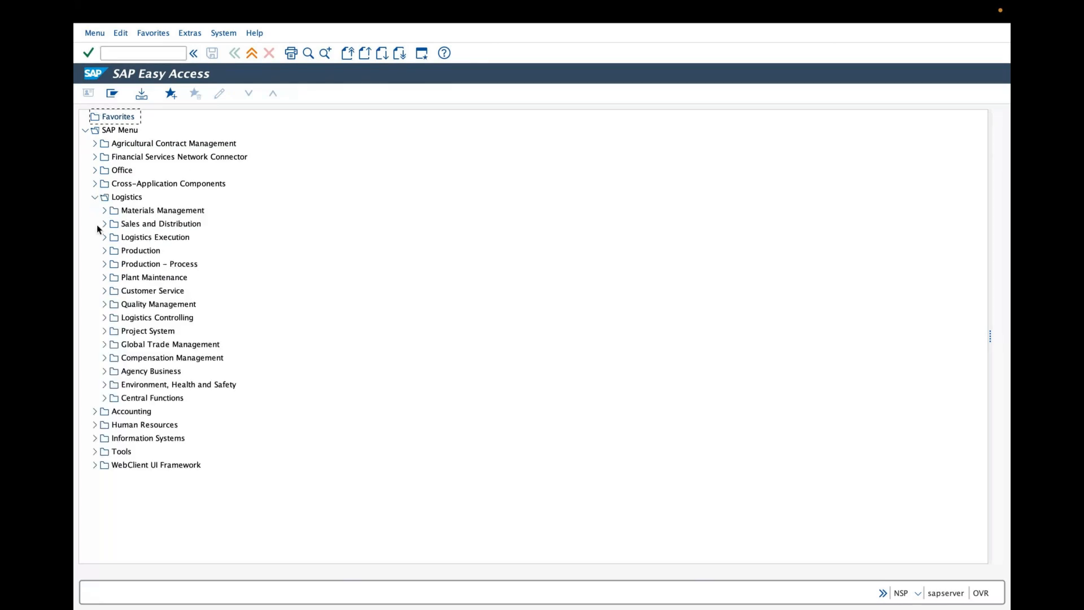
left_click(104, 224)
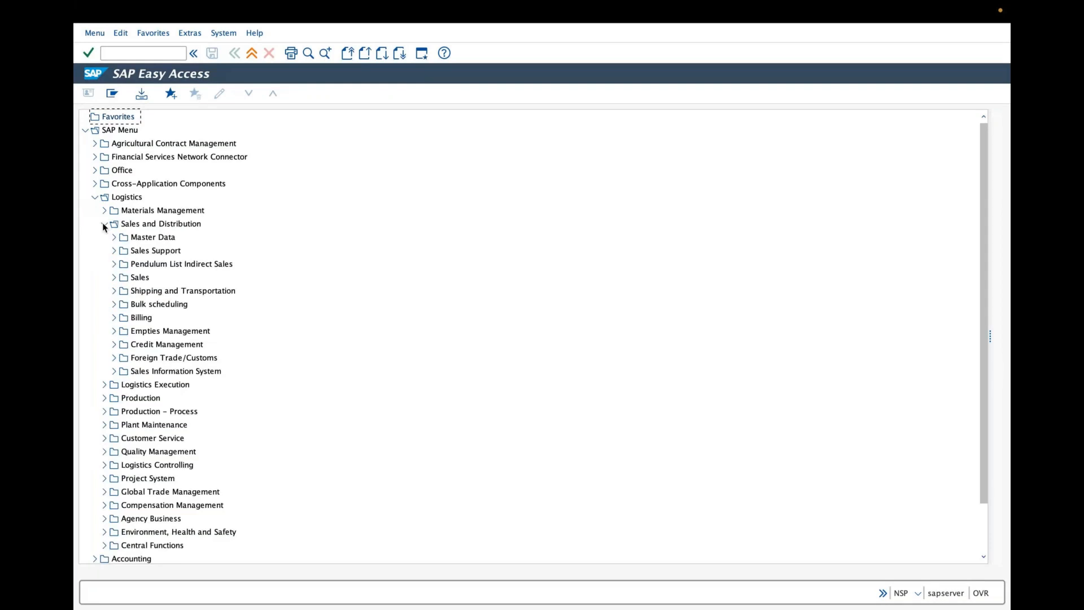
left_click(113, 237)
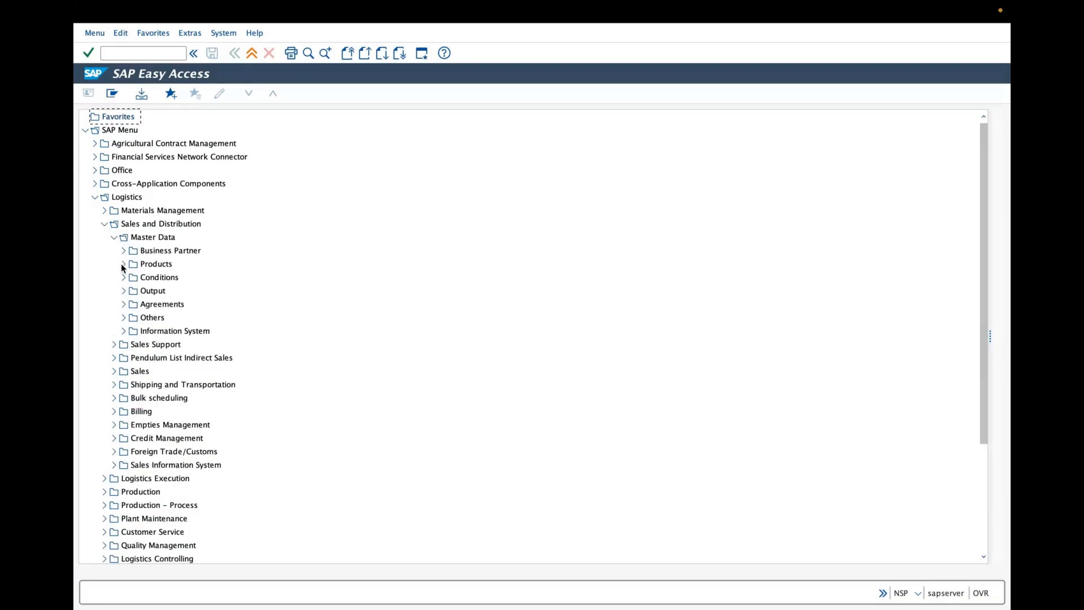
left_click(122, 263)
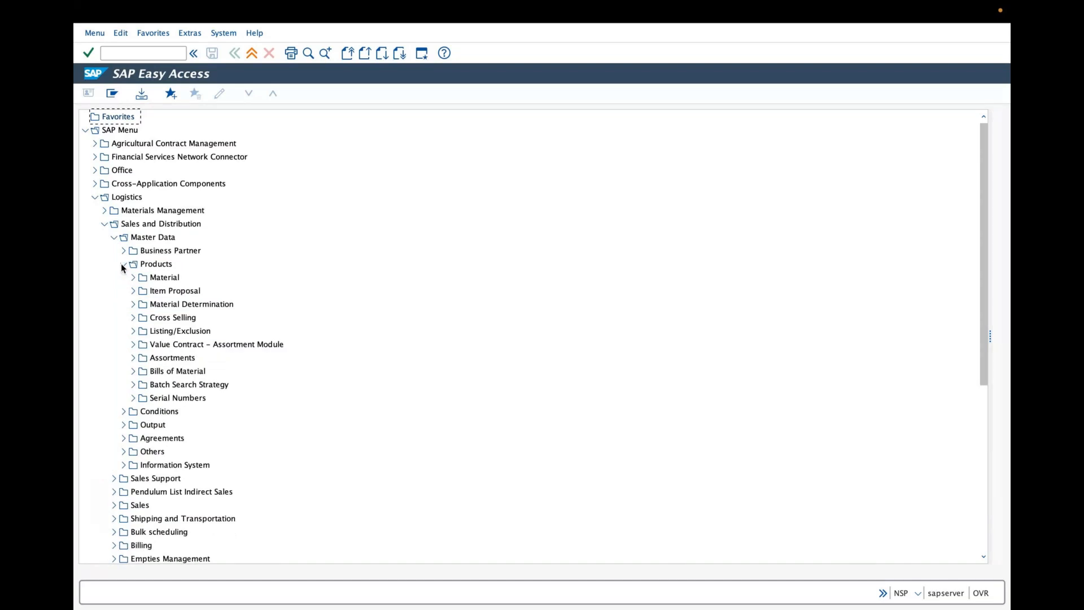
left_click(122, 264)
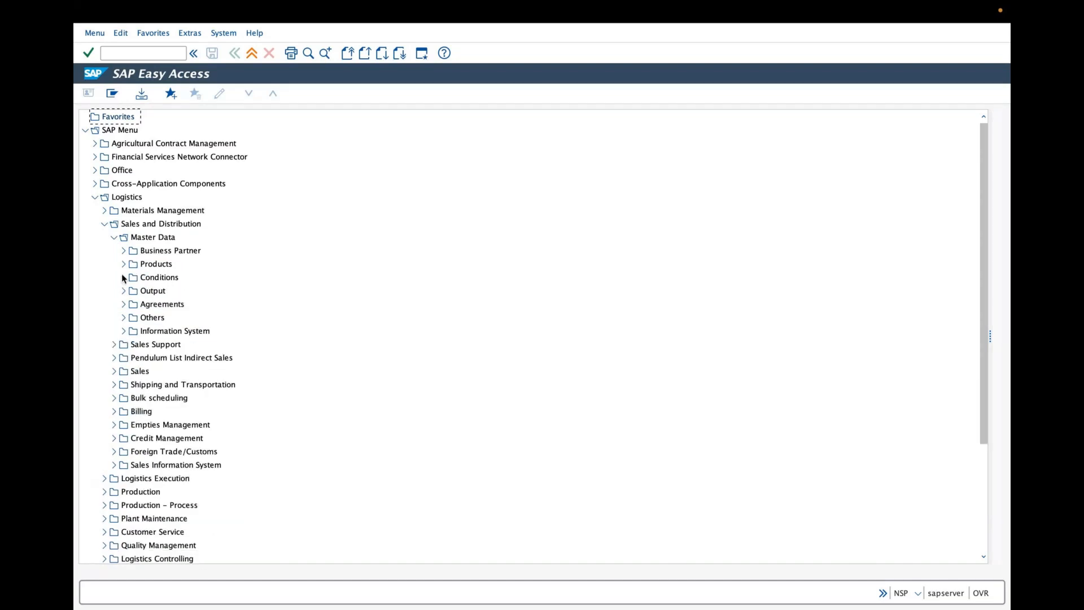
left_click(146, 305)
left_click(123, 304)
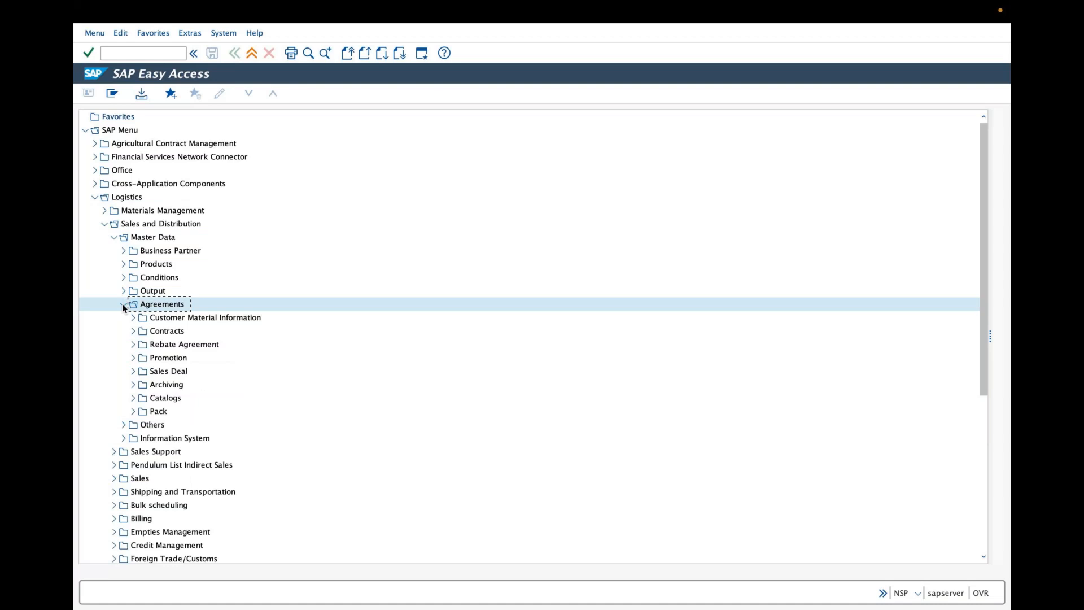
left_click(166, 318)
left_click(134, 318)
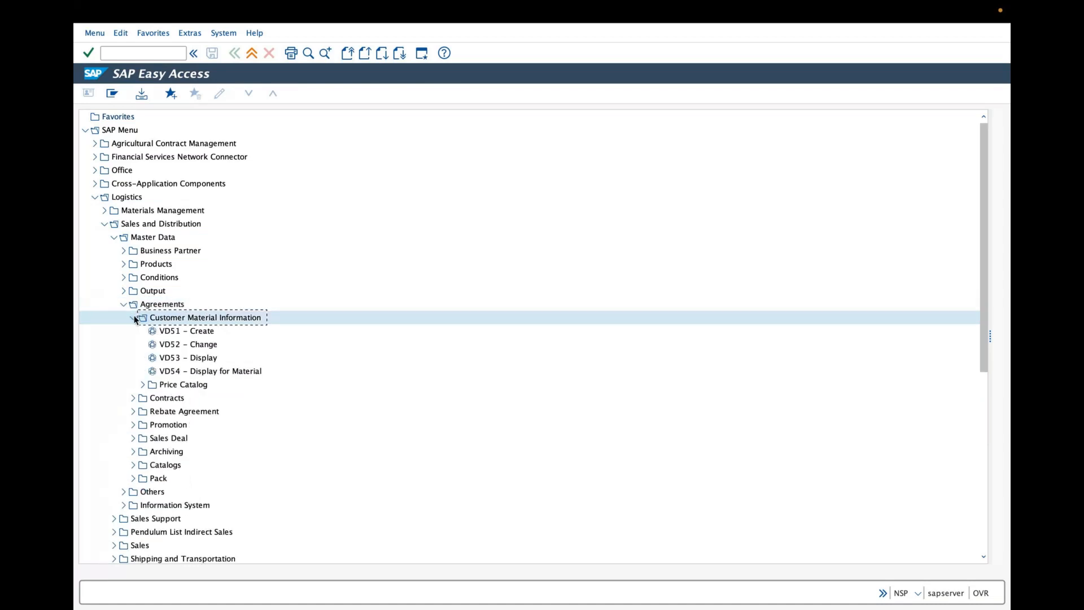
Step: Highlight the VD51 Create, VD52 Change and VD54 Display for Material transactions one after another
left_click(186, 333)
left_click(186, 346)
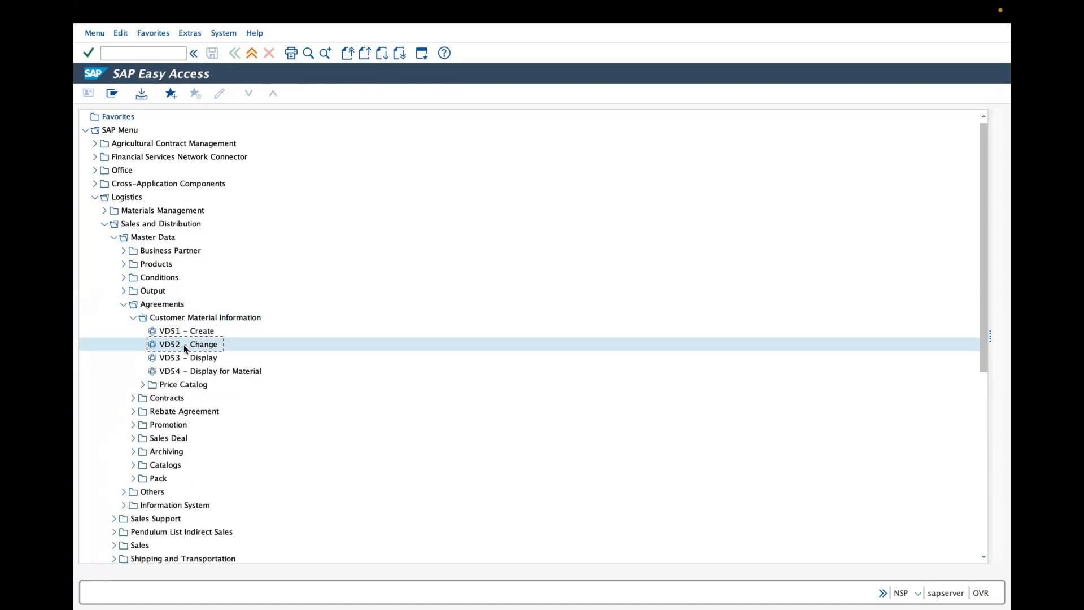
left_click(189, 371)
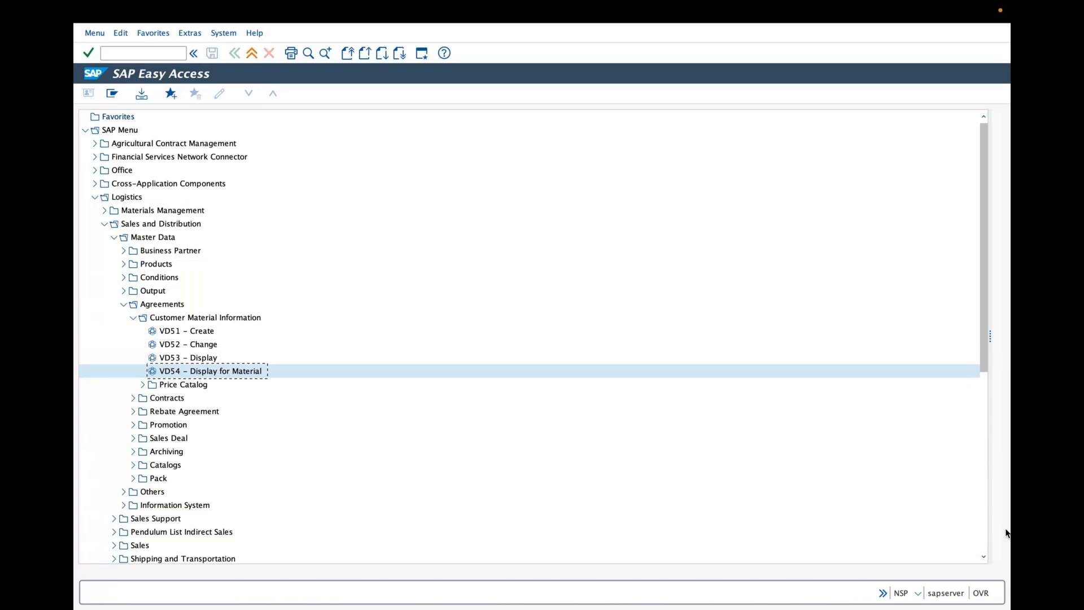
Step: Handwrite the green annotation "Creation hap one way" beside the Customer Material Information transactions
mouse_move(403, 177)
left_mouse_down()
mouse_move(409, 210)
mouse_move(433, 175)
mouse_move(553, 158)
left_mouse_up()
left_click_drag(455, 219, 528, 237)
mouse_move(476, 292)
left_mouse_down()
mouse_move(543, 230)
mouse_move(516, 275)
left_mouse_up()
mouse_move(497, 334)
left_mouse_down()
mouse_move(508, 346)
mouse_move(610, 265)
mouse_move(644, 288)
mouse_move(607, 317)
left_mouse_up()
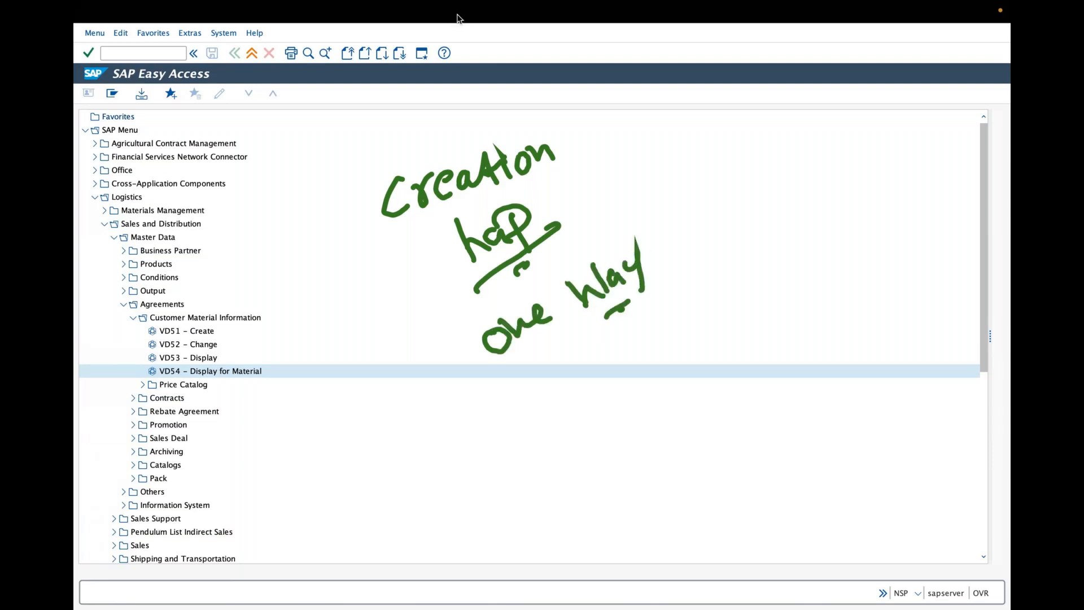
Step: Handwrite the blue annotation "But we can view in two ways" below the green note
mouse_move(482, 5)
mouse_move(429, 448)
left_mouse_down()
mouse_move(444, 479)
mouse_move(467, 423)
mouse_move(468, 440)
left_mouse_up()
left_click_drag(485, 414, 453, 503)
left_click(480, 470)
left_click(478, 484)
left_click_drag(526, 443, 584, 437)
mouse_move(616, 390)
left_mouse_down()
mouse_move(740, 307)
mouse_move(655, 415)
mouse_move(627, 497)
mouse_move(661, 490)
mouse_move(760, 402)
mouse_move(762, 358)
mouse_move(772, 414)
mouse_move(757, 372)
left_mouse_up()
mouse_move(775, 352)
left_mouse_down()
mouse_move(789, 361)
mouse_move(778, 381)
left_mouse_up()
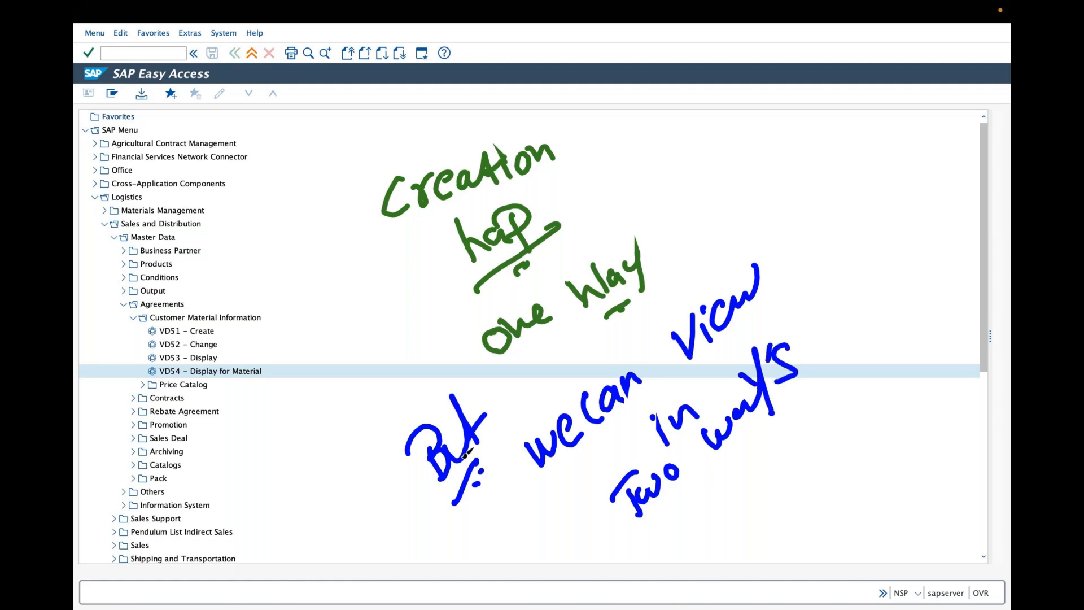
Step: Handwrite the blue note "customer point of view" with a line leading from the VD53 Display transaction
mouse_move(220, 360)
left_mouse_down()
mouse_move(292, 320)
mouse_move(314, 294)
mouse_move(308, 282)
mouse_move(313, 295)
mouse_move(365, 262)
left_mouse_up()
mouse_move(310, 333)
left_mouse_down()
mouse_move(320, 352)
mouse_move(318, 342)
left_mouse_up()
mouse_move(326, 328)
left_mouse_down()
mouse_move(340, 331)
mouse_move(356, 309)
mouse_move(362, 320)
left_mouse_up()
left_click(329, 317)
mouse_move(377, 289)
left_mouse_down()
mouse_move(379, 301)
mouse_move(391, 281)
left_mouse_up()
left_click(357, 346)
mouse_move(355, 331)
left_mouse_down()
mouse_move(398, 319)
mouse_move(416, 296)
left_mouse_up()
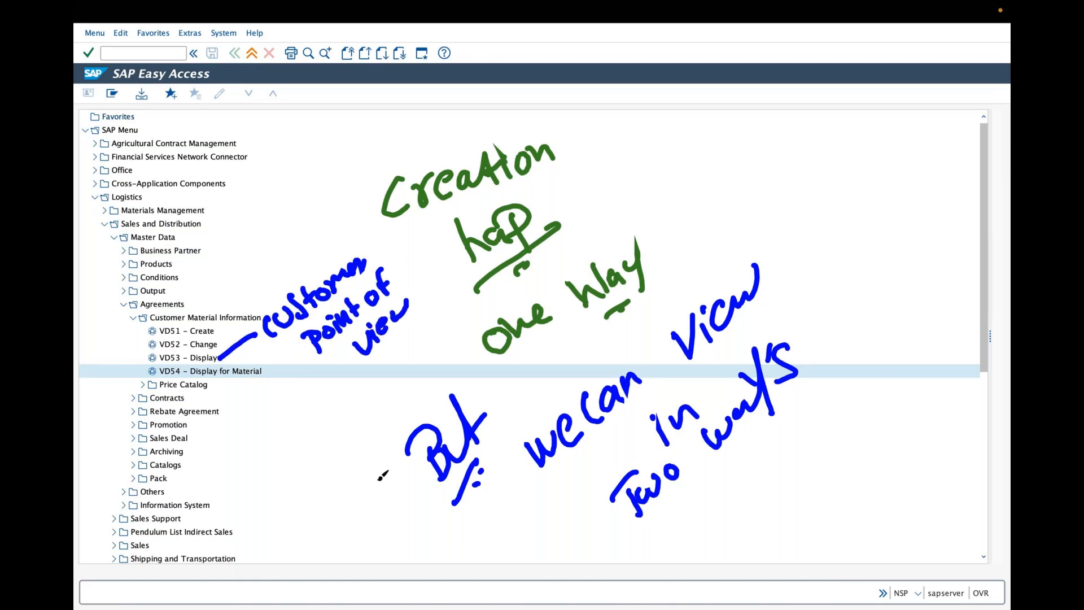
Step: Handwrite the blue note "Mat point of view" with an arrow from VD54 Display for Material, and clear all annotations
mouse_move(237, 378)
left_mouse_down()
mouse_move(253, 420)
mouse_move(268, 379)
left_mouse_up()
mouse_move(259, 445)
left_mouse_down()
mouse_move(262, 468)
mouse_move(285, 436)
mouse_move(297, 443)
mouse_move(313, 430)
left_mouse_up()
left_click_drag(274, 486, 390, 378)
mouse_move(412, 357)
left_mouse_down()
mouse_move(410, 366)
mouse_move(422, 345)
left_mouse_up()
left_click_drag(328, 459, 356, 449)
left_click_drag(351, 469, 390, 421)
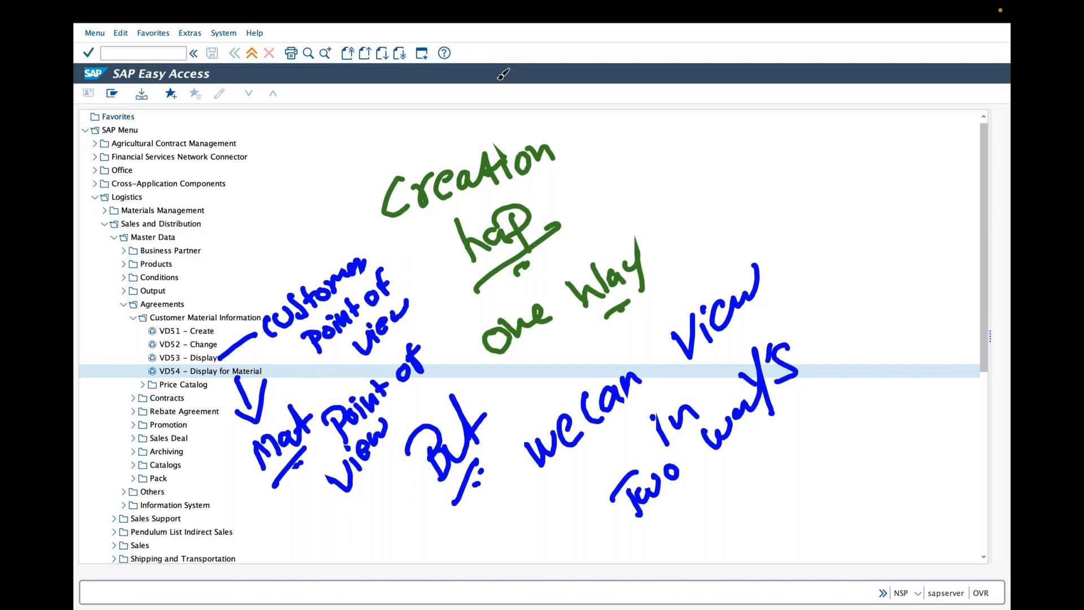
left_click(498, 50)
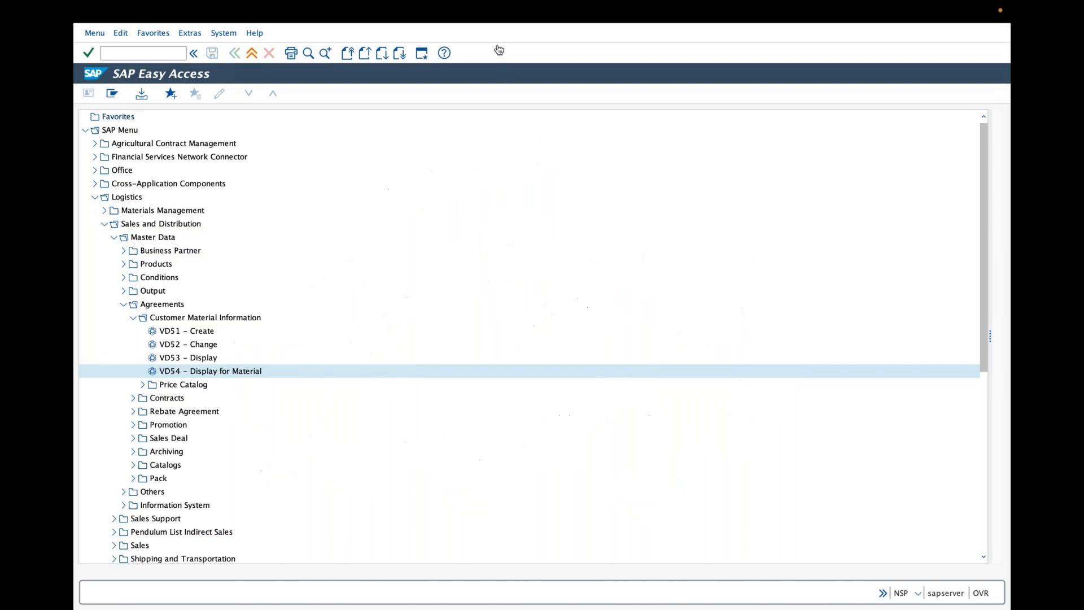
Step: Open the VD51 Create transaction and choose the customer found by searching account group GRA1
double_click(170, 334)
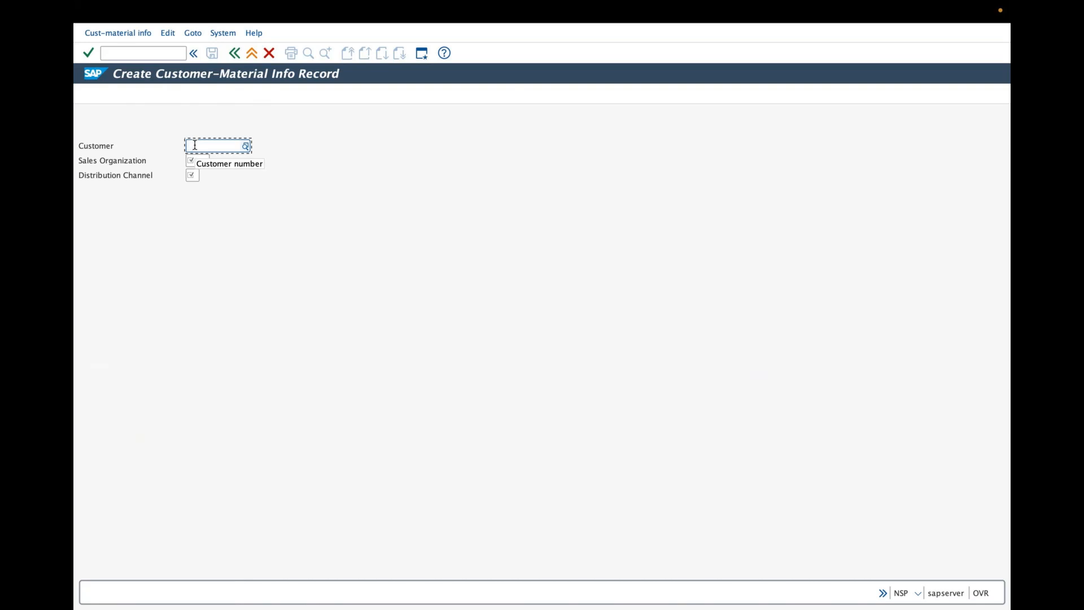
left_click(246, 147)
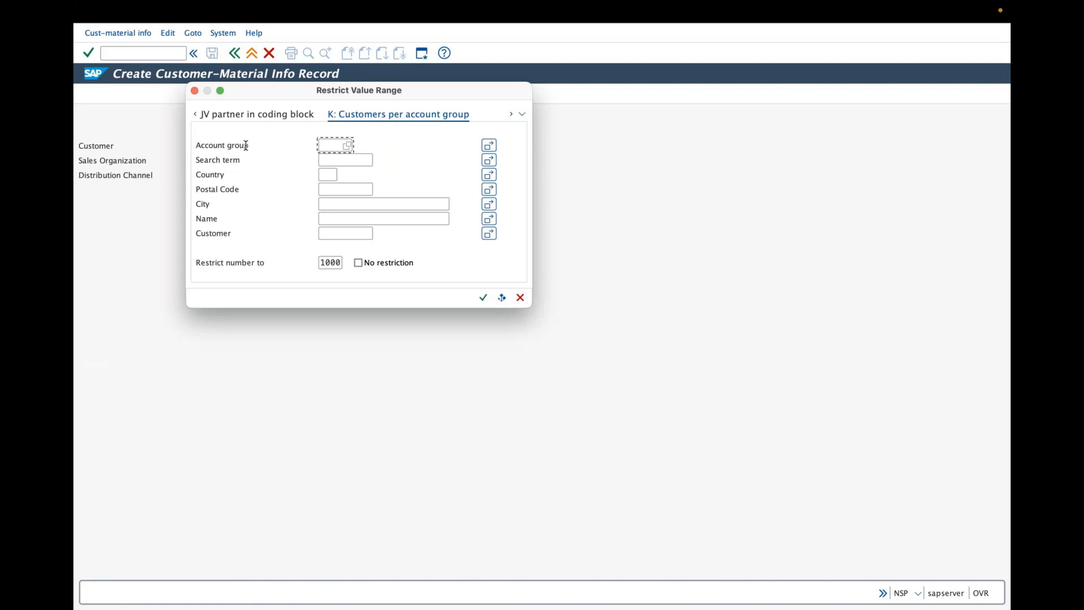
type("gra1")
left_click(484, 298)
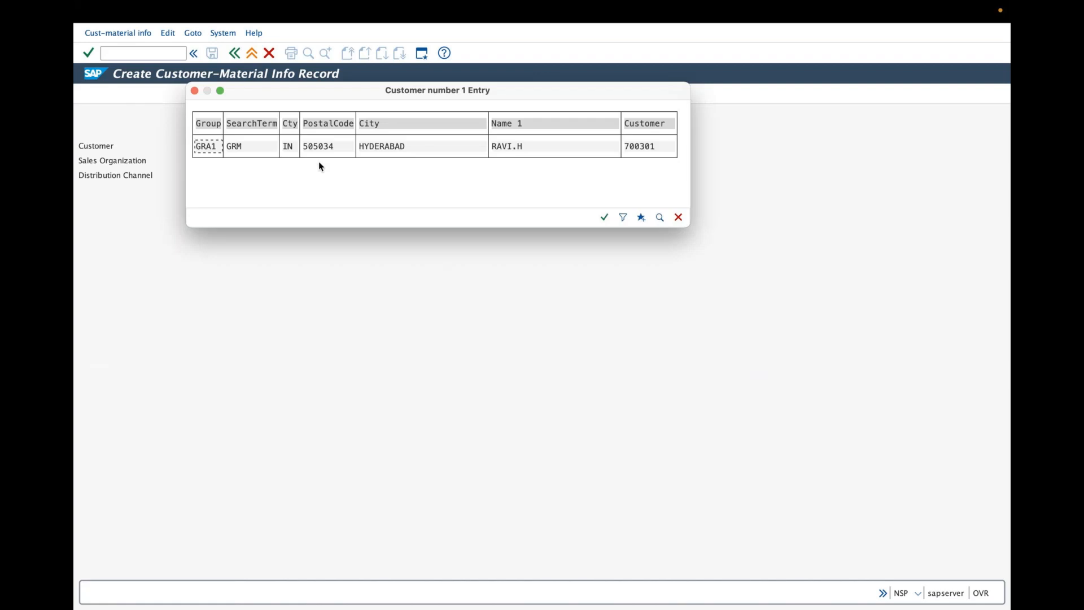
double_click(650, 148)
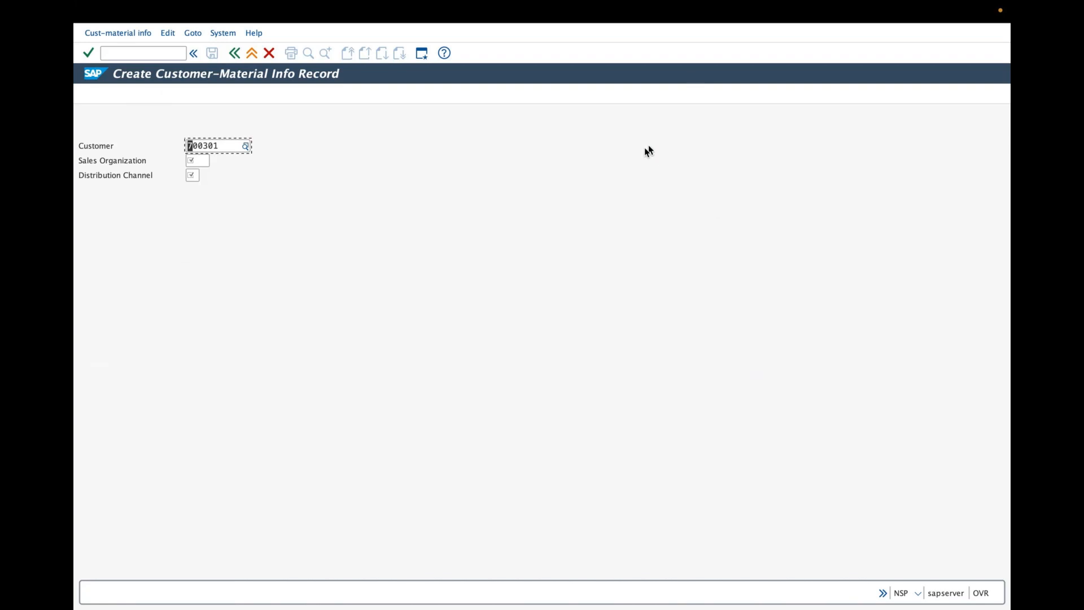
Step: Set the sales organization to GRAS and try to continue with distribution channel GO, the grasim online store
left_click(193, 159)
type("gras")
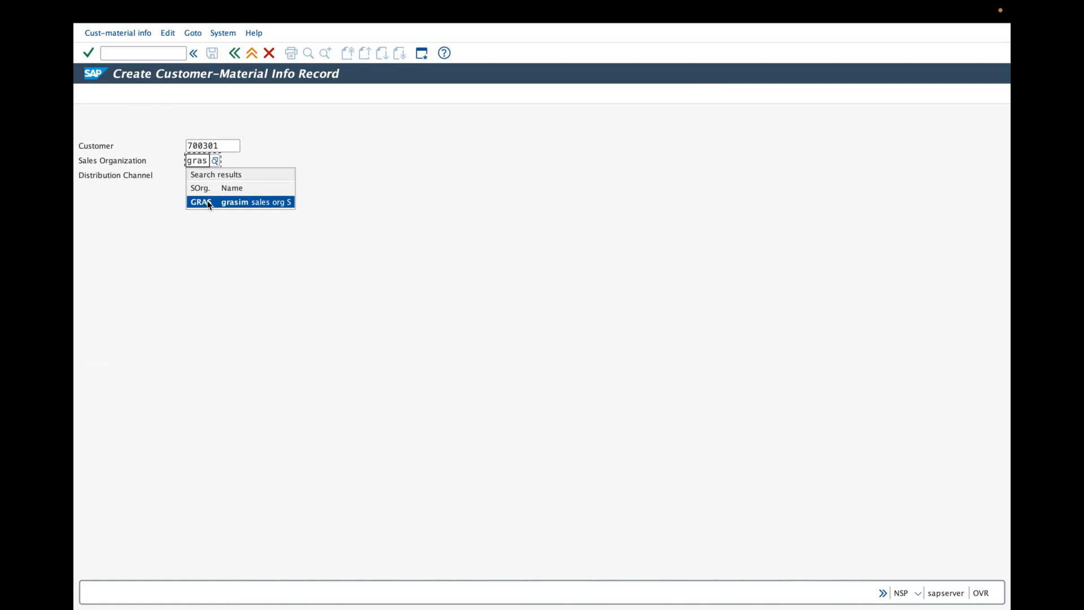
left_click(201, 205)
type("g")
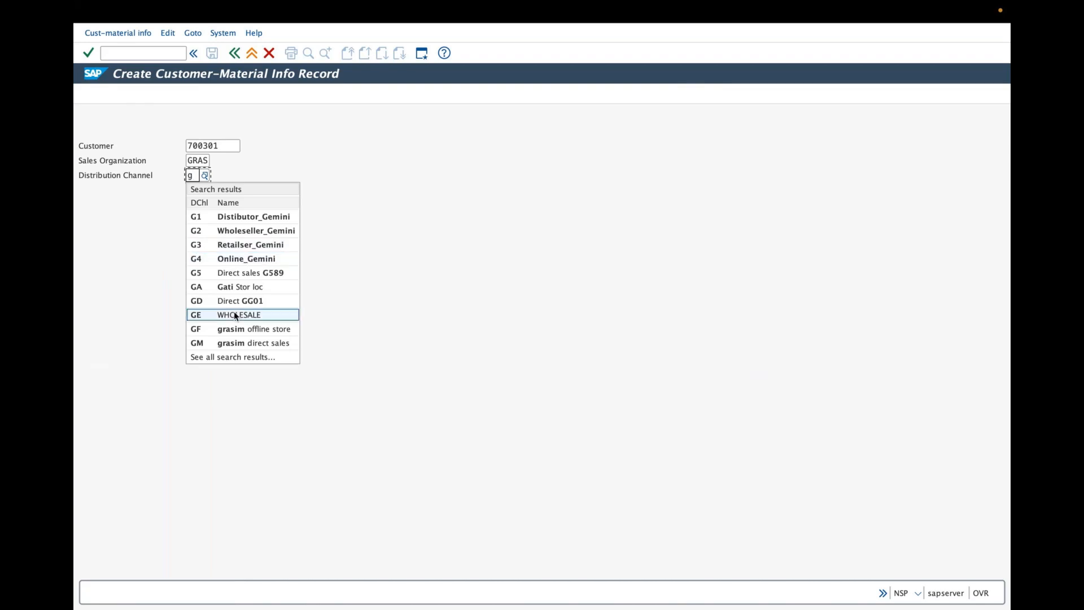
left_click(246, 356)
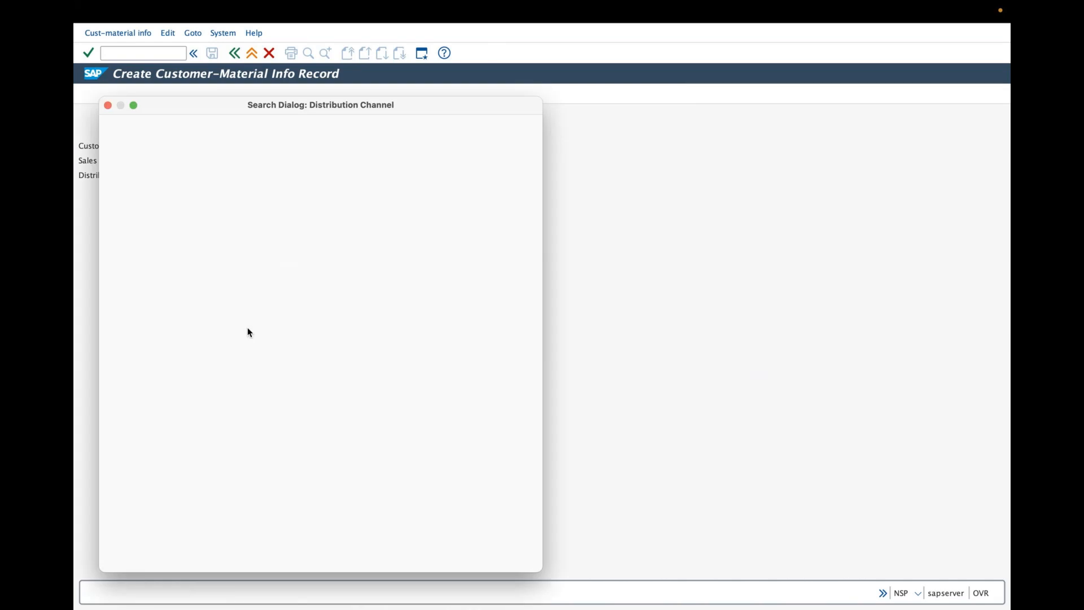
double_click(145, 323)
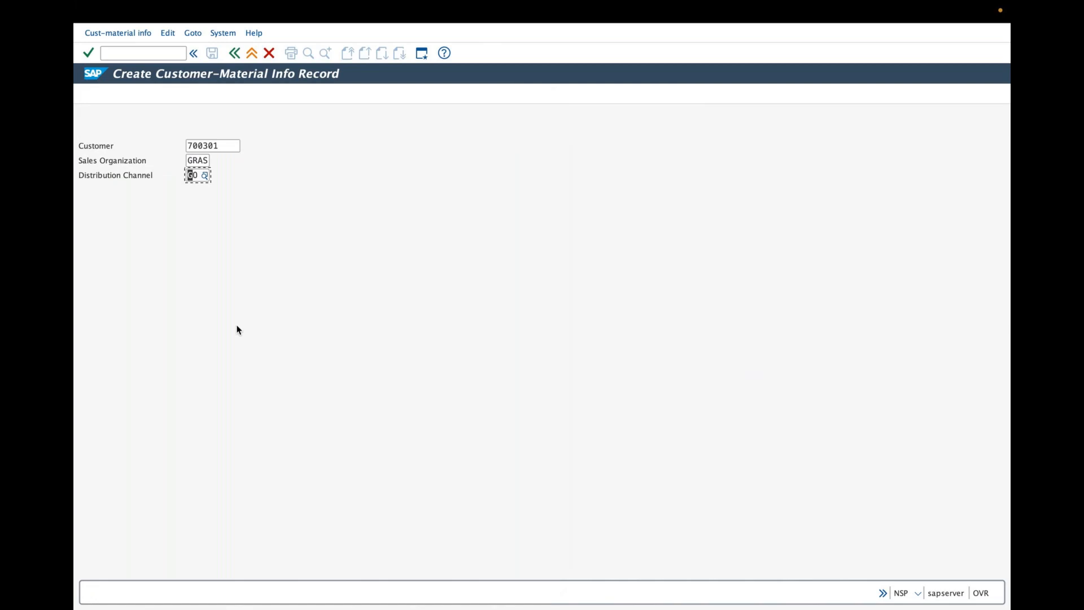
key("Return")
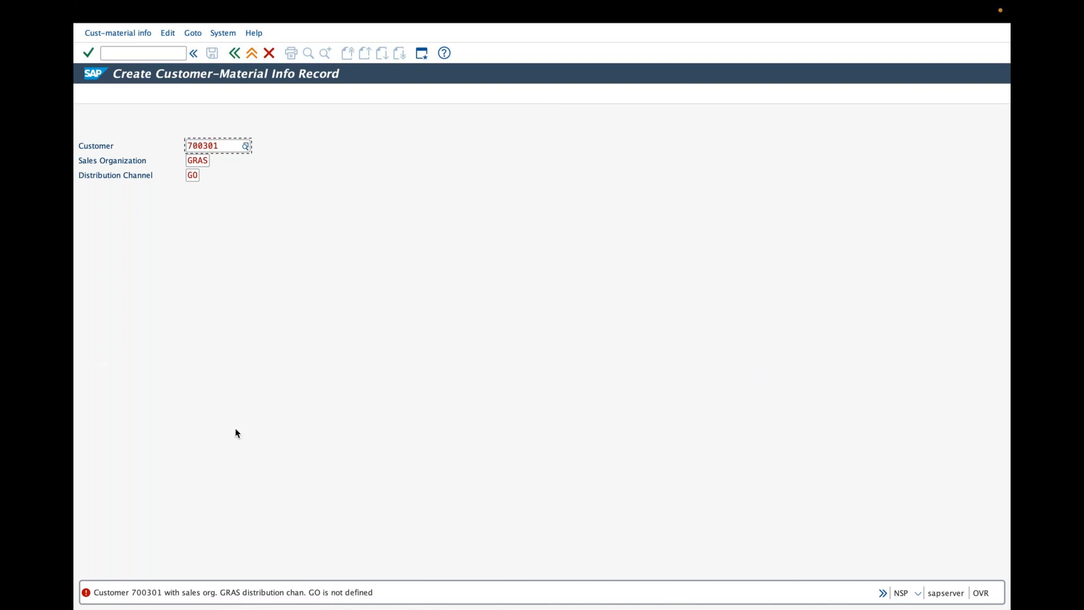
Step: Try distribution channel GM, replace it with GF and continue to the info record overview
left_click(197, 175)
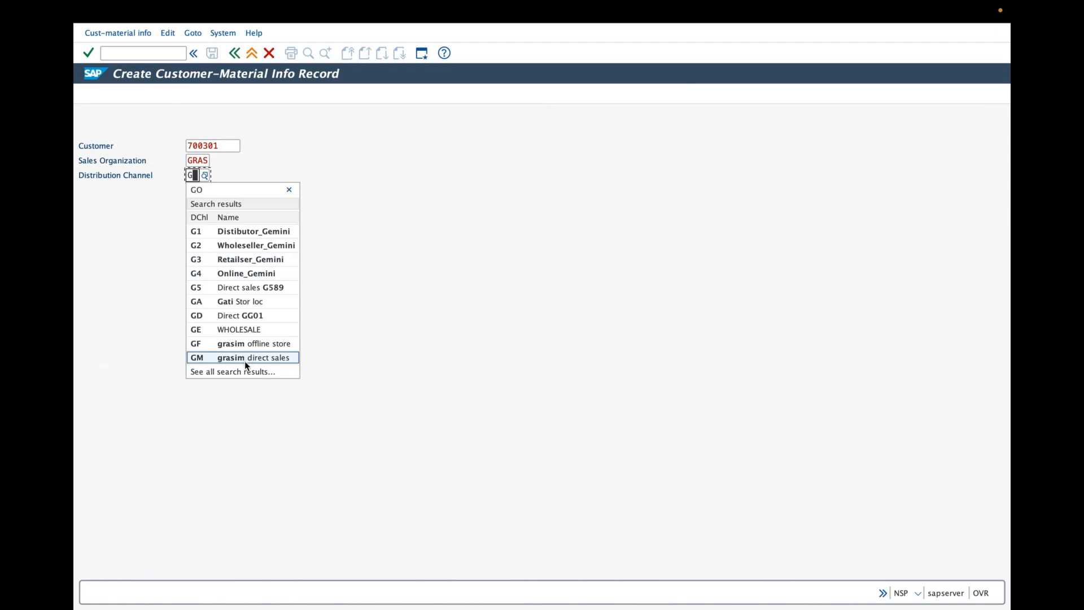
left_click(246, 371)
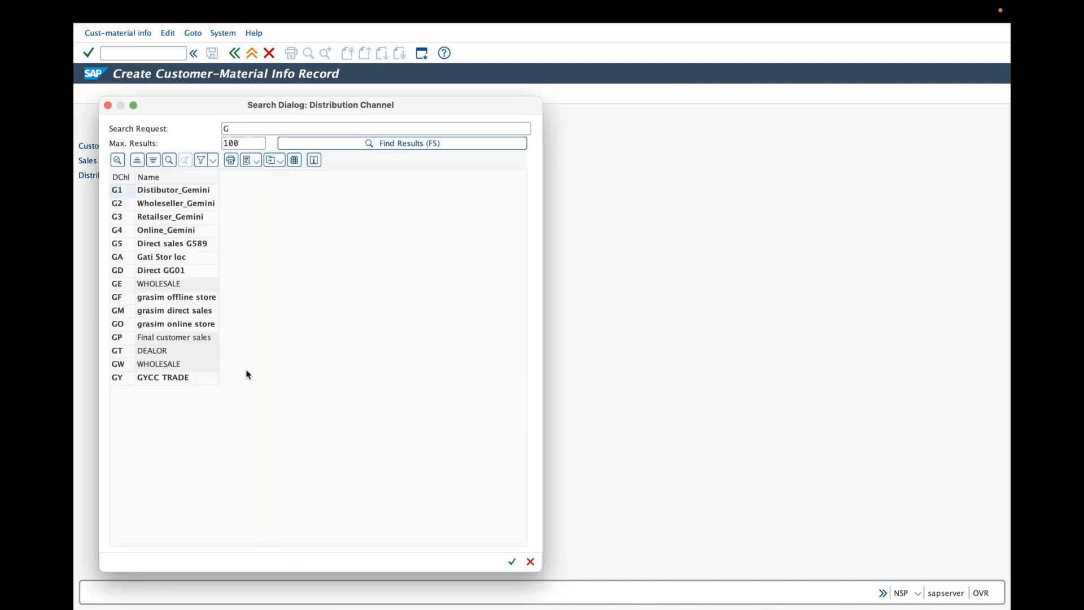
double_click(178, 310)
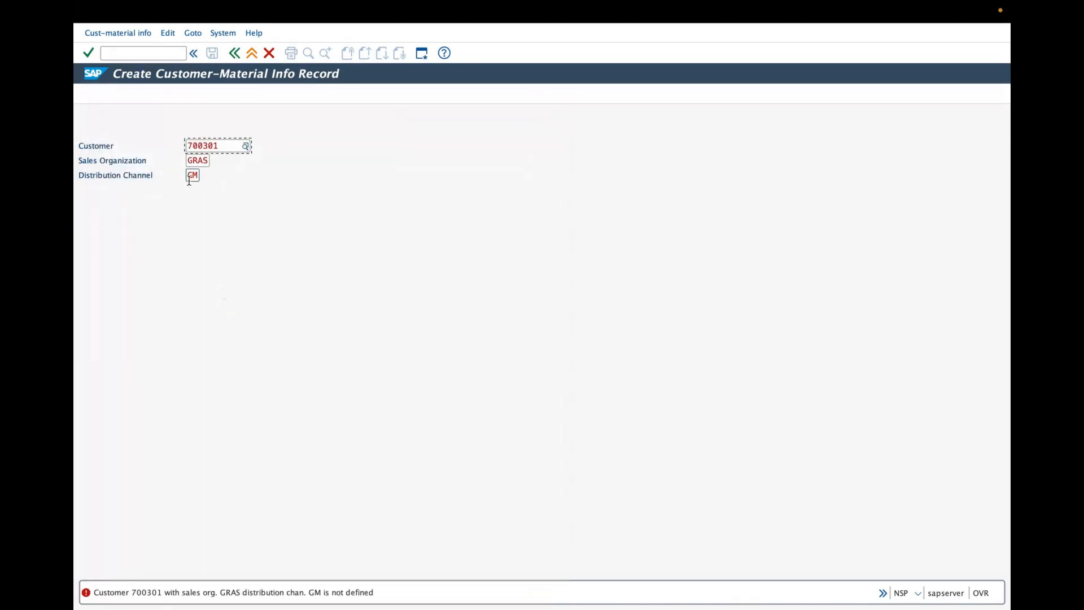
left_click(194, 178)
key("Return")
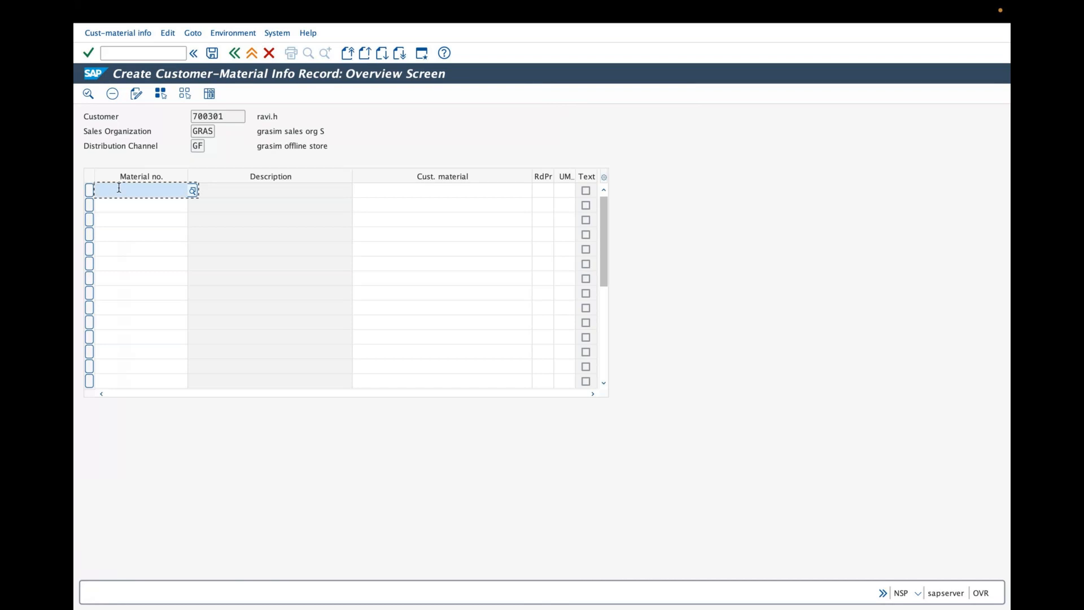
Step: Enter material GRASIM-100 in the first row of the overview table and highlight its description
type("gras")
key("Return")
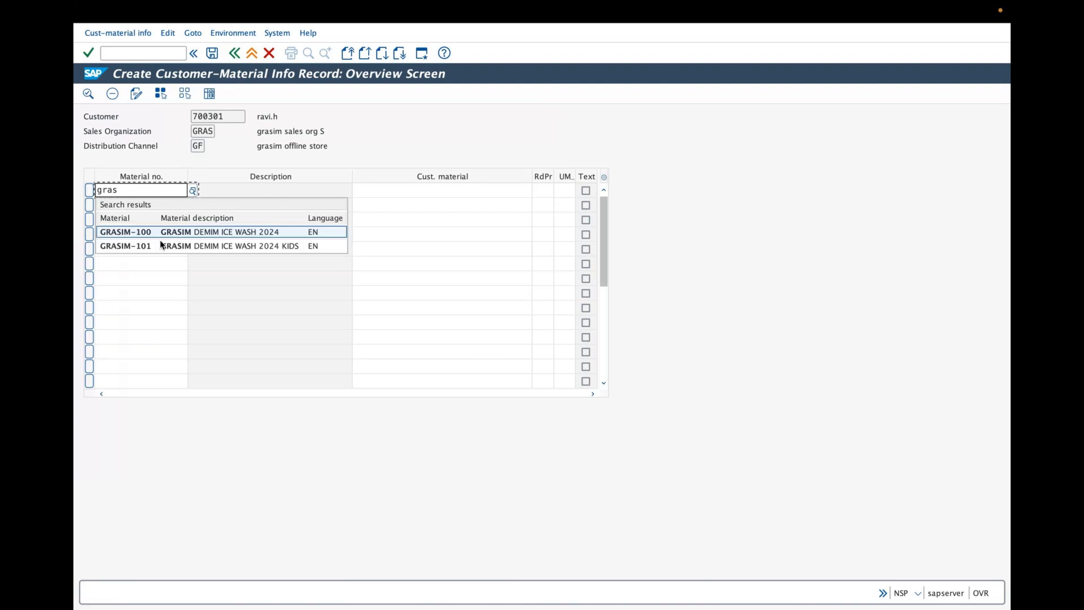
left_click(130, 232)
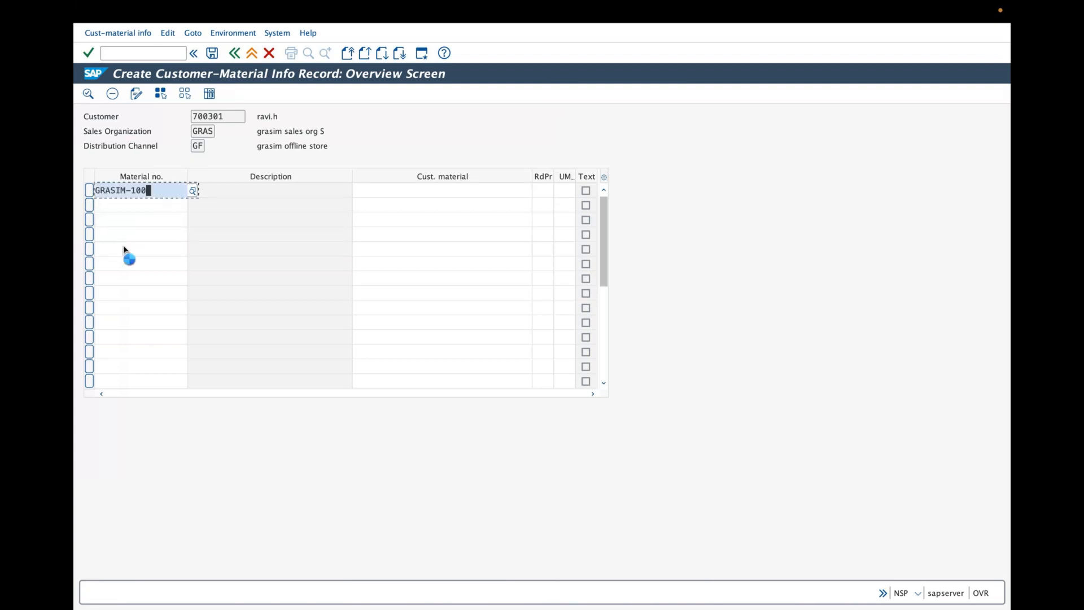
left_click_drag(310, 192, 188, 189)
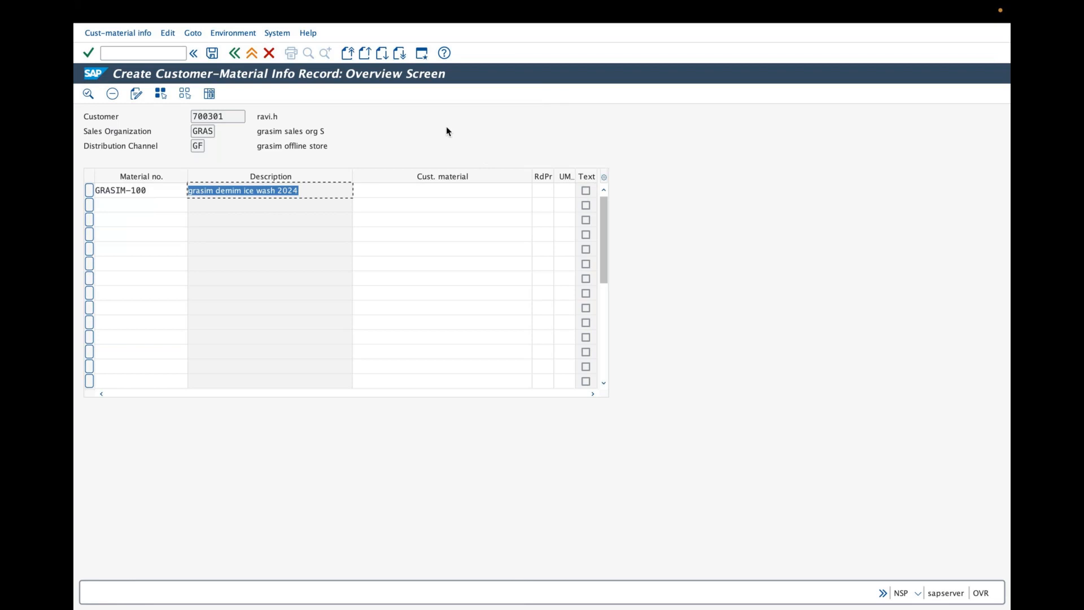
Step: Handwrite the blue note "if you are not getting" across the material table below the description
mouse_move(225, 237)
left_mouse_down()
mouse_move(232, 274)
mouse_move(244, 267)
mouse_move(245, 220)
left_mouse_up()
left_click(216, 229)
left_click_drag(257, 257, 273, 272)
left_click_drag(275, 253, 286, 292)
left_click_drag(295, 253, 292, 255)
left_click_drag(301, 242, 310, 235)
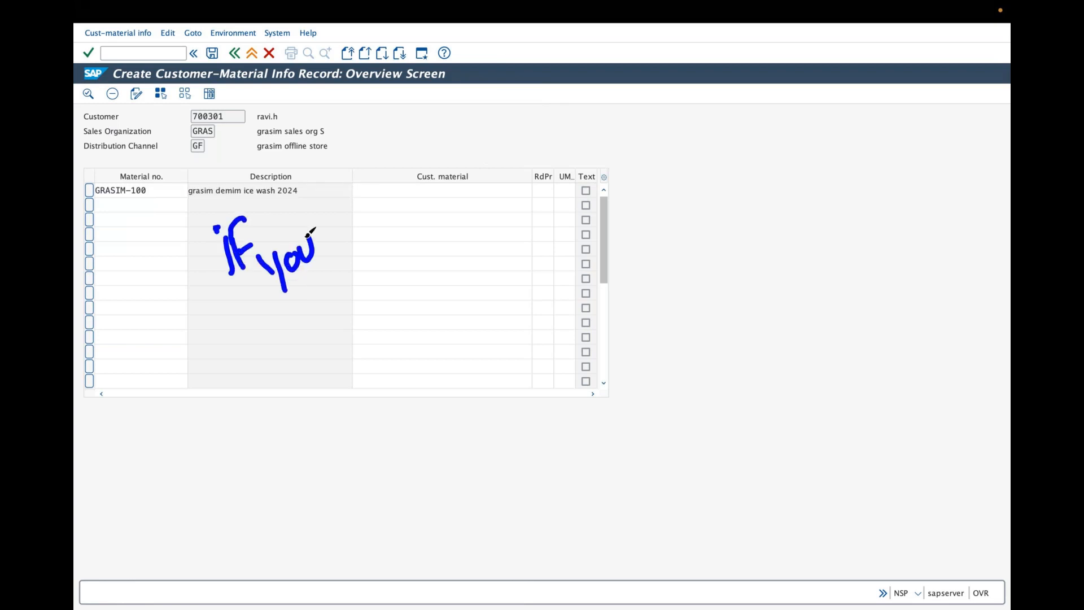
left_click_drag(298, 312, 300, 330)
mouse_move(310, 328)
left_mouse_down()
mouse_move(323, 282)
mouse_move(330, 295)
left_mouse_up()
left_click_drag(314, 325, 360, 316)
left_click_drag(351, 311, 375, 295)
mouse_move(378, 337)
left_mouse_down()
mouse_move(427, 292)
mouse_move(493, 271)
mouse_move(489, 307)
left_mouse_up()
Step: Add "DISC auto" to the blue note, underline it, and draw an arrow curving to the material description
left_click_drag(394, 428, 417, 467)
left_click_drag(429, 425, 434, 446)
left_click_drag(427, 391, 433, 428)
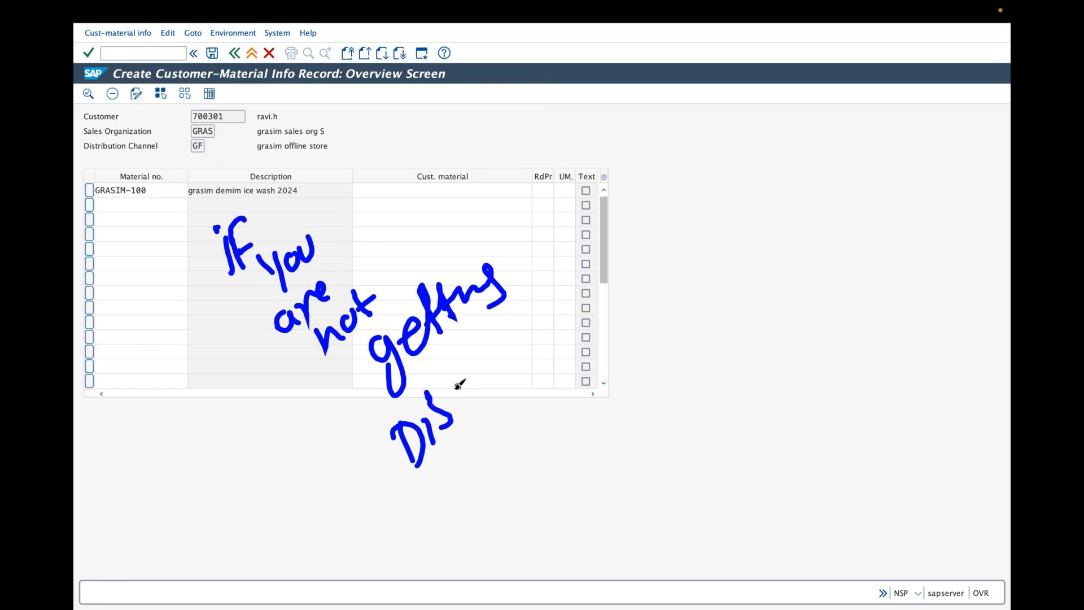
mouse_move(458, 386)
left_mouse_down()
mouse_move(478, 404)
mouse_move(309, 190)
mouse_move(346, 194)
left_mouse_up()
mouse_move(464, 432)
left_mouse_down()
mouse_move(499, 462)
mouse_move(508, 434)
left_mouse_up()
mouse_move(536, 435)
left_mouse_down()
mouse_move(549, 441)
mouse_move(587, 382)
mouse_move(592, 393)
left_mouse_up()
left_click_drag(598, 400, 547, 459)
left_click_drag(590, 421, 580, 429)
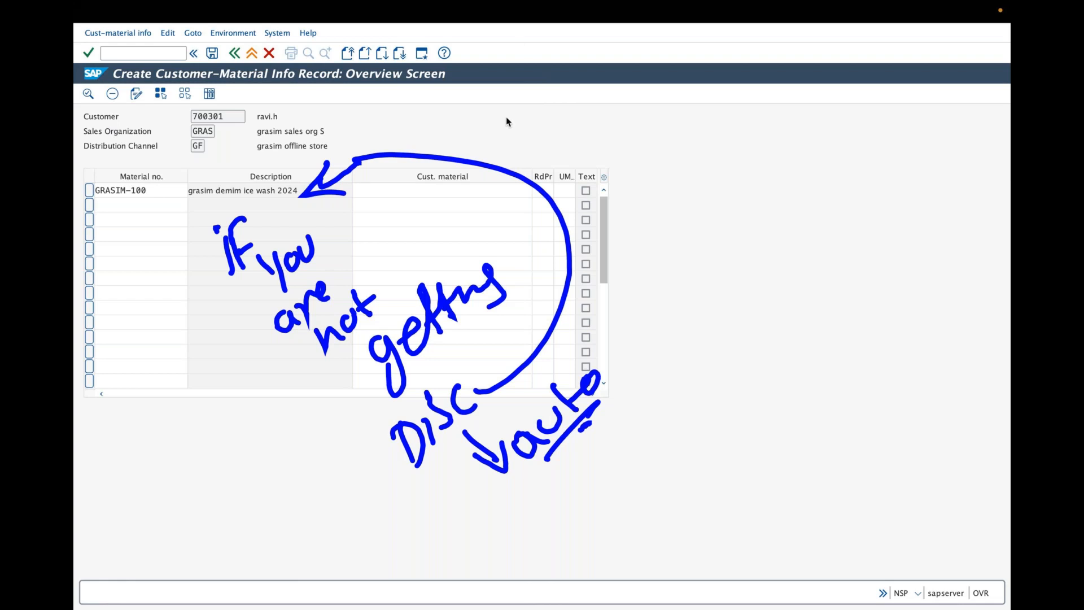
Step: Handwrite the red note "Error: The org levels of cust and mat are Diff" in the empty area below the table
left_click_drag(101, 532, 144, 528)
left_click(145, 536)
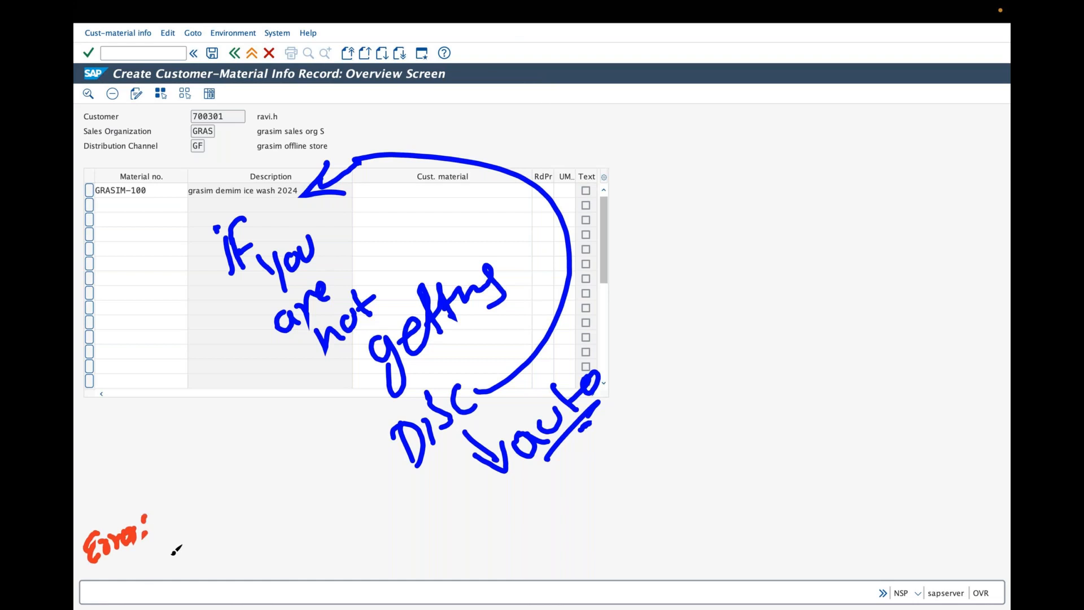
mouse_move(167, 538)
left_mouse_down()
mouse_move(171, 563)
mouse_move(180, 522)
left_mouse_up()
left_click_drag(172, 525, 202, 550)
left_click_drag(226, 539, 251, 562)
mouse_move(292, 520)
left_mouse_down()
mouse_move(314, 558)
mouse_move(345, 517)
mouse_move(355, 543)
left_mouse_up()
mouse_move(367, 511)
left_mouse_down()
mouse_move(361, 534)
mouse_move(433, 525)
left_mouse_up()
mouse_move(456, 522)
left_mouse_down()
mouse_move(454, 533)
mouse_move(479, 539)
left_mouse_up()
left_click_drag(491, 515, 483, 548)
left_click_drag(499, 503, 498, 544)
mouse_move(487, 529)
left_mouse_down()
mouse_move(518, 524)
mouse_move(581, 539)
left_mouse_up()
mouse_move(583, 490)
left_mouse_down()
mouse_move(602, 539)
mouse_move(665, 527)
left_mouse_up()
left_click_drag(675, 506, 678, 528)
left_click_drag(667, 514, 699, 510)
mouse_move(736, 514)
left_mouse_down()
mouse_move(764, 511)
mouse_move(788, 525)
left_mouse_up()
left_click_drag(779, 491, 805, 517)
left_click_drag(816, 497, 818, 524)
left_click_drag(833, 488, 835, 522)
left_click_drag(838, 506, 849, 498)
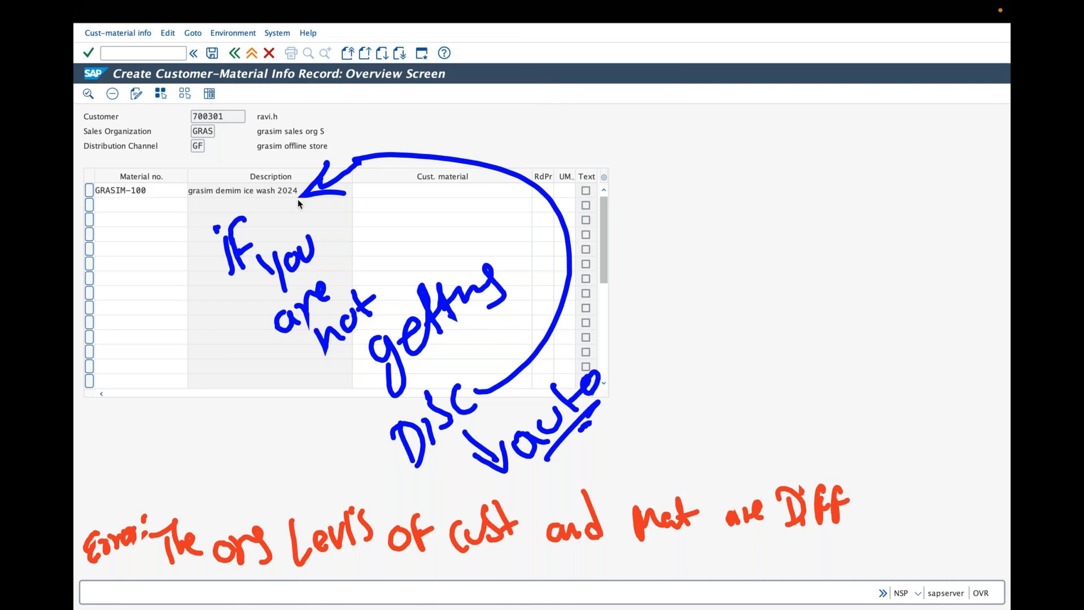
Step: Draw a green arrow leading from the customer field past the description to the handwritten note "Goto cust mast dat"
mouse_move(280, 198)
left_mouse_down()
mouse_move(458, 228)
mouse_move(438, 239)
left_mouse_up()
left_click_drag(489, 212, 487, 239)
left_click_drag(489, 226, 528, 228)
left_click_drag(541, 210, 545, 243)
left_click_drag(534, 227, 564, 224)
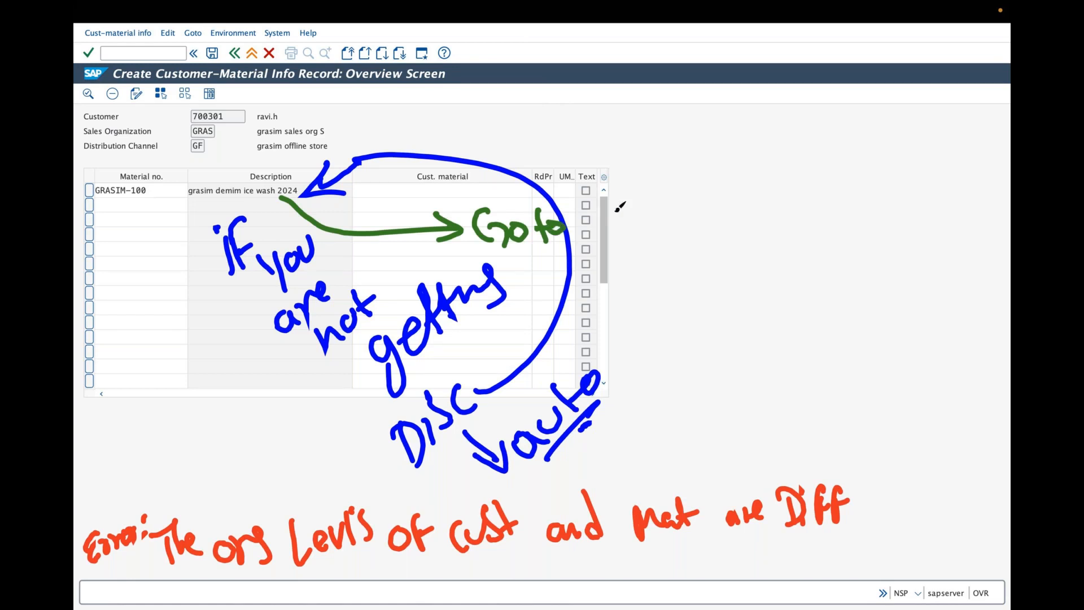
left_click_drag(281, 200, 223, 117)
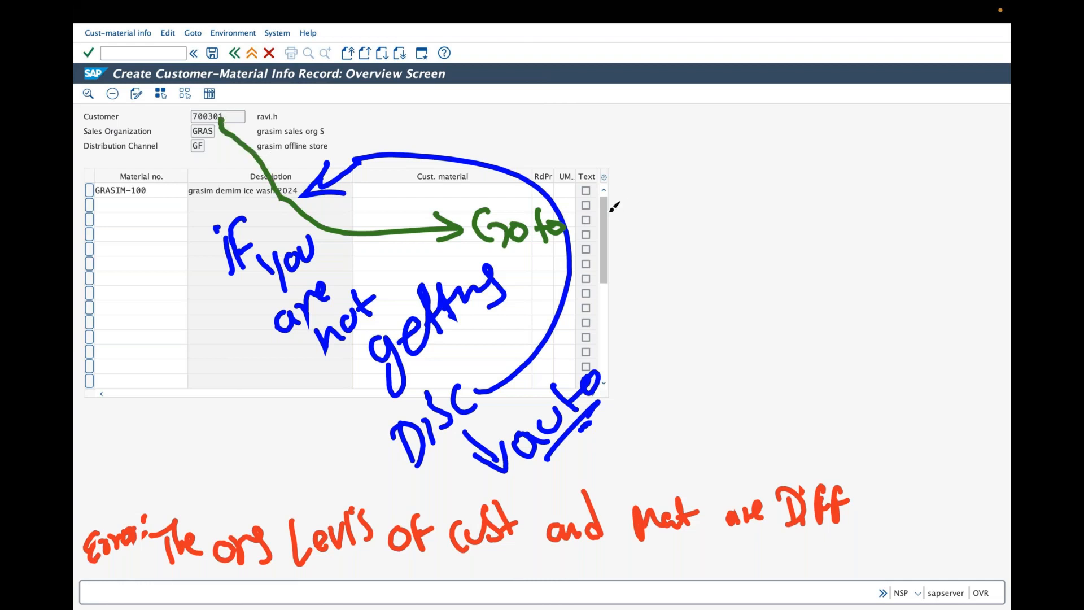
left_click_drag(620, 210, 605, 242)
left_click_drag(621, 217, 641, 218)
left_click_drag(655, 210, 641, 240)
left_click_drag(664, 197, 662, 240)
left_click_drag(648, 221, 684, 214)
left_click_drag(653, 275, 713, 258)
left_click_drag(699, 244, 722, 240)
left_click_drag(734, 230, 760, 240)
left_click_drag(760, 234, 774, 232)
left_click_drag(774, 201, 778, 245)
left_click_drag(759, 229, 792, 215)
Step: Continue the green note below with the handwritten words "and ext the cust ID"
left_click_drag(675, 317, 699, 314)
left_click_drag(713, 300, 711, 347)
left_click_drag(715, 328, 732, 340)
left_click_drag(740, 305, 735, 337)
left_click_drag(728, 327, 759, 318)
mouse_move(772, 286)
left_mouse_down()
mouse_move(785, 309)
mouse_move(791, 277)
left_mouse_up()
left_click_drag(793, 305, 810, 283)
left_click_drag(728, 367, 714, 396)
left_click_drag(734, 373, 757, 390)
mouse_move(762, 350)
left_mouse_down()
mouse_move(772, 367)
mouse_move(782, 355)
left_mouse_up()
mouse_move(801, 343)
left_mouse_down()
mouse_move(795, 358)
mouse_move(804, 355)
left_mouse_up()
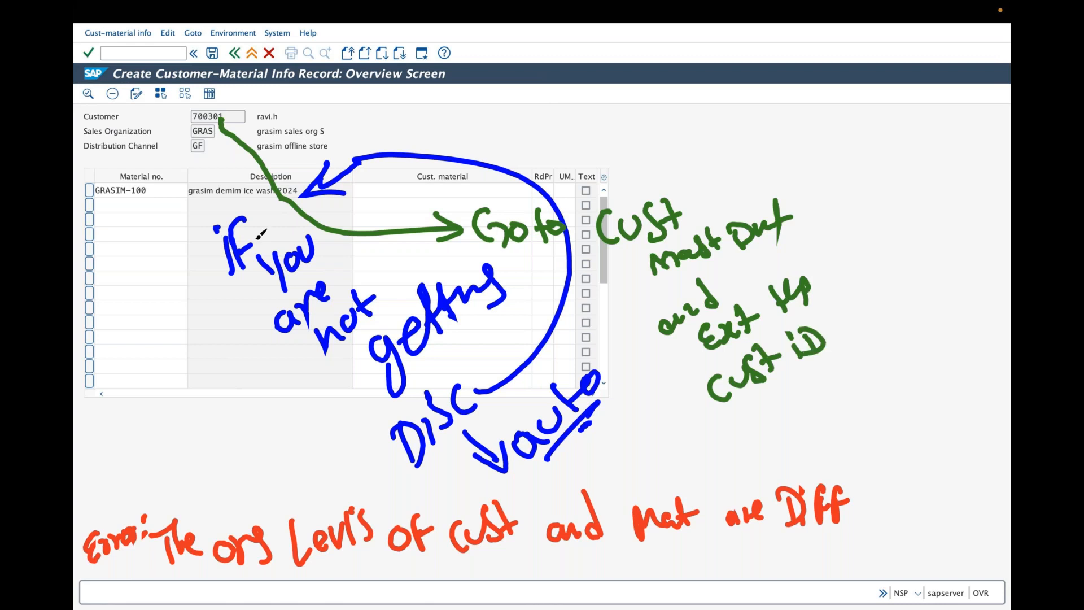
Step: Underline the material description, extend the green note with "maint the S.A of mat maintained", and clear all annotations
left_click_drag(294, 208, 177, 202)
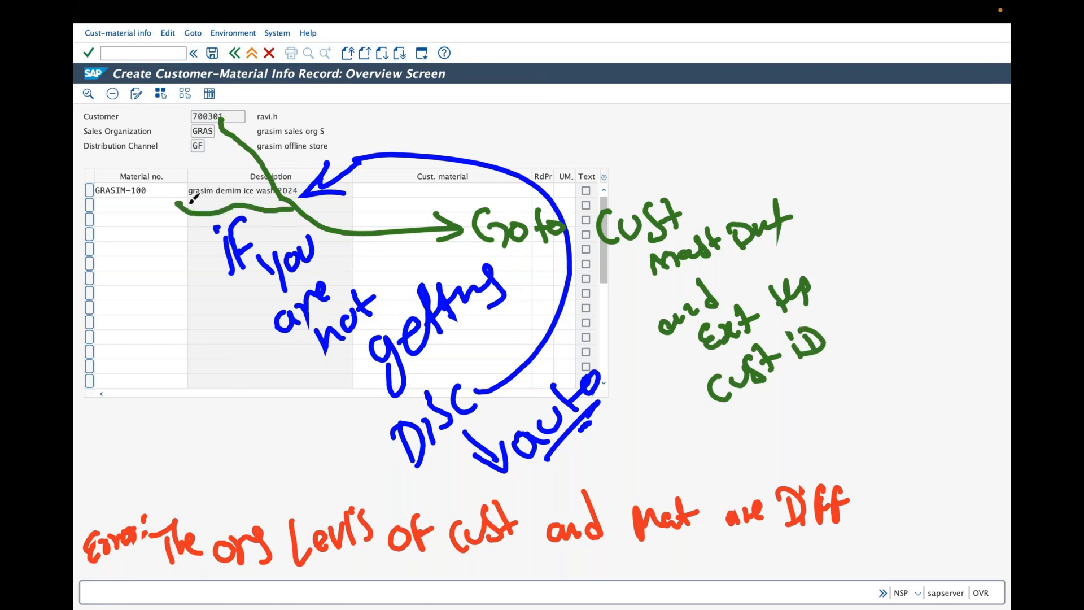
left_click_drag(702, 432, 779, 434)
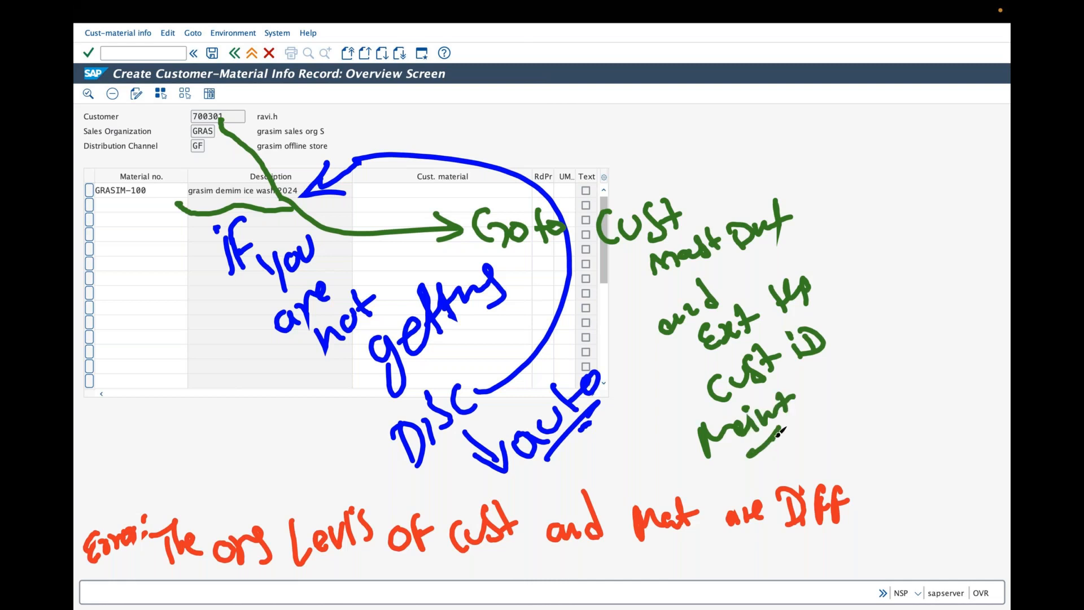
mouse_move(802, 382)
left_mouse_down()
mouse_move(837, 367)
mouse_move(828, 445)
left_mouse_up()
left_click_drag(854, 444, 864, 455)
mouse_move(896, 389)
left_mouse_down()
mouse_move(917, 384)
mouse_move(903, 396)
left_mouse_up()
mouse_move(898, 469)
left_mouse_down()
mouse_move(906, 438)
mouse_move(955, 396)
left_mouse_up()
left_click_drag(932, 423, 965, 411)
mouse_move(903, 484)
left_mouse_down()
mouse_move(947, 475)
mouse_move(987, 427)
mouse_move(993, 380)
left_mouse_up()
left_click(939, 458)
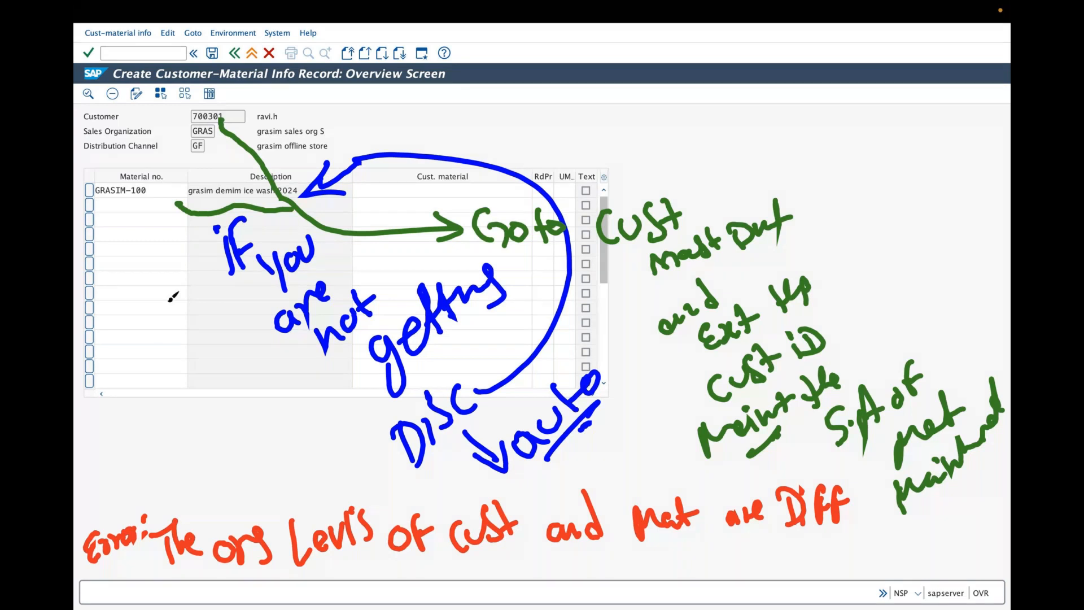
key("Escape")
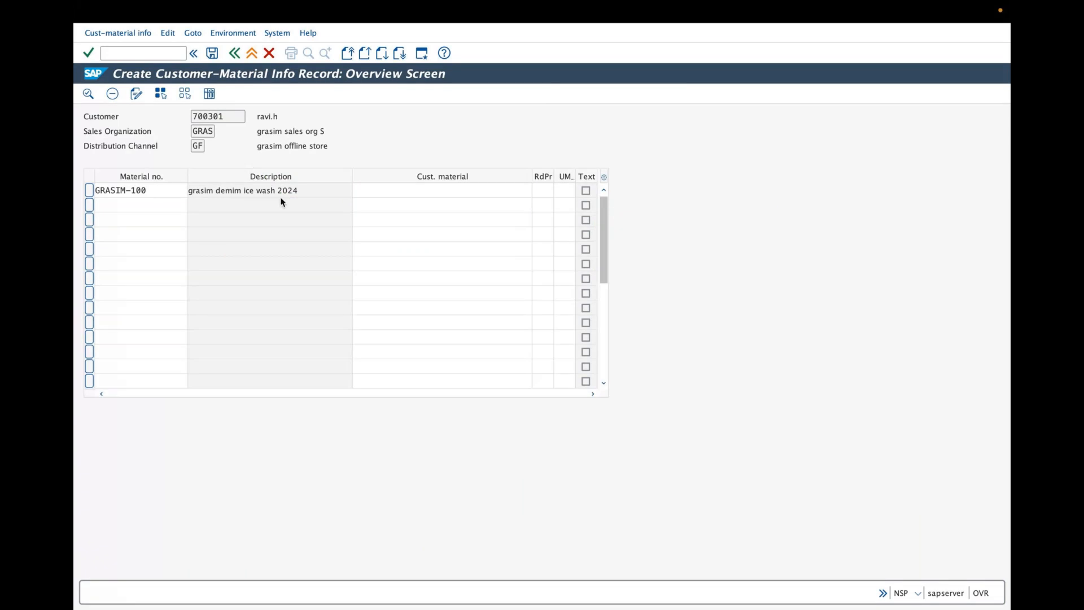
Step: Examine the item details of the GRASIM-100 info record and return to the initial create screen without saving
left_click(88, 95)
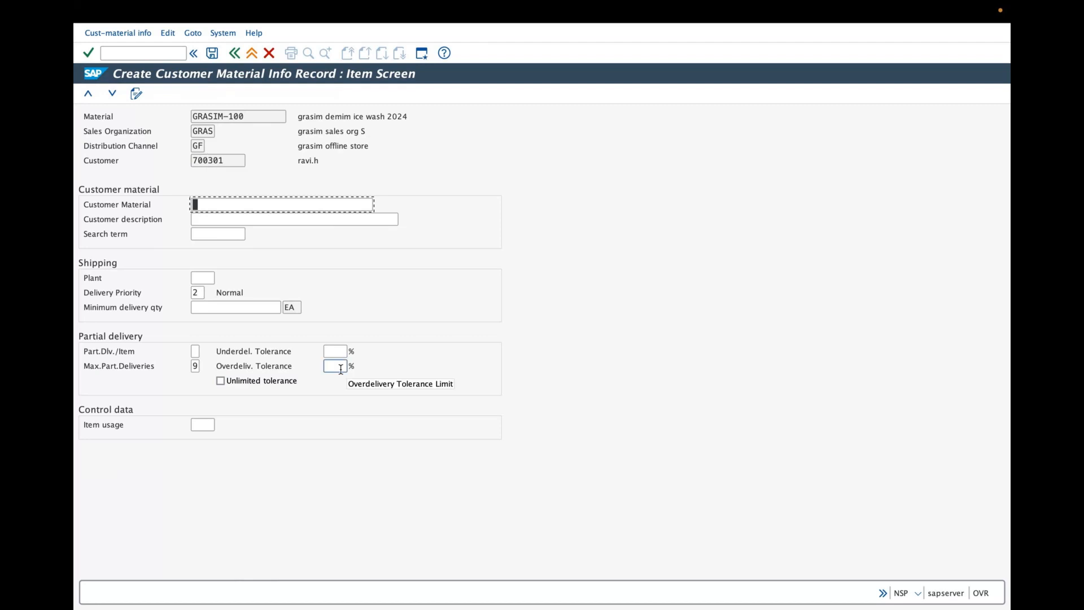
left_click(235, 54)
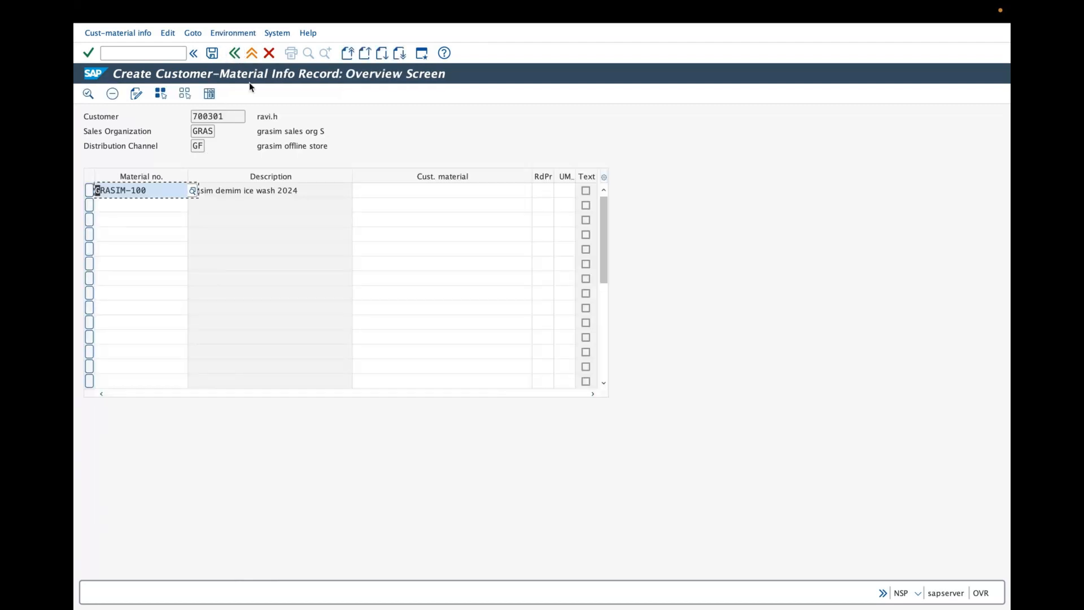
left_click(235, 54)
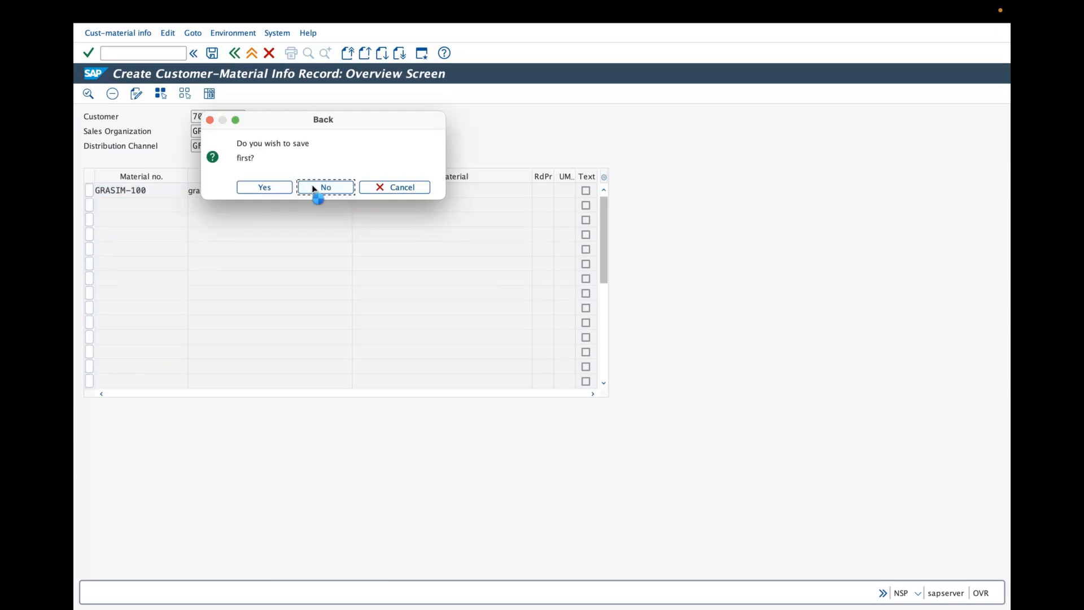
left_click(315, 189)
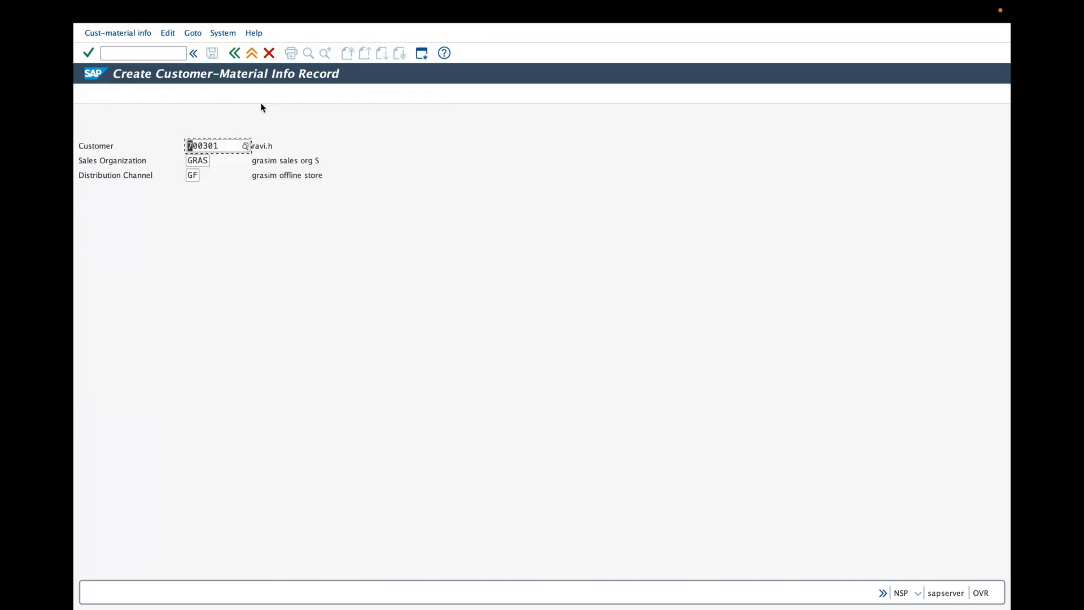
Step: Leave customer-material info record creation and return to SAP Easy Access with the menu tree collapsed to its main folders
left_click(234, 56)
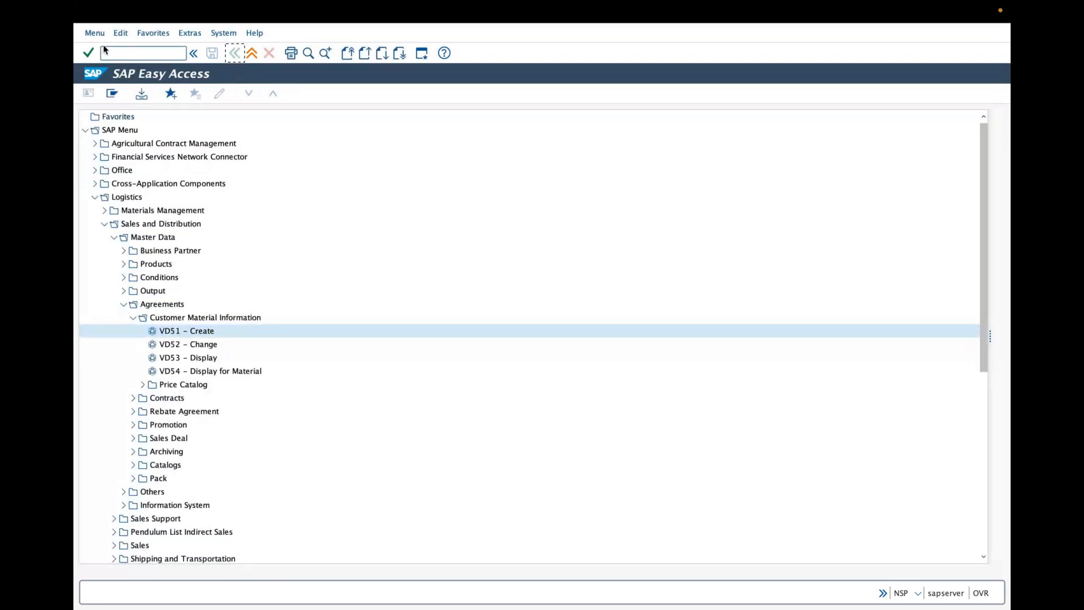
left_click(104, 84)
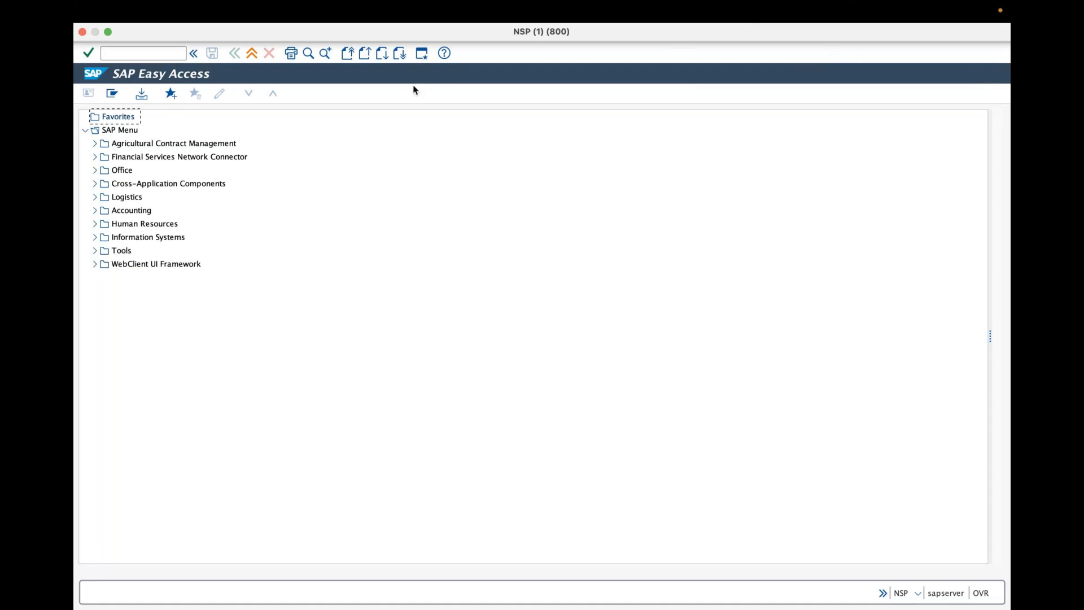
Step: Handwrite the green heading "Note:" on the empty menu area, with "Monday" and "Friday" staggered below it
mouse_move(262, 261)
left_mouse_down()
mouse_move(362, 179)
mouse_move(350, 181)
left_mouse_up()
left_click(366, 196)
mouse_move(313, 308)
left_mouse_down()
mouse_move(319, 341)
mouse_move(357, 296)
mouse_move(399, 287)
mouse_move(419, 260)
mouse_move(432, 289)
left_mouse_up()
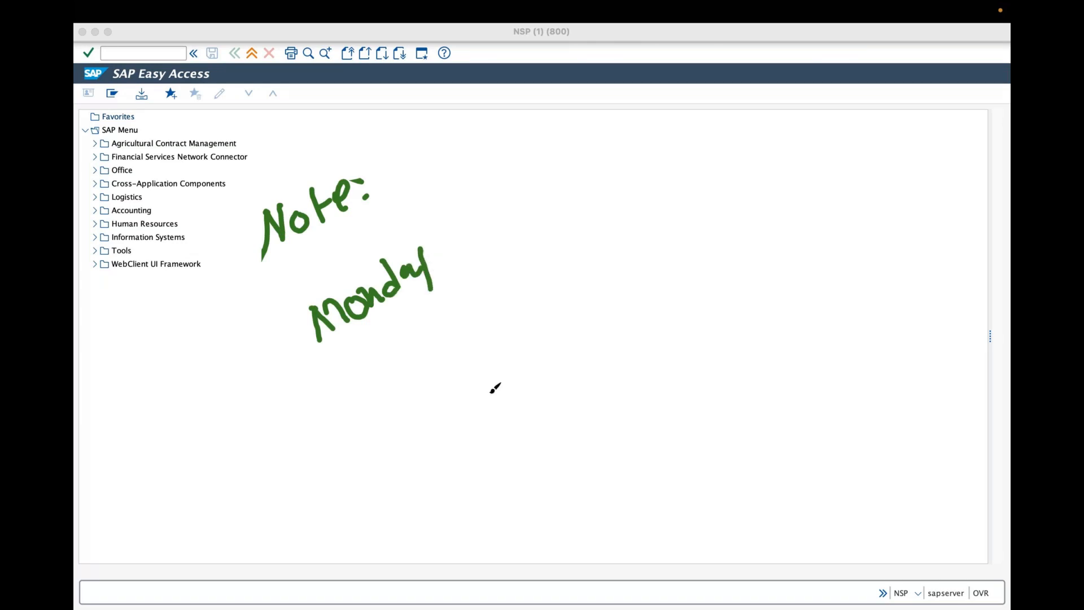
left_click_drag(495, 388, 576, 370)
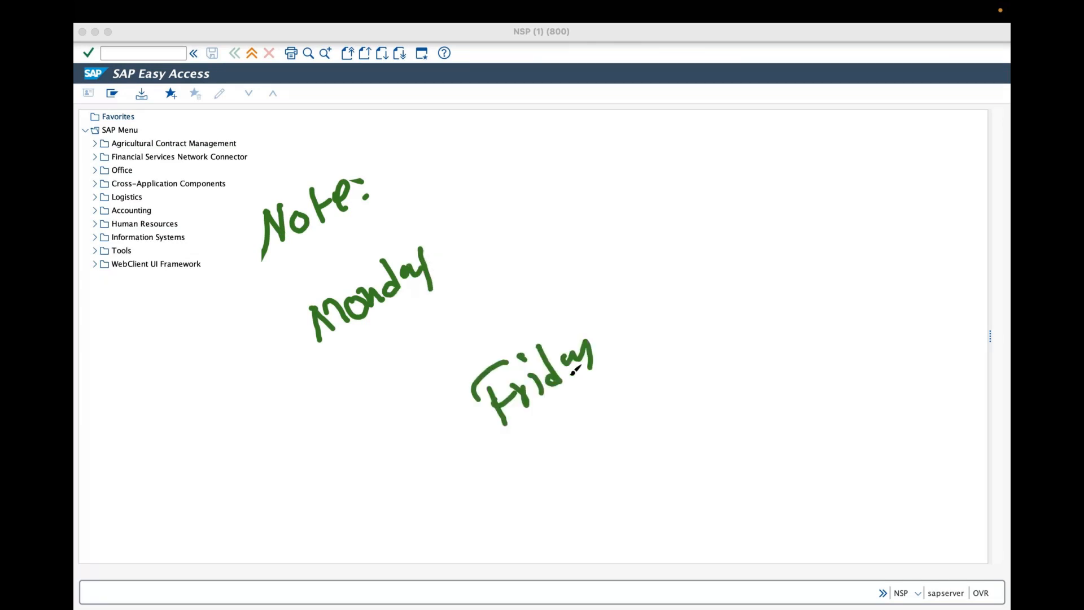
Step: Add the holiday name "(Holi)" in green handwriting beside "Monday"
left_click_drag(459, 196, 489, 272)
mouse_move(480, 201)
left_mouse_down()
mouse_move(495, 249)
mouse_move(514, 217)
left_mouse_up()
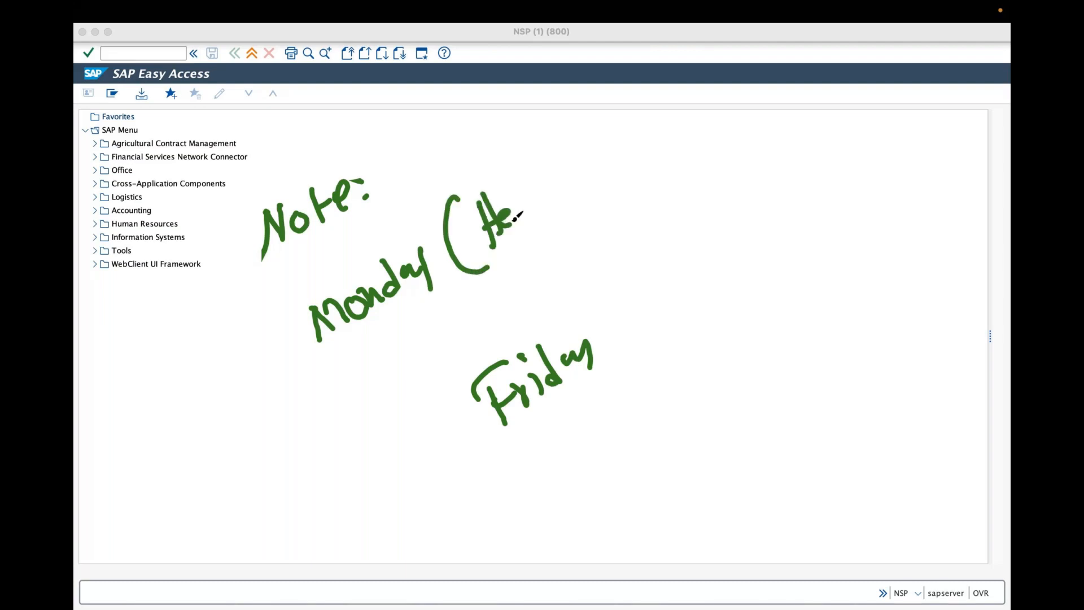
left_click_drag(506, 175, 511, 225)
left_click_drag(537, 184, 541, 213)
left_click_drag(527, 161, 552, 220)
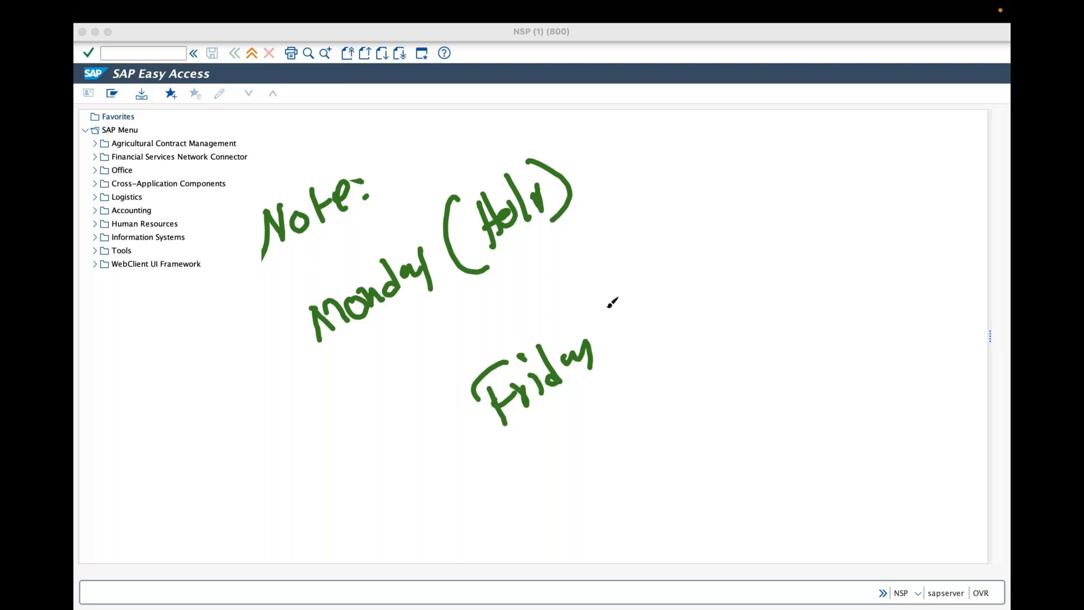
Step: Add "(G.Friday)" in green handwriting beside "Friday"
left_click_drag(609, 301, 644, 357)
left_click_drag(641, 316, 656, 336)
left_click_drag(669, 285, 667, 313)
left_click_drag(666, 289, 686, 279)
left_click_drag(689, 299, 716, 277)
mouse_move(717, 257)
left_mouse_down()
mouse_move(723, 232)
mouse_move(753, 242)
mouse_move(768, 273)
left_mouse_up()
left_click_drag(751, 215, 771, 248)
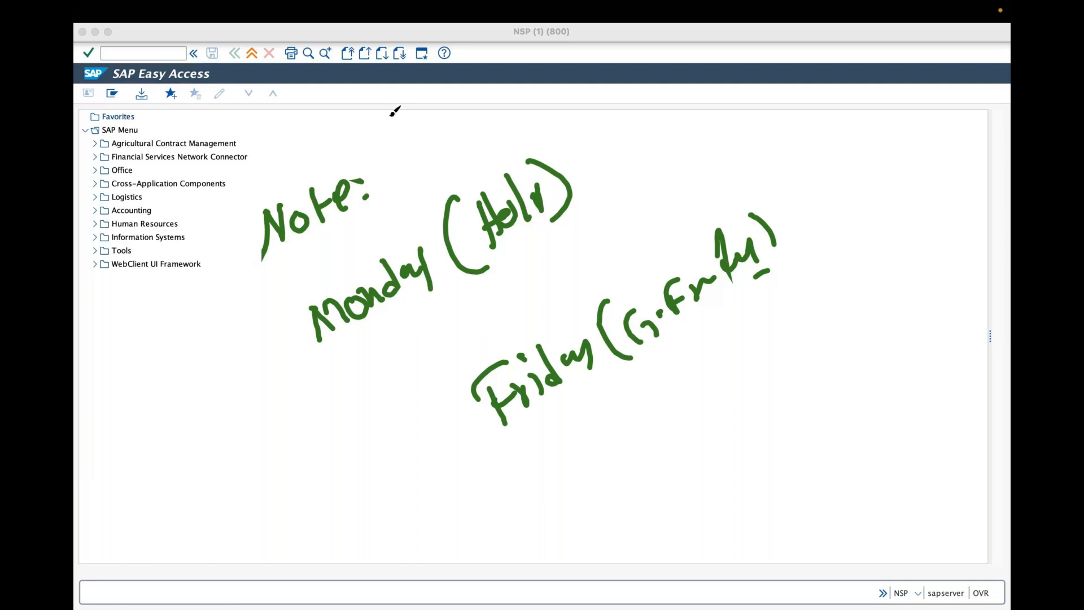
Step: Draw green double-line arrows pointing to the "Monday" and "Friday" entries of the note
left_click_drag(253, 382, 288, 353)
left_click_drag(256, 392, 283, 374)
left_click_drag(274, 343, 311, 370)
mouse_move(394, 466)
left_mouse_down()
mouse_move(434, 459)
mouse_move(404, 480)
left_mouse_up()
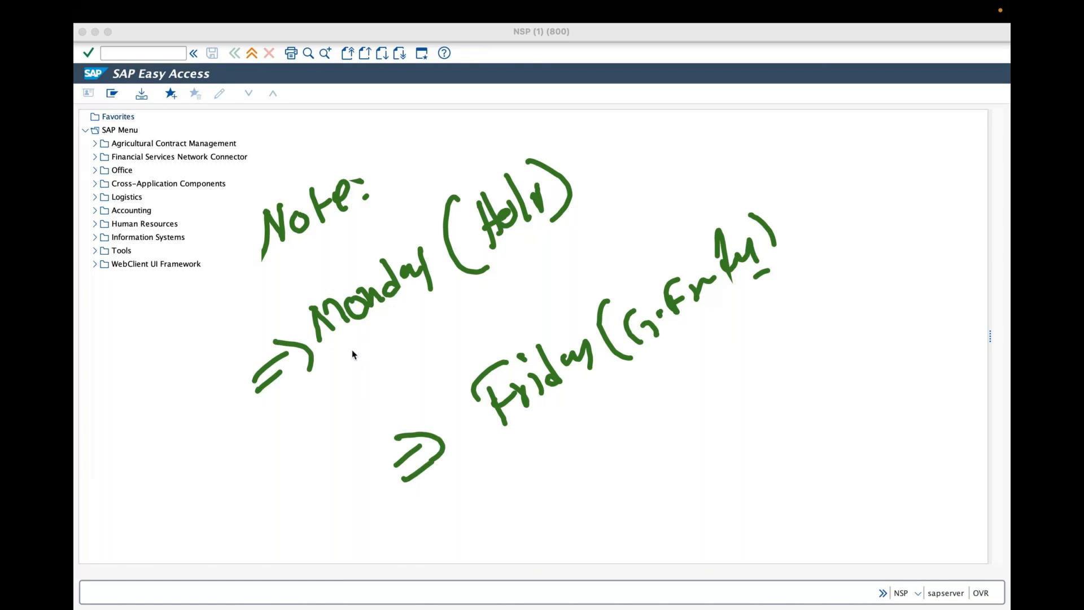
Step: Handwrite "Sunday Eve" in blue under "Monday" and "Thu (Eve)" under "(G.Friday)", underline "Eve" below "Monday", and stop drawing
left_click_drag(371, 347, 462, 324)
left_click_drag(419, 371, 453, 351)
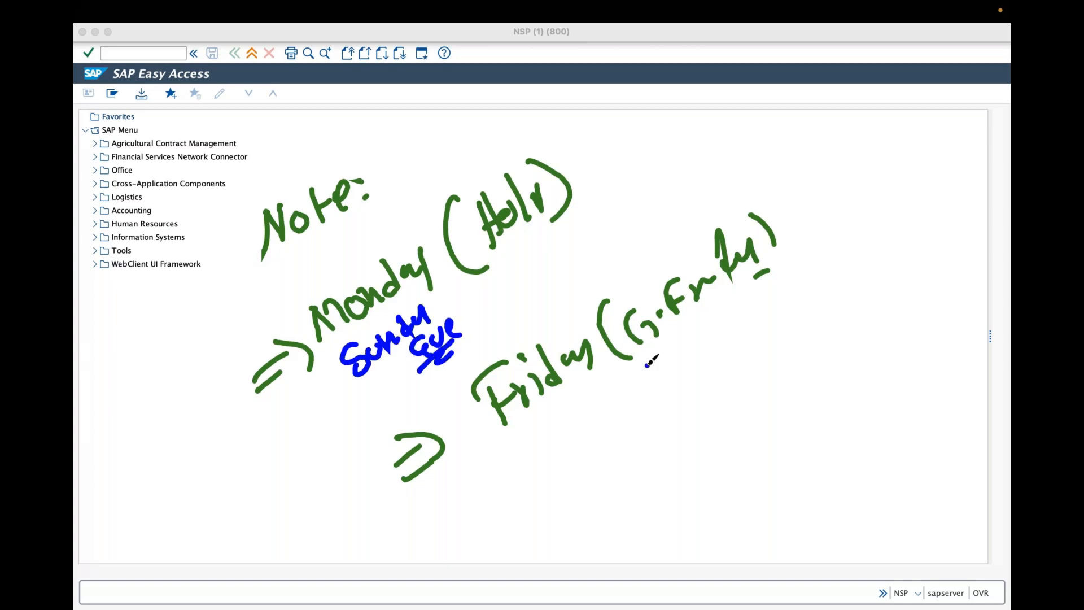
left_click_drag(626, 372, 659, 349)
left_click_drag(655, 351, 703, 347)
left_click_drag(712, 309, 728, 346)
mouse_move(735, 316)
left_mouse_down()
mouse_move(734, 334)
mouse_move(760, 316)
left_mouse_up()
left_click(741, 319)
left_click_drag(764, 290, 757, 320)
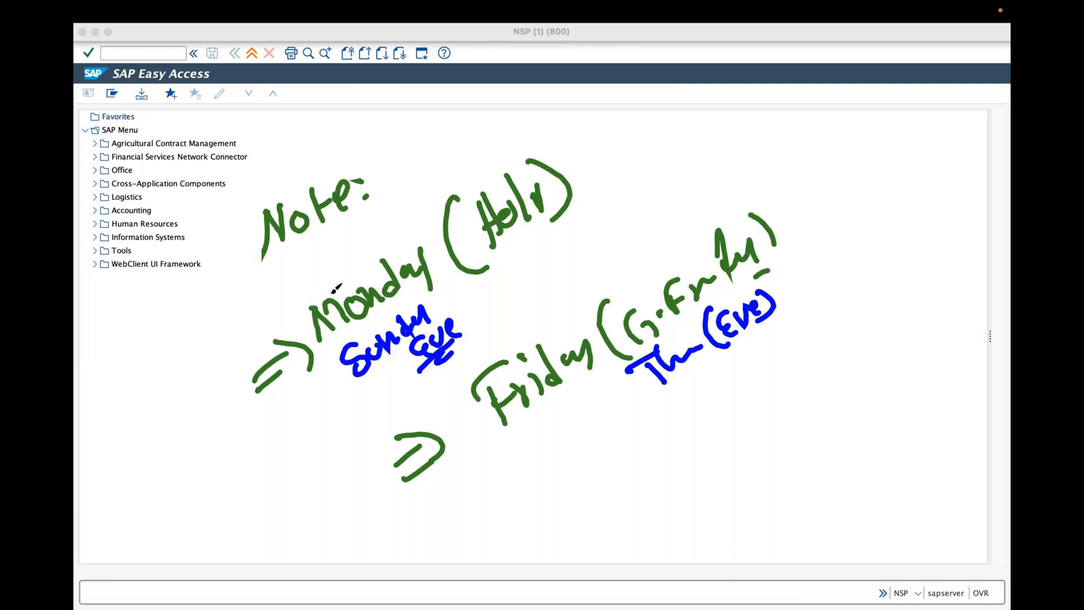
key("Escape")
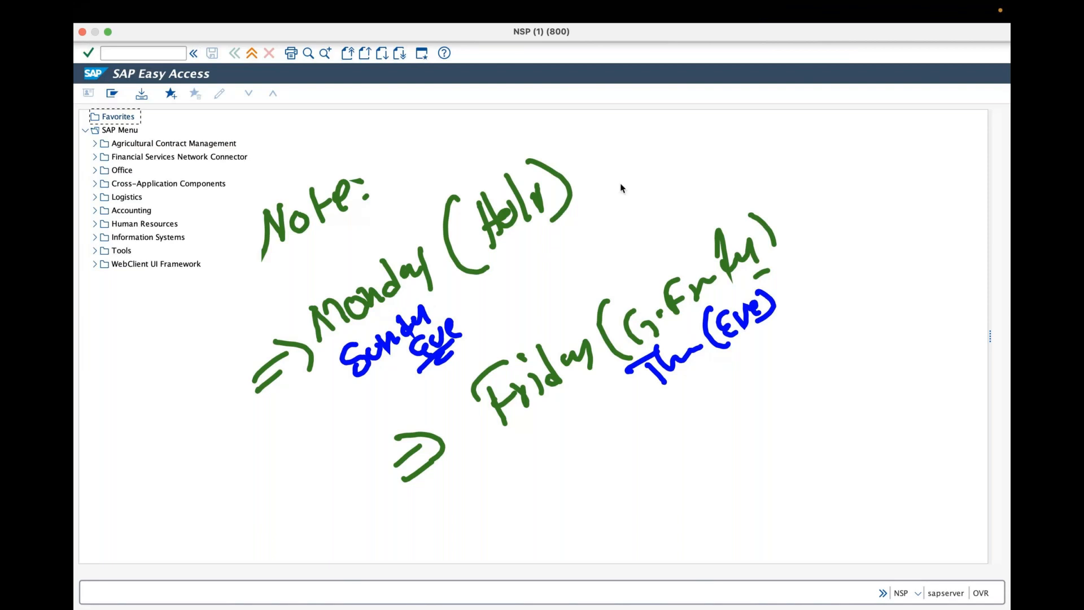
Step: Handwrite a circled "Tues" in blue above the note and an underlined "Morn" beside the Friday entry, and stop drawing
left_click_drag(647, 148, 714, 119)
mouse_move(682, 140)
left_mouse_down()
mouse_move(728, 150)
mouse_move(807, 134)
mouse_move(828, 127)
mouse_move(844, 103)
left_mouse_up()
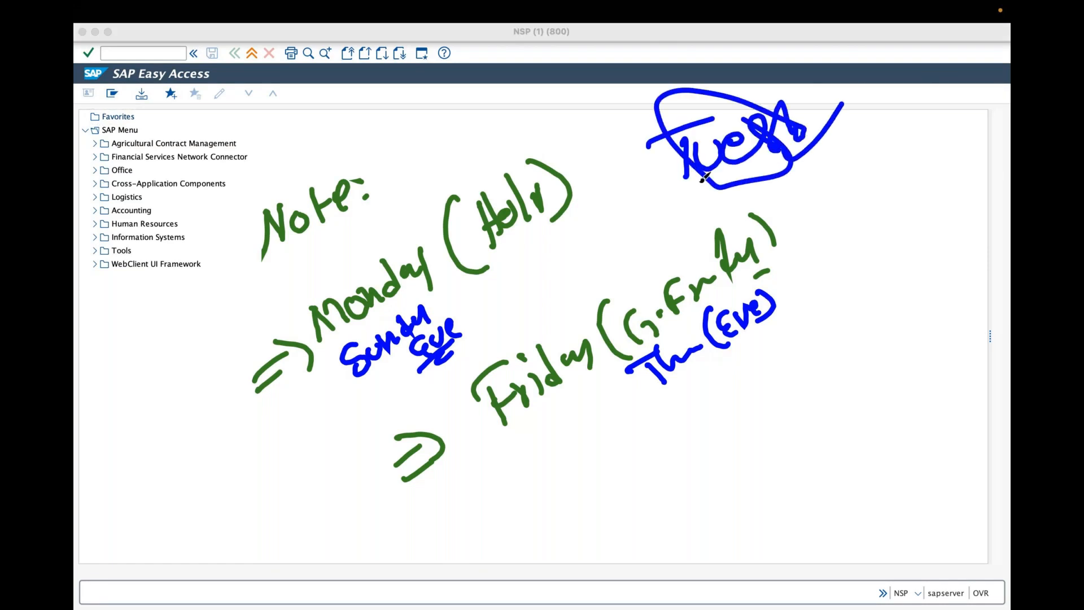
mouse_move(854, 273)
left_mouse_down()
mouse_move(857, 302)
mouse_move(929, 271)
left_mouse_up()
left_click_drag(836, 326, 913, 290)
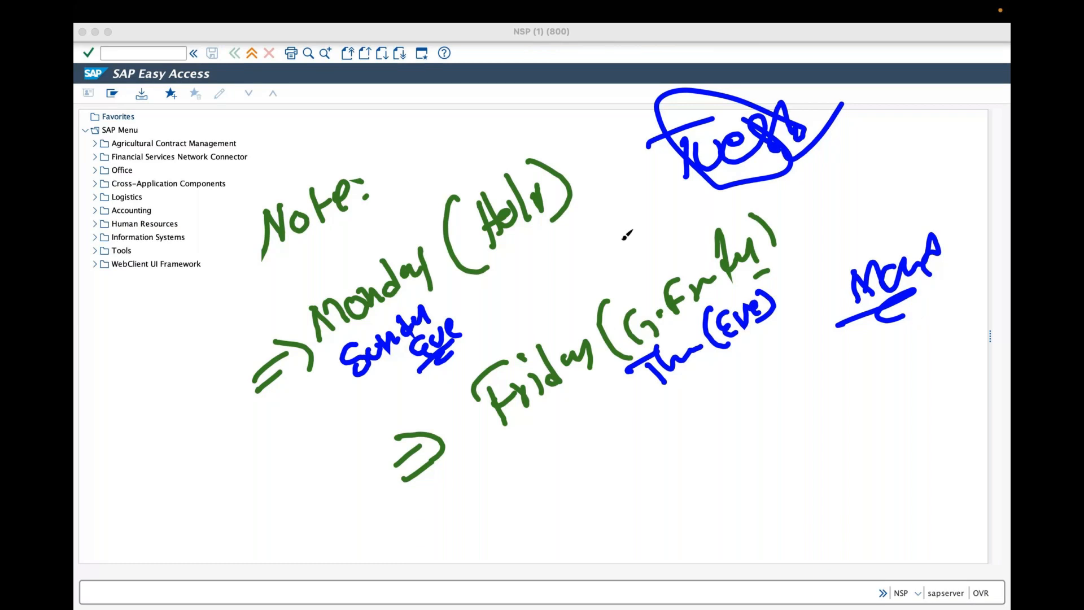
key("Escape")
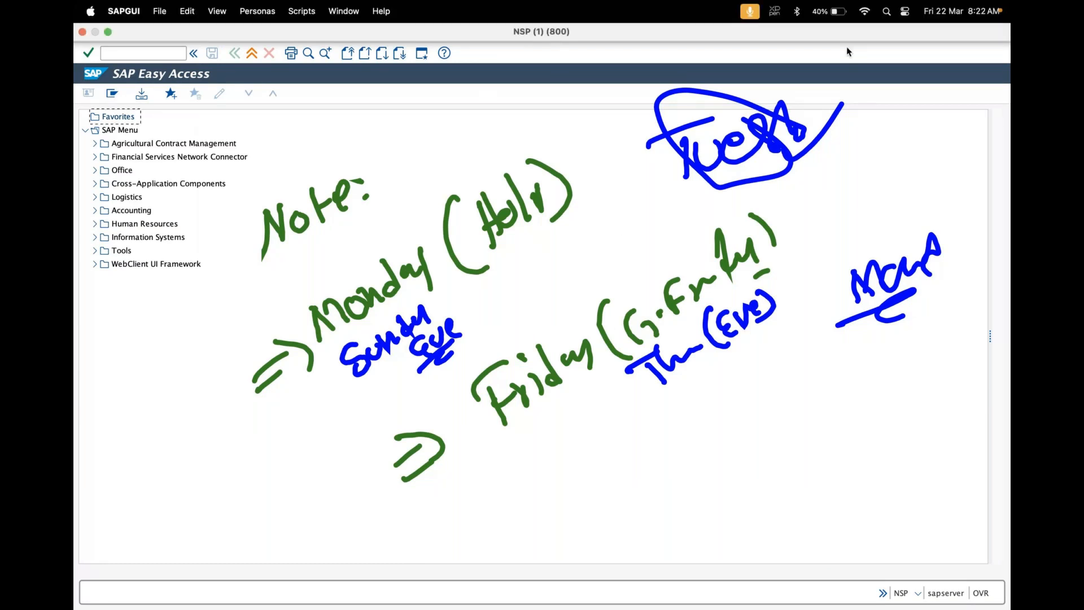